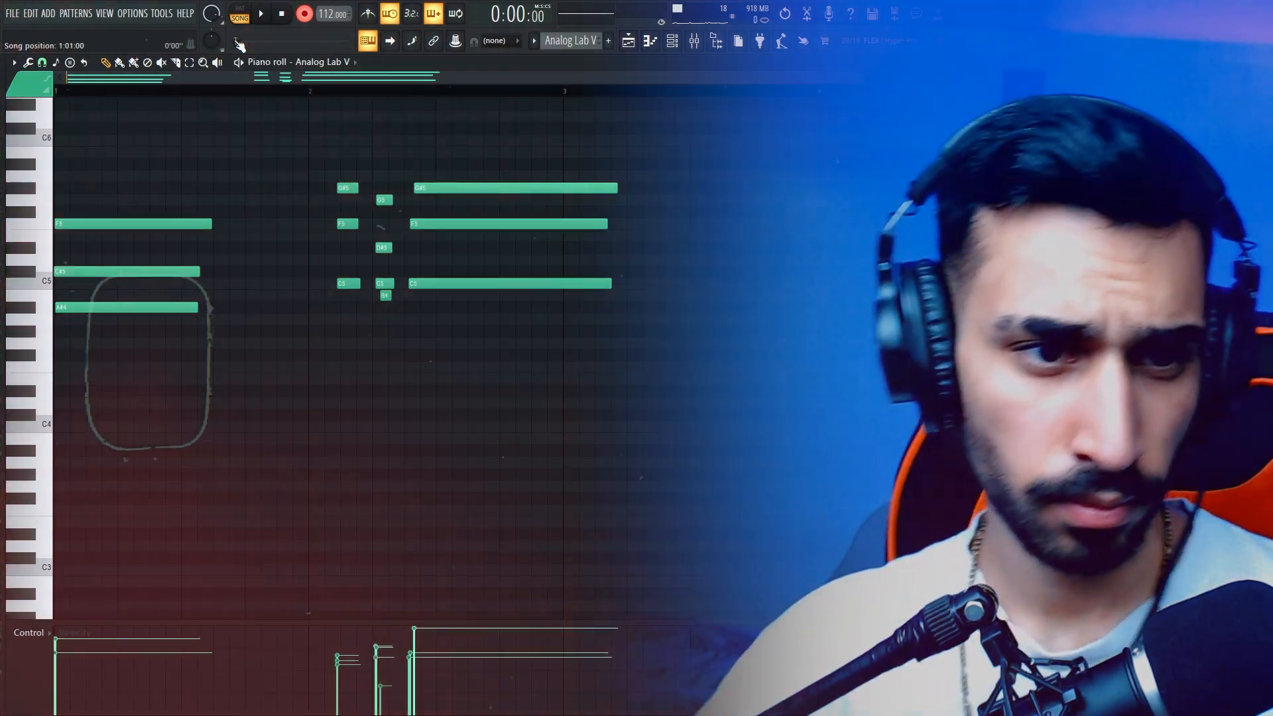
- Quantize the recorded Analog Lab V chord notes in the piano roll
key("alt+q")
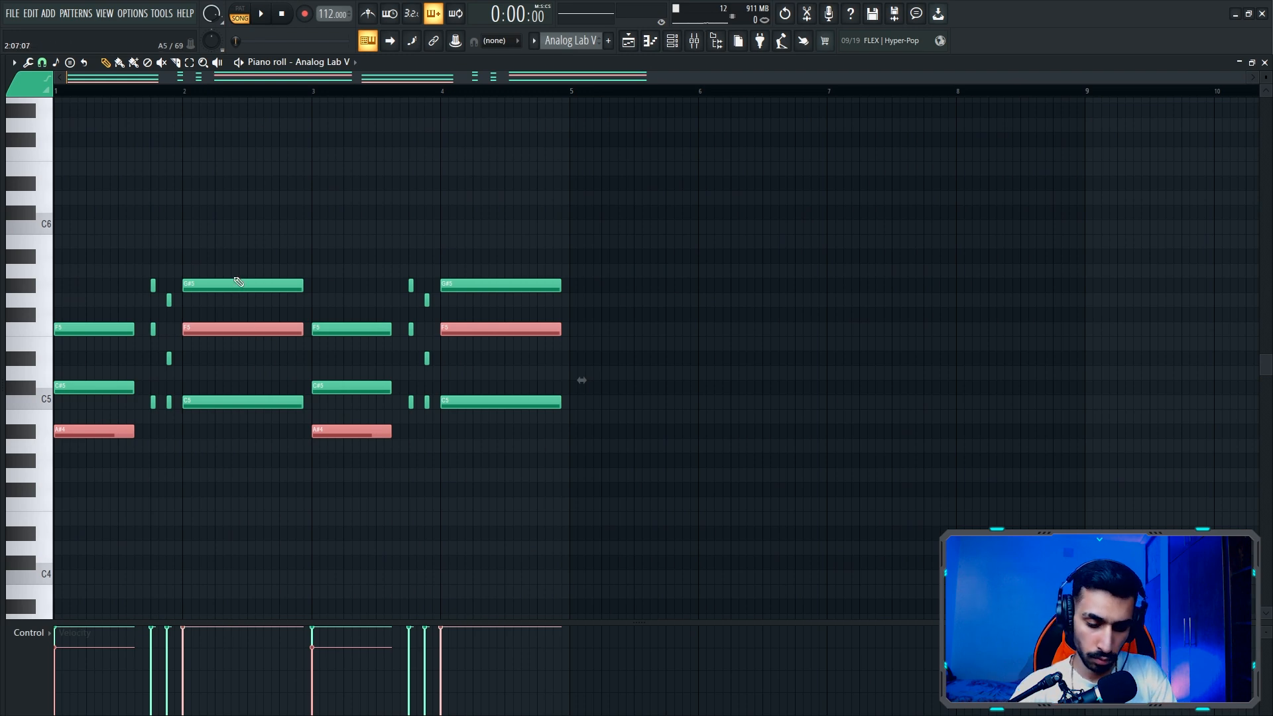
- Lower the A#4 notes in bars 1 and 3 by an octave and add F4 bass notes under the long chords in bars 2 and 4
key("ctrl+Down")
left_click(432, 474, "ctrl")
left_click_drag(487, 477, 274, 498)
key("ctrl+c")
key("ctrl+v")
key("ctrl+Up")
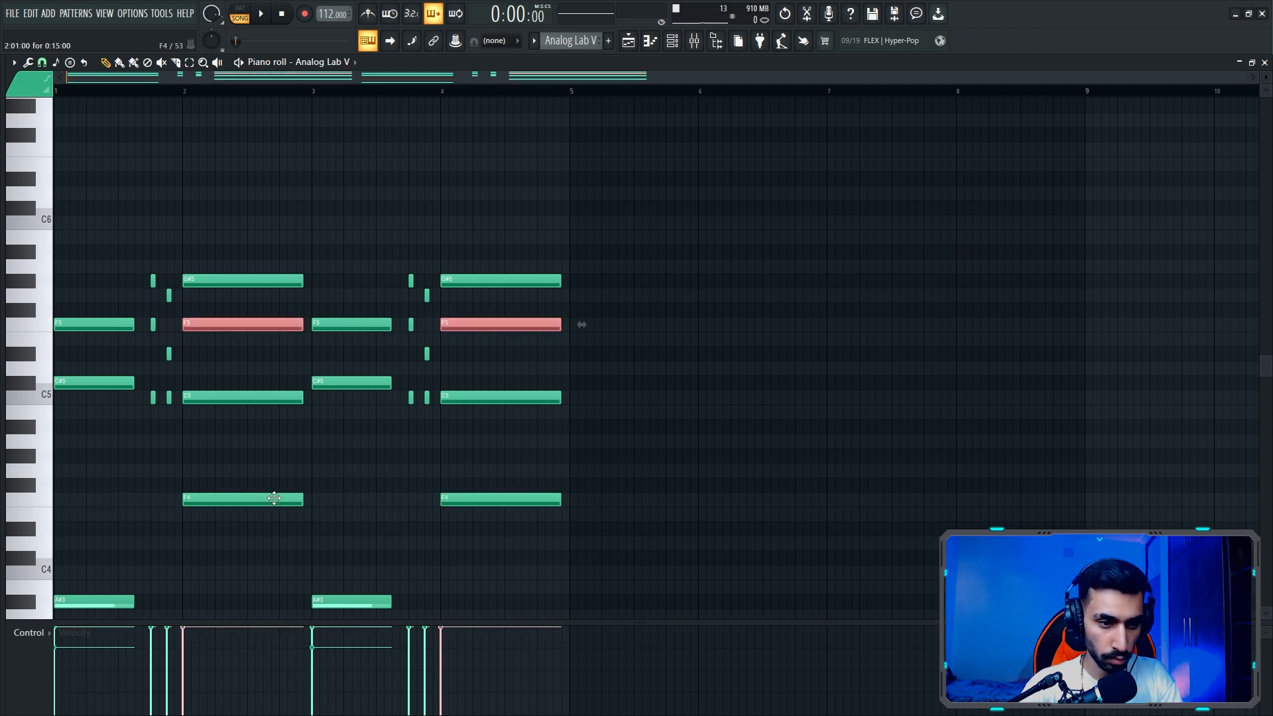
- Add short F4 and C4 bass notes under the short chords in bars 1 and 3, and play the pattern
left_click(194, 358)
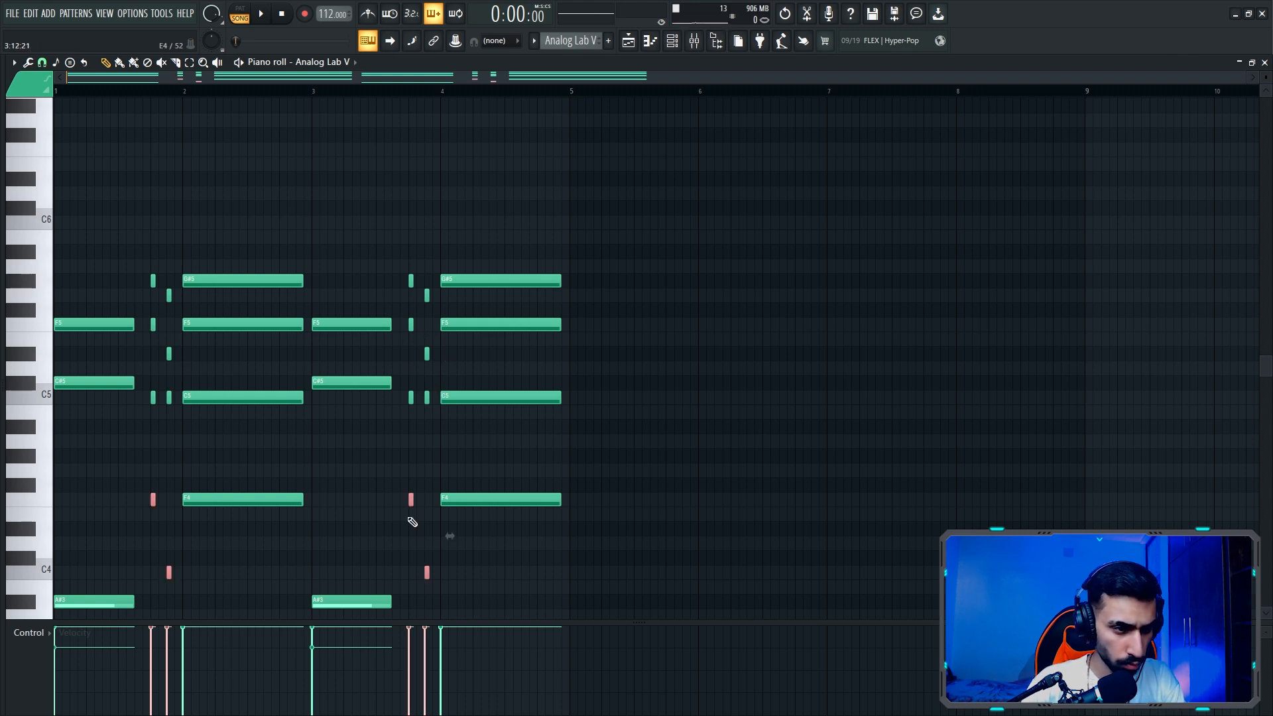
scroll(384, 454, "down", 4)
left_click(321, 361)
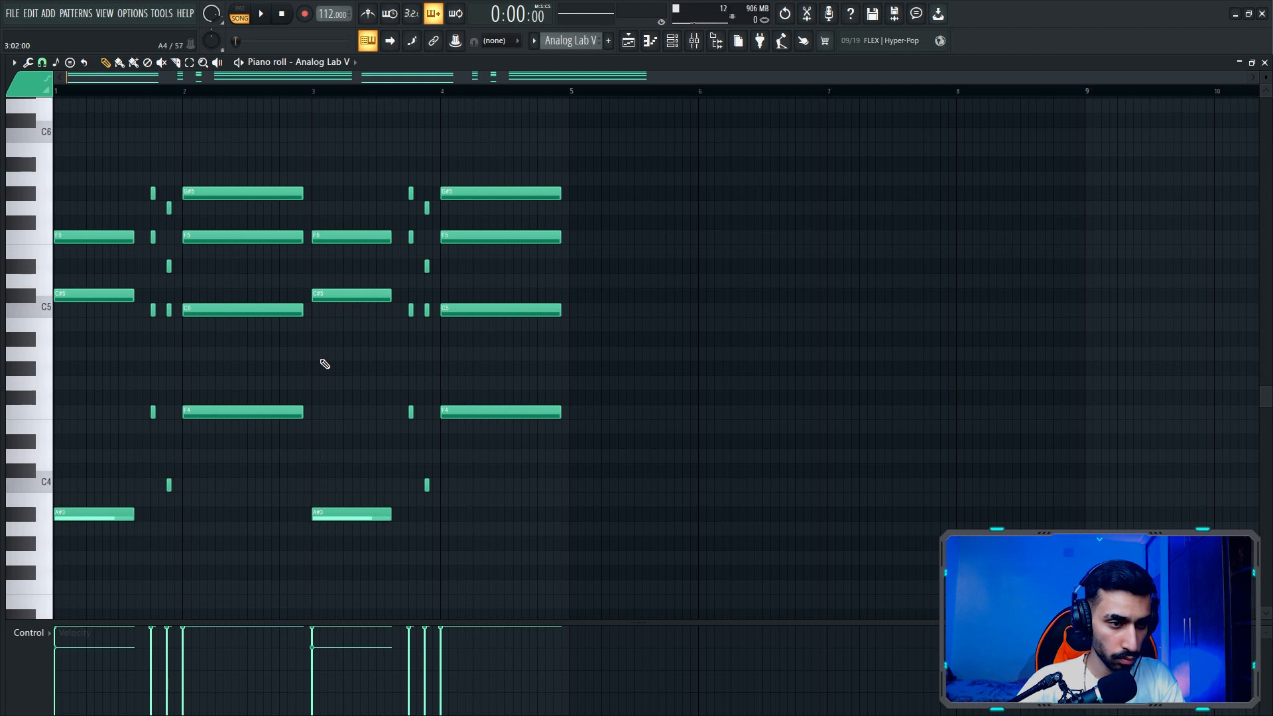
key("space")
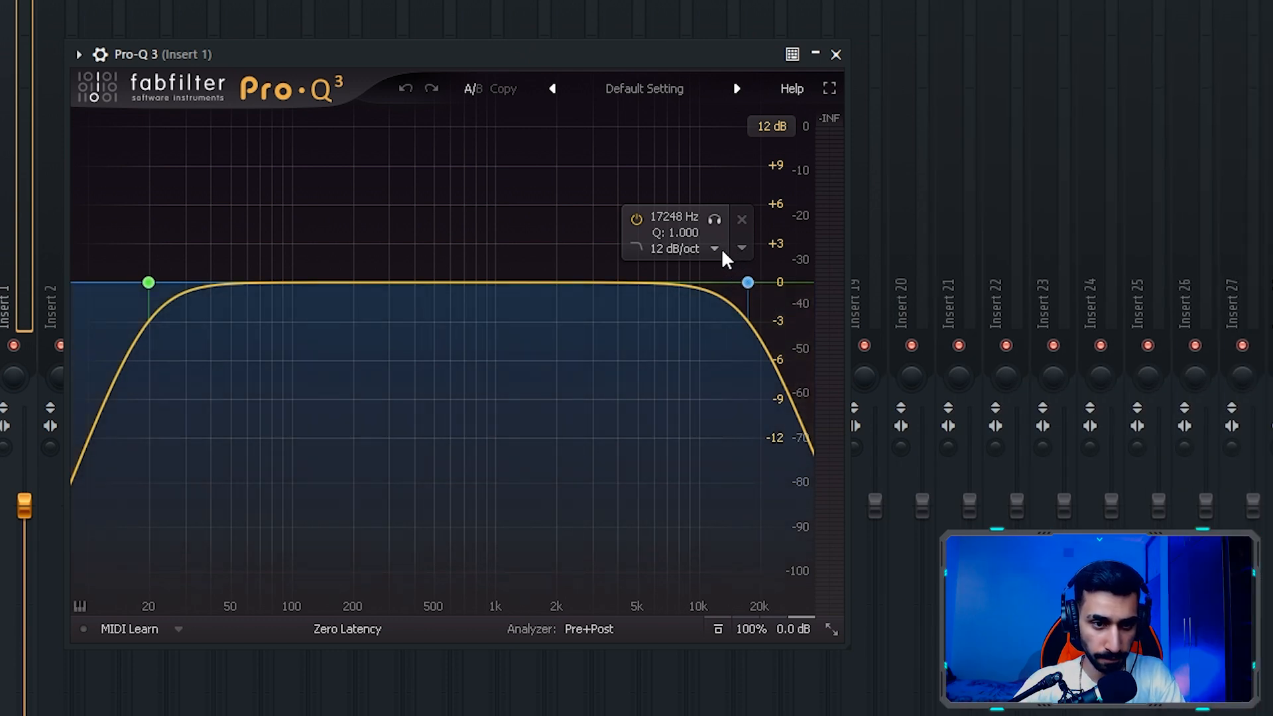
- Set the Pro-Q 3 high cut to a 30 dB/oct slope and lower its cutoff to about 8 kHz
left_click(714, 248)
left_click(709, 366)
left_click_drag(714, 219, 587, 249)
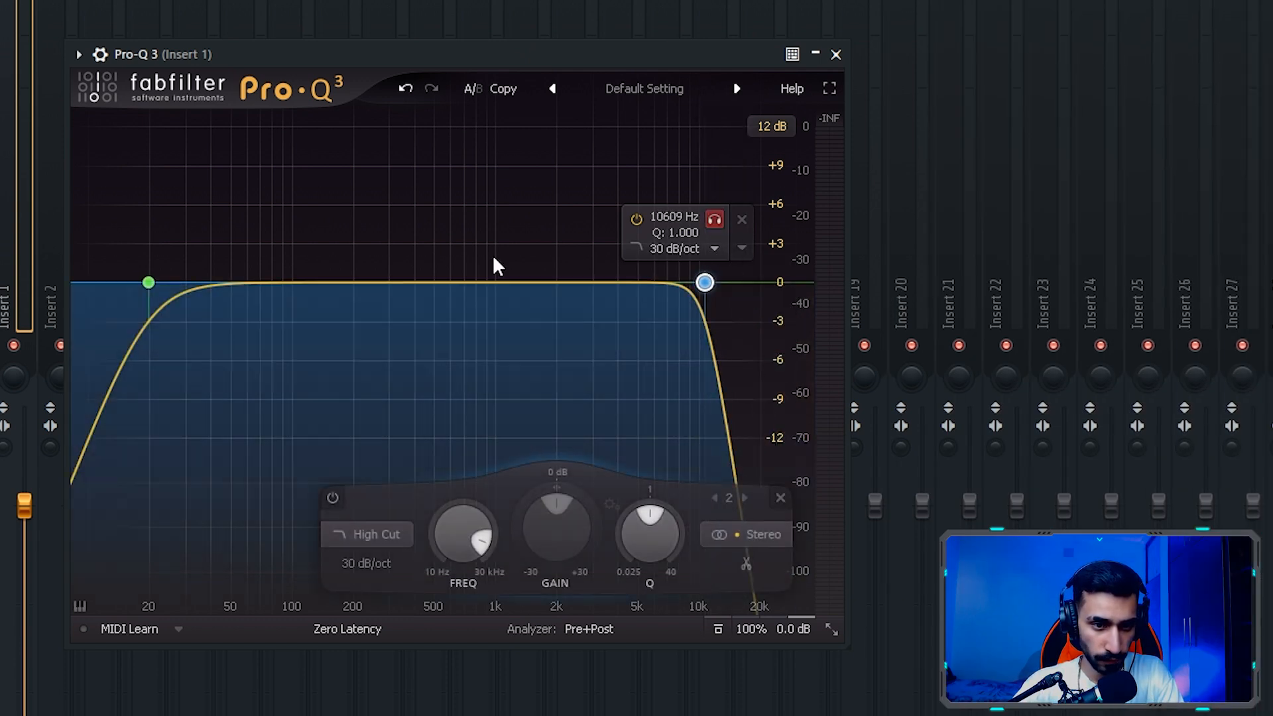
key("space")
left_click_drag(710, 218, 682, 219)
- Set the low cut to a 24 dB/oct slope at about 49 Hz with a Q of 0.867
mouse_move(144, 282)
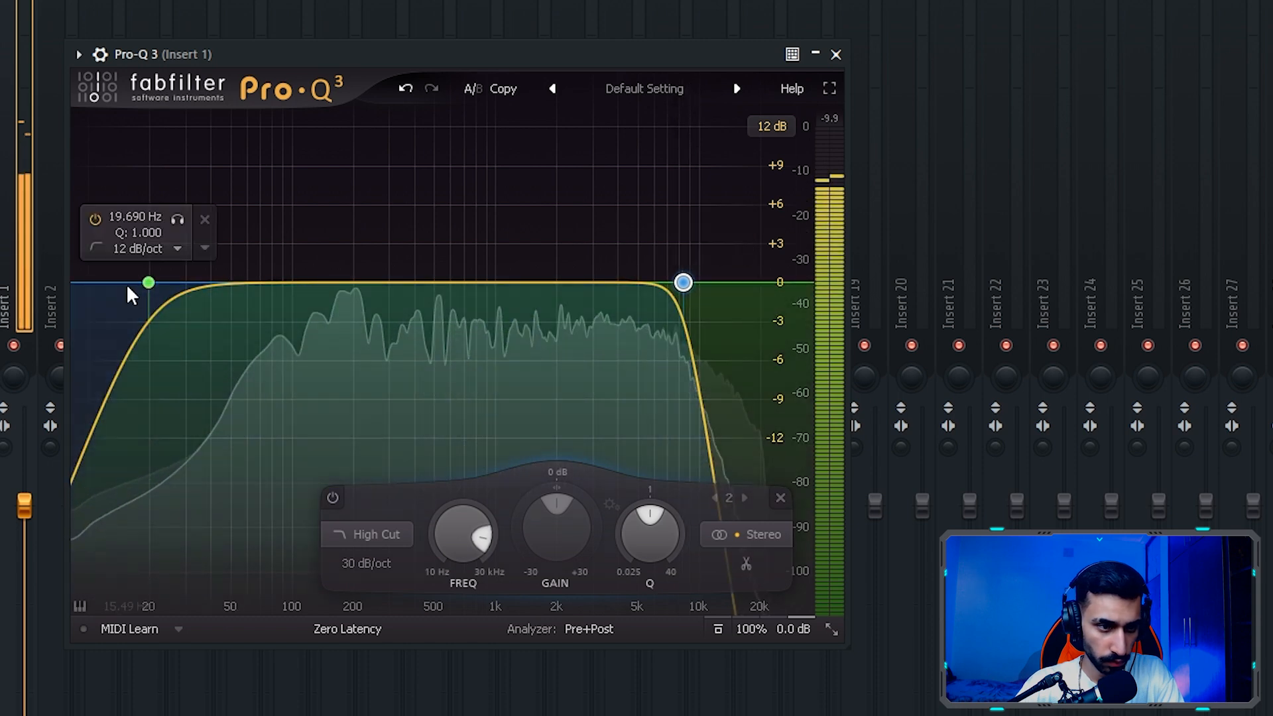
left_click(173, 249)
left_click(192, 343)
left_click_drag(148, 283, 231, 287)
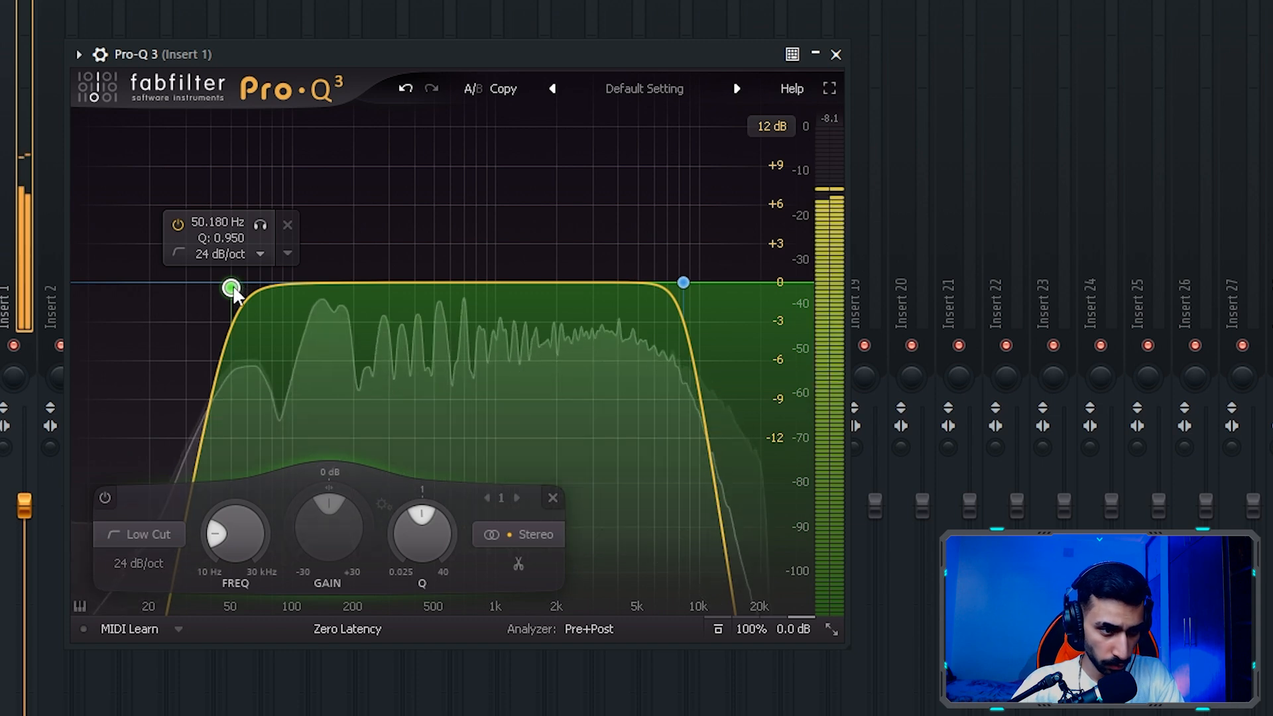
left_click_drag(232, 287, 229, 297)
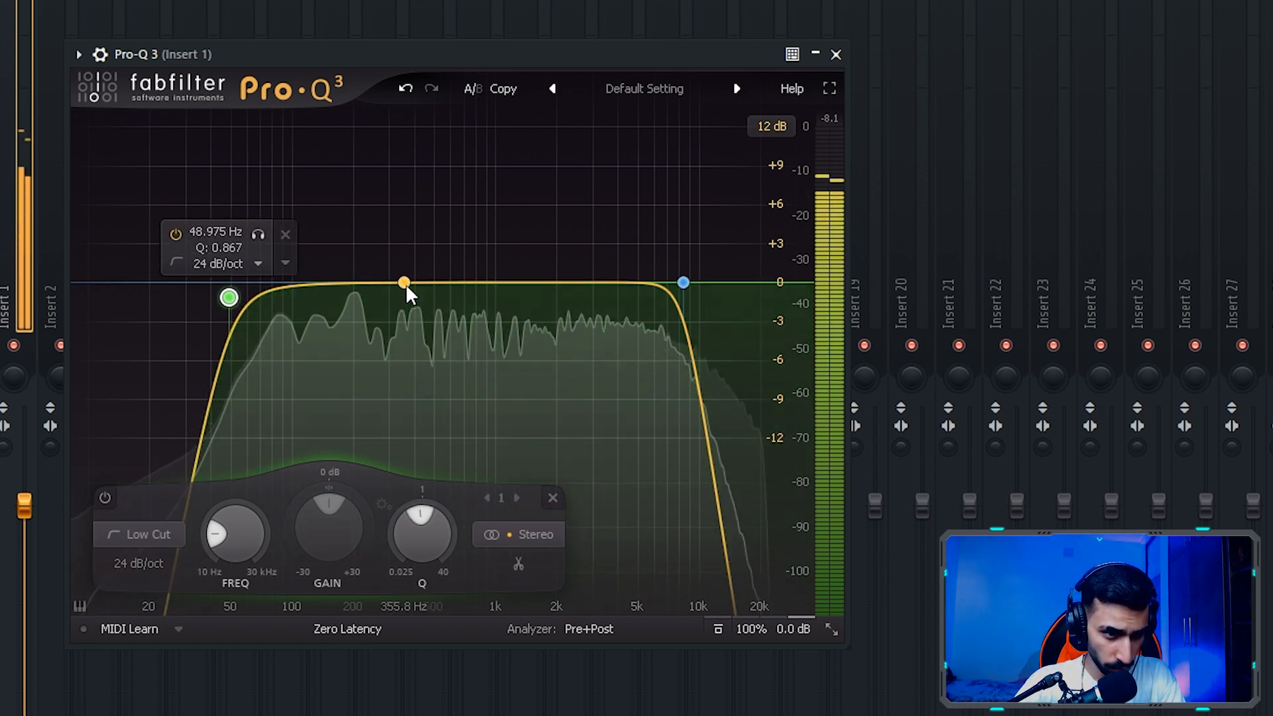
- Add a bell boost of about 1 dB near 2 kHz and a 1.57 dB bell cut at 155.76 Hz with Q 2.811
left_click(543, 283)
left_click_drag(543, 282, 558, 267)
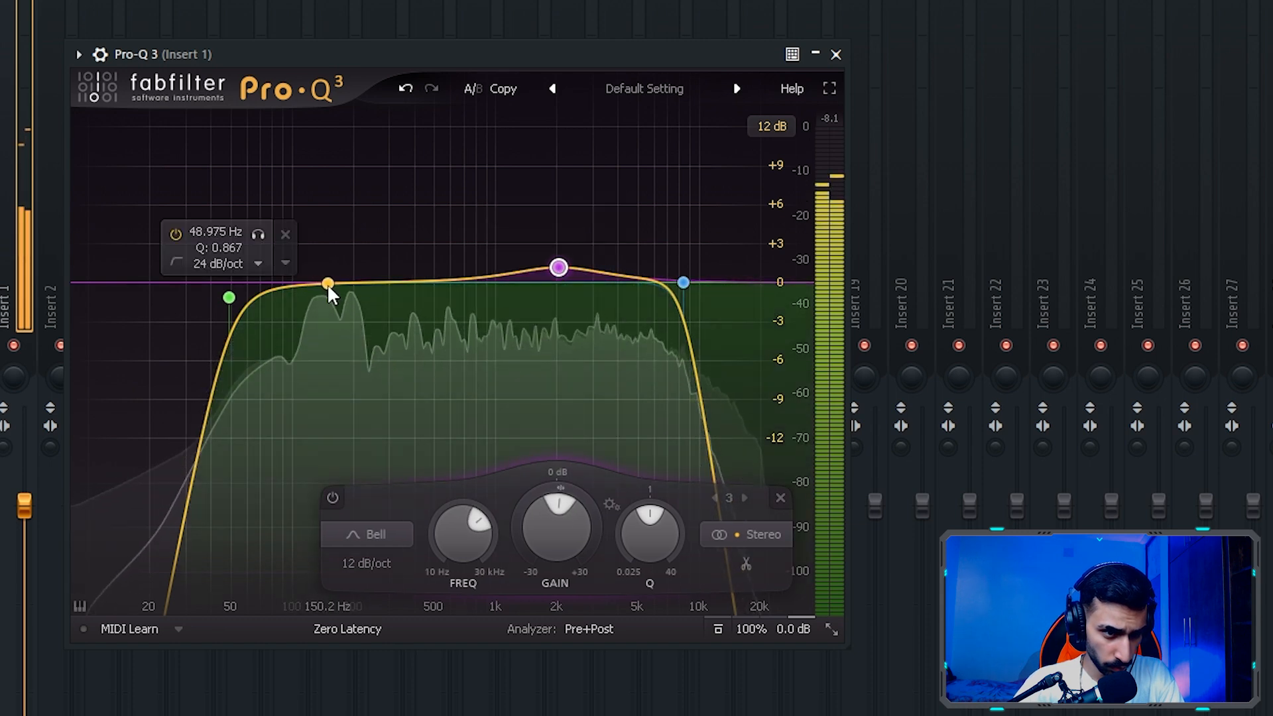
left_click(328, 283)
left_click_drag(328, 284, 330, 303)
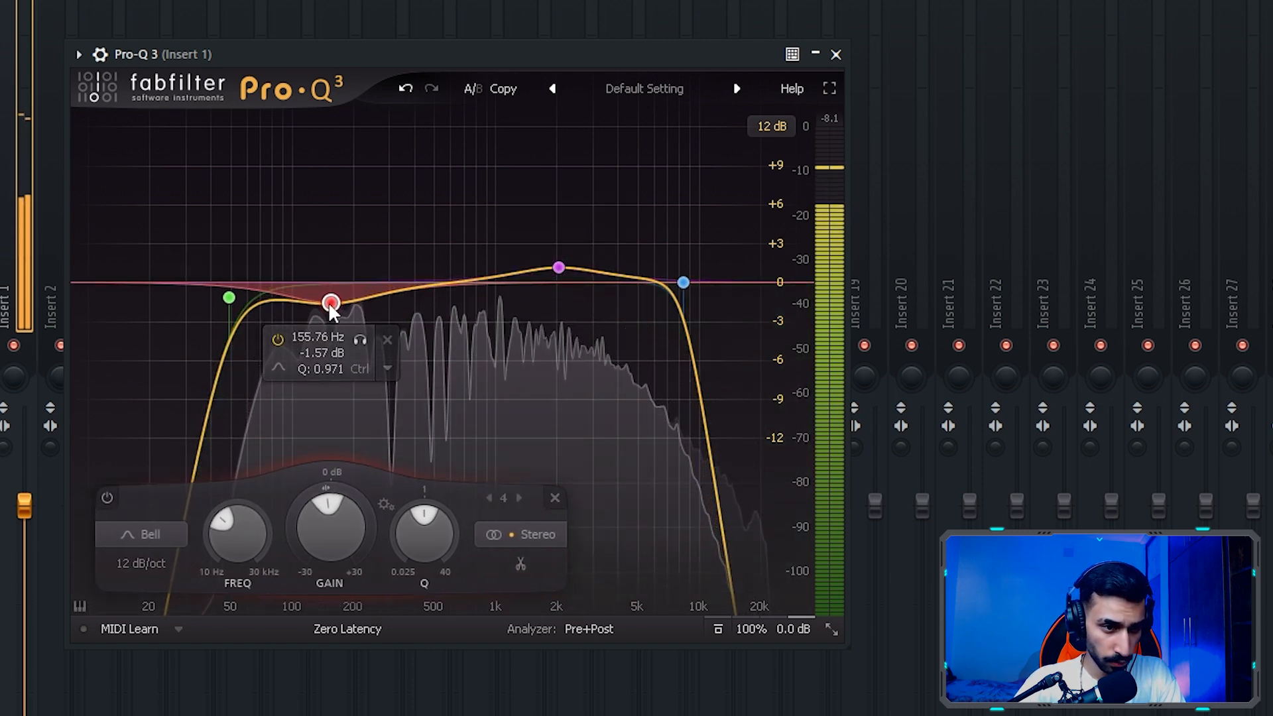
scroll(331, 309, "up", 5)
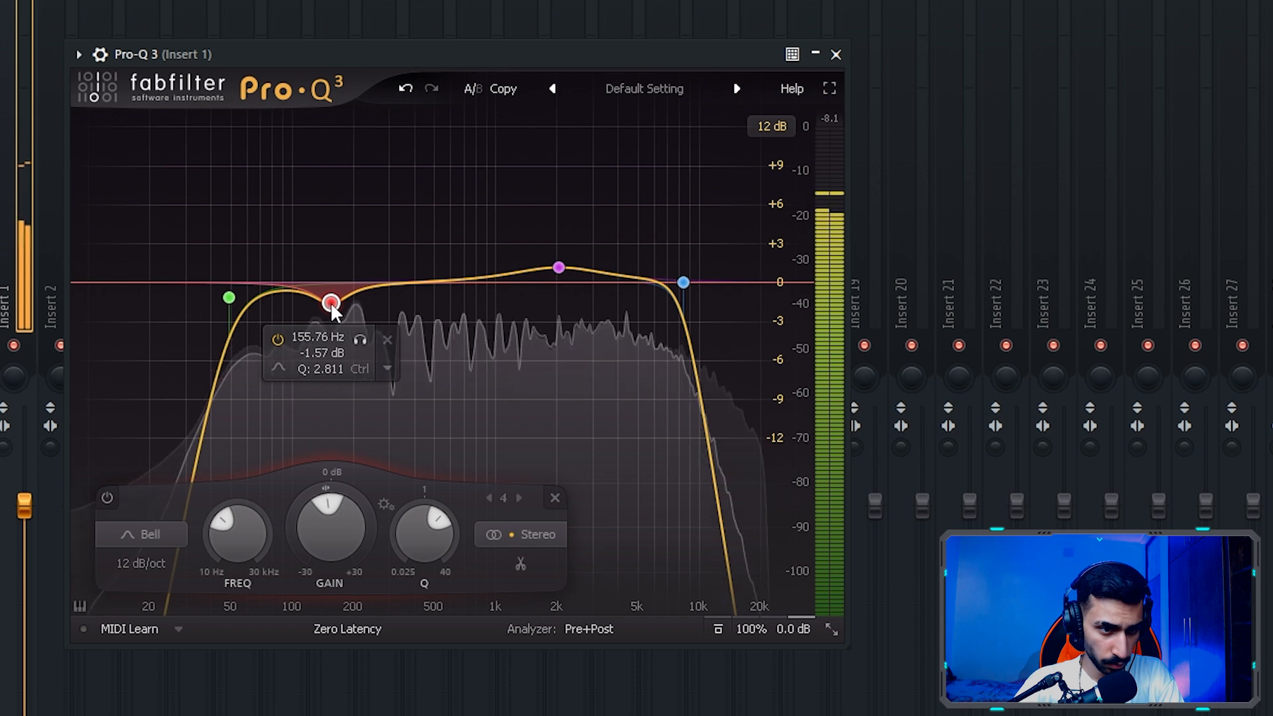
left_click(558, 267)
left_click(330, 303)
left_click(830, 53)
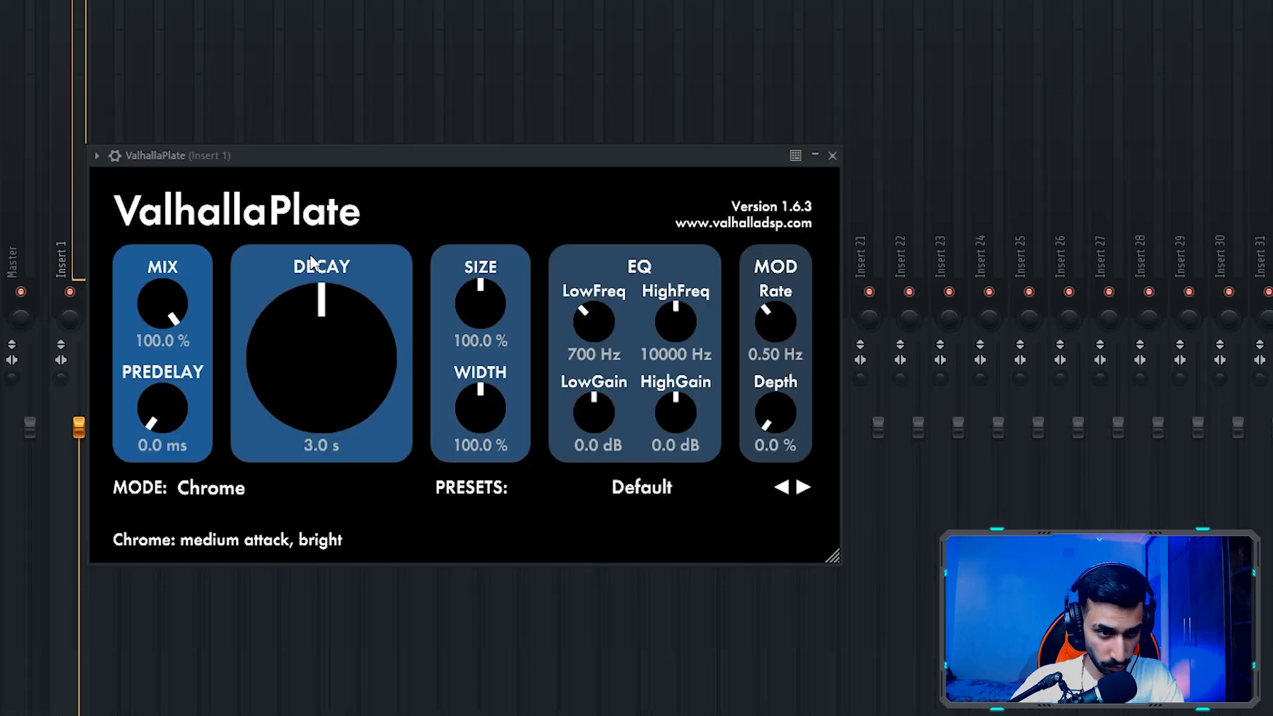
- Set ValhallaPlate to Brass mode with a 34.4% mix and a 5.2 ms predelay
left_click_drag(173, 309, 174, 411)
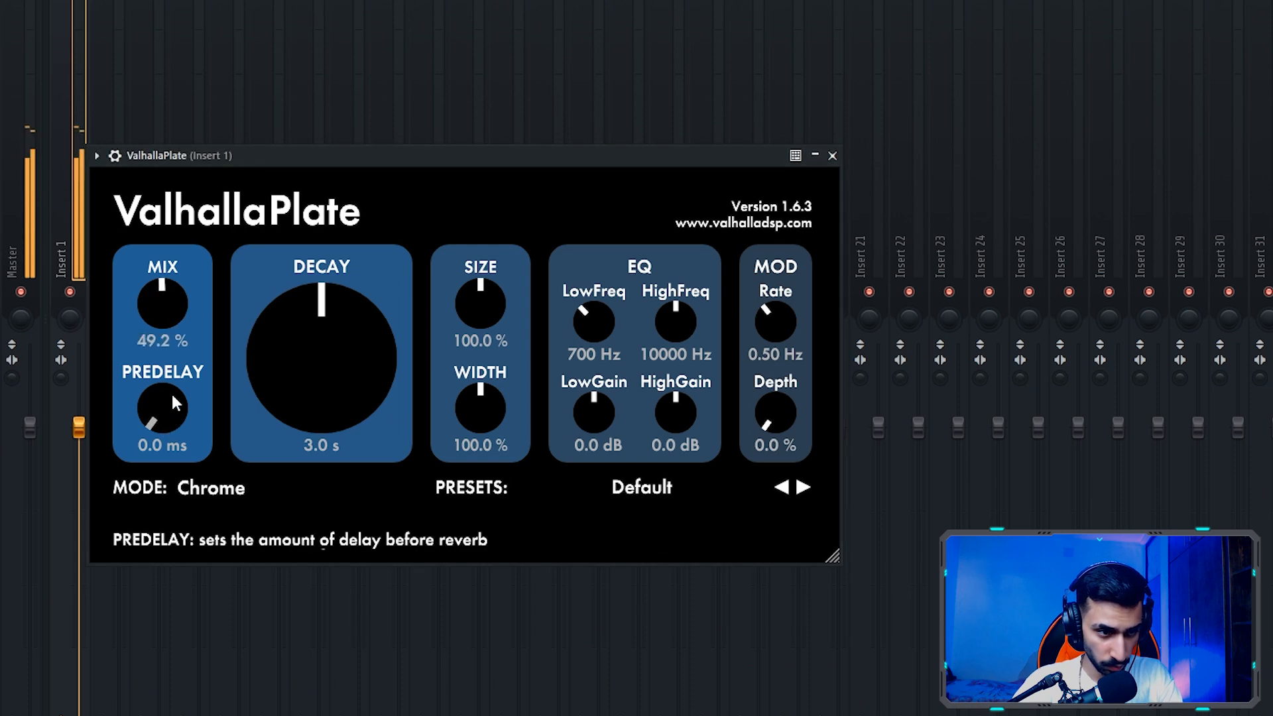
left_click(219, 488)
left_click(199, 583)
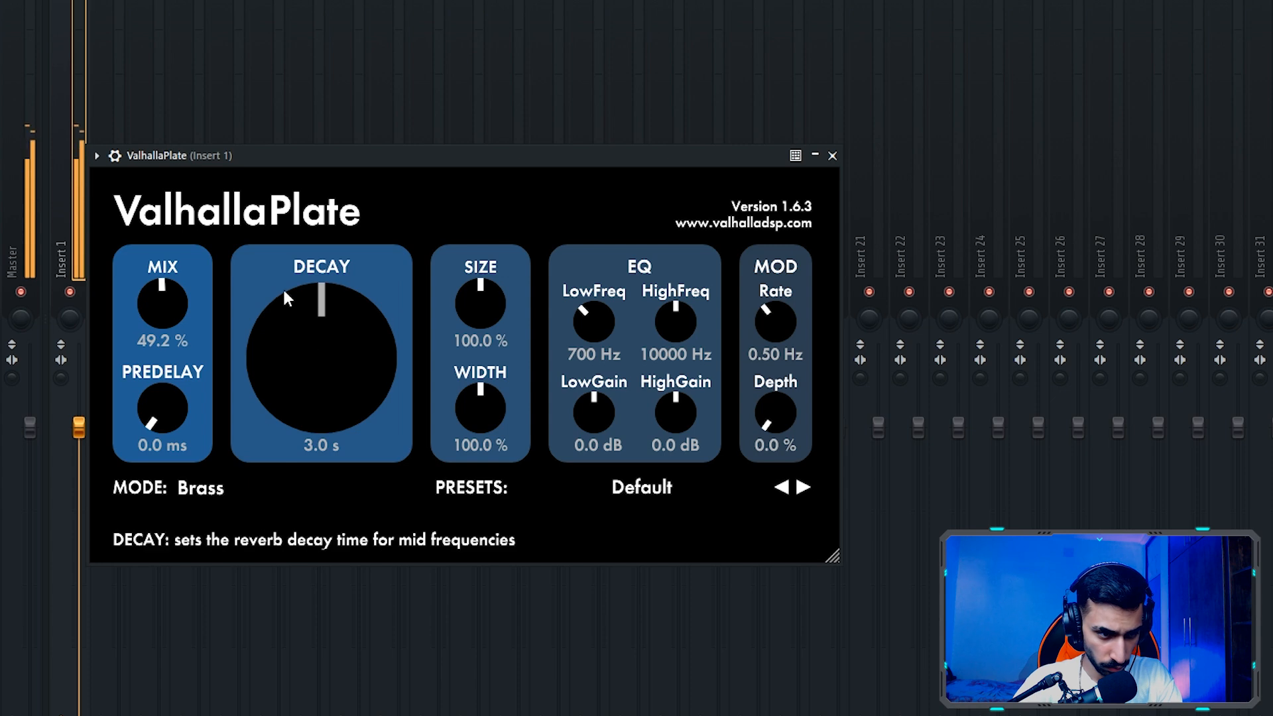
left_click_drag(156, 310, 158, 328)
left_click_drag(282, 323, 292, 297)
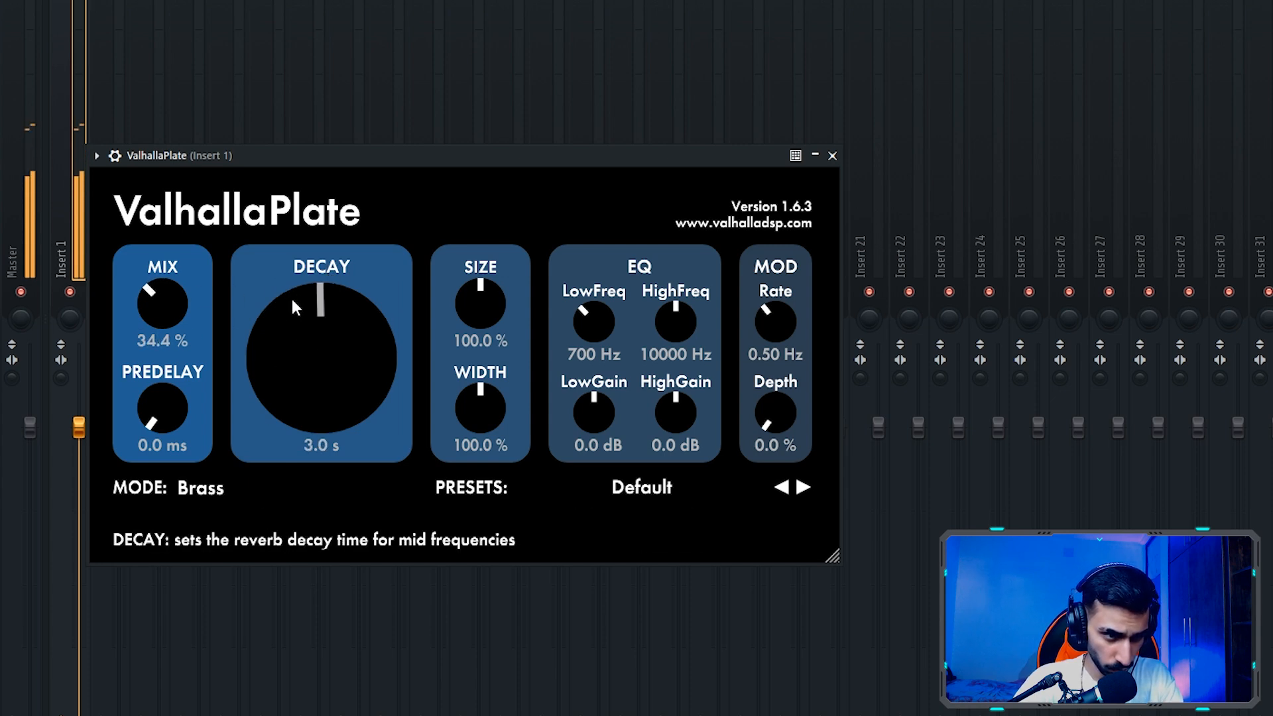
left_click_drag(176, 391, 169, 373)
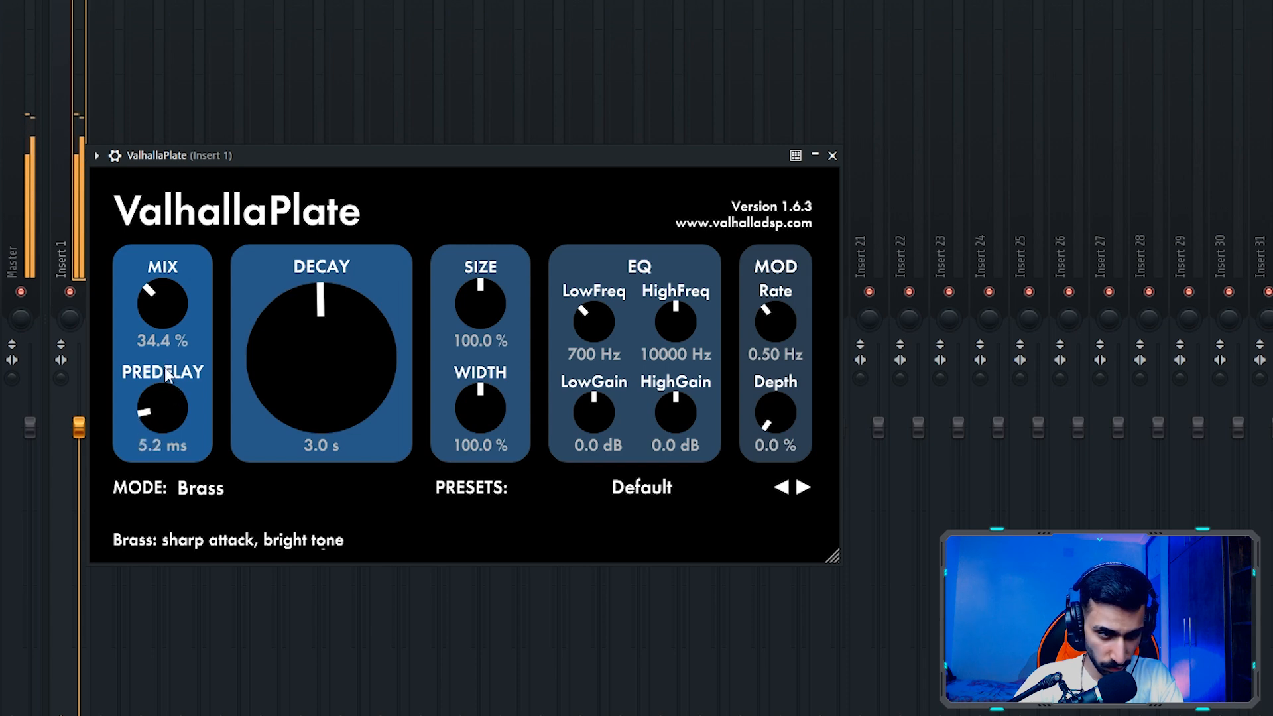
- Set the plate reverb's modulation depth to 10%, HighFreq to 8010 Hz and mix to 61.6%, then close it
left_click_drag(762, 411, 762, 384)
left_click_drag(694, 316, 679, 340)
left_click_drag(353, 309, 311, 304)
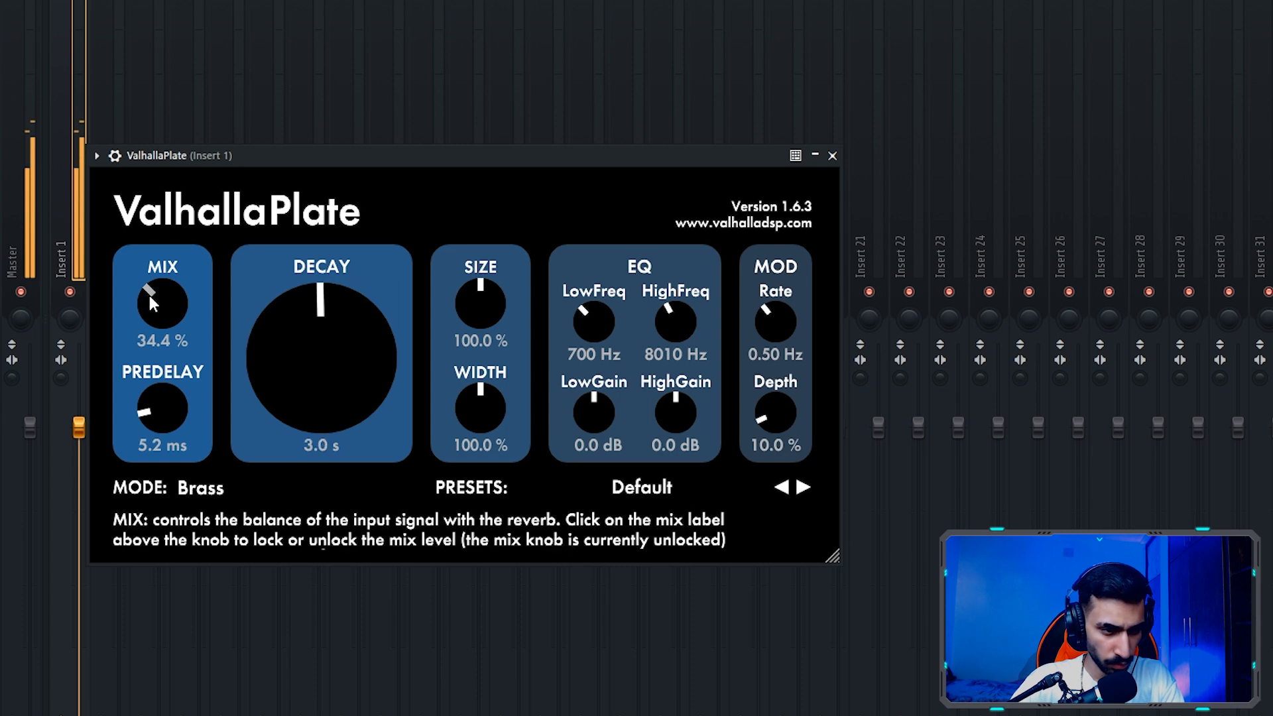
left_click_drag(158, 290, 148, 240)
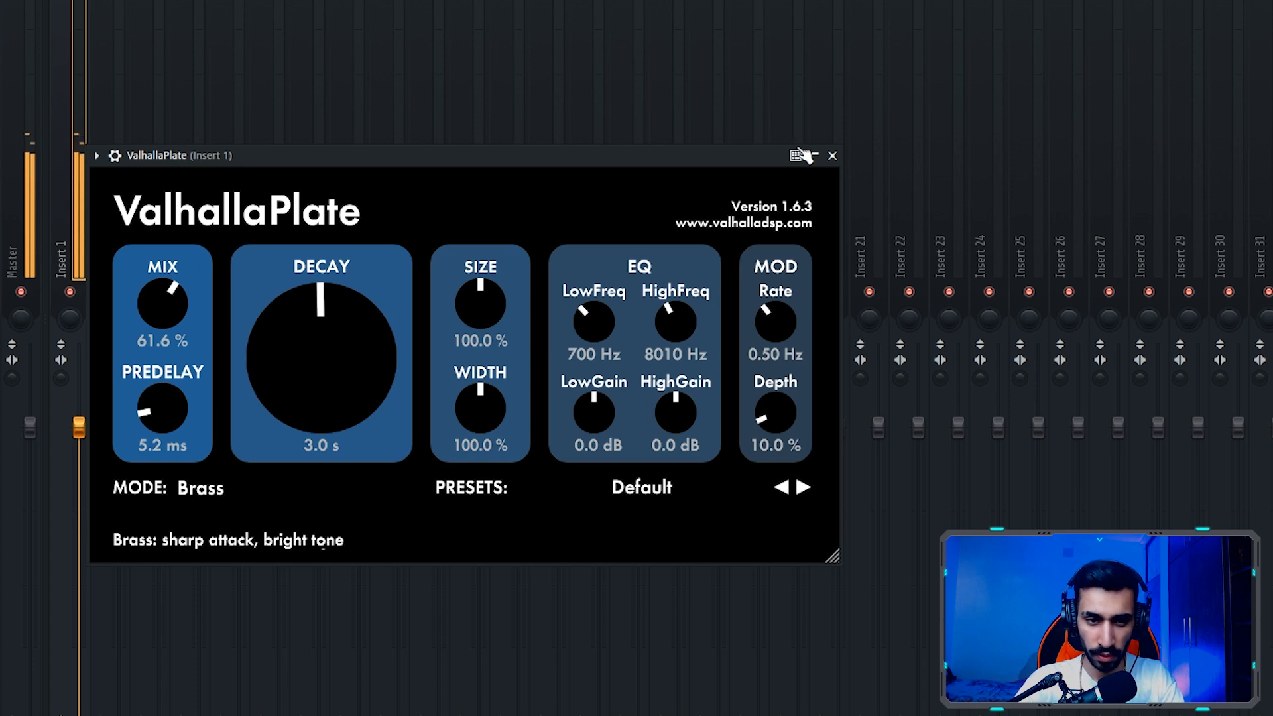
left_click(832, 156)
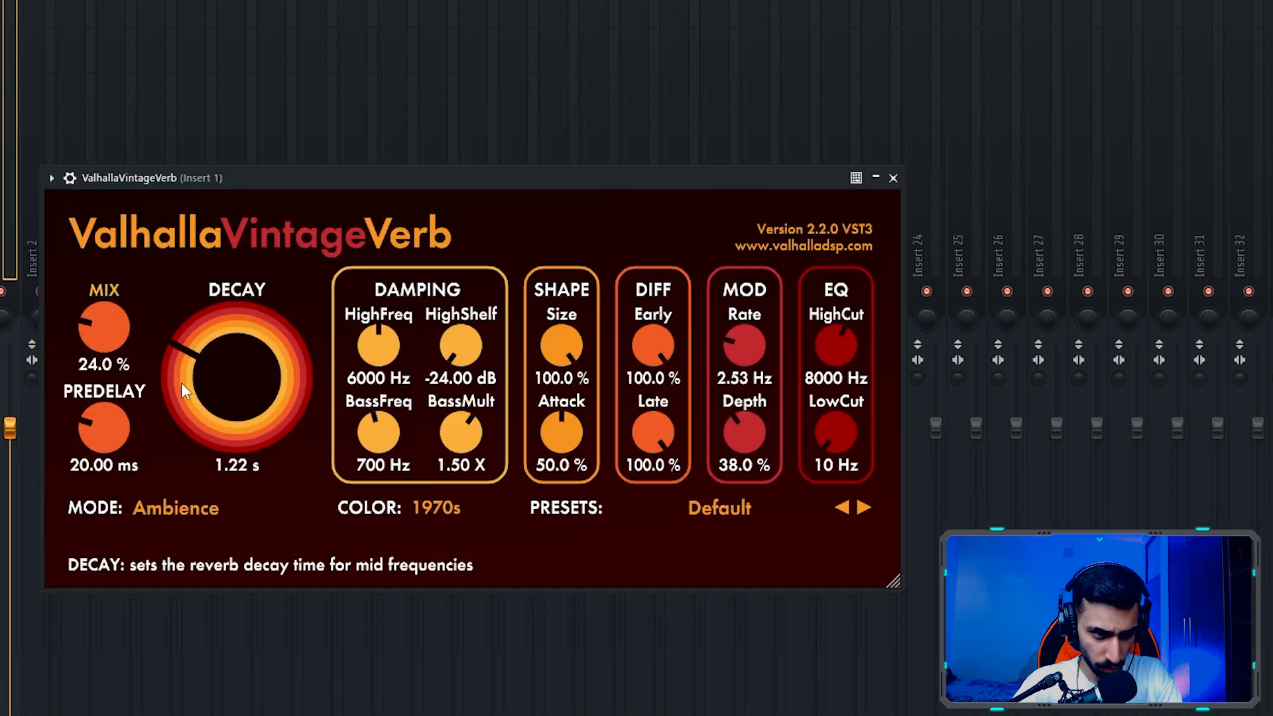
- Set ValhallaVintageVerb to a 10.07 ms predelay, 0.42 s decay and 14.4% mix
left_click_drag(181, 383, 182, 393)
left_click_drag(106, 428, 109, 440)
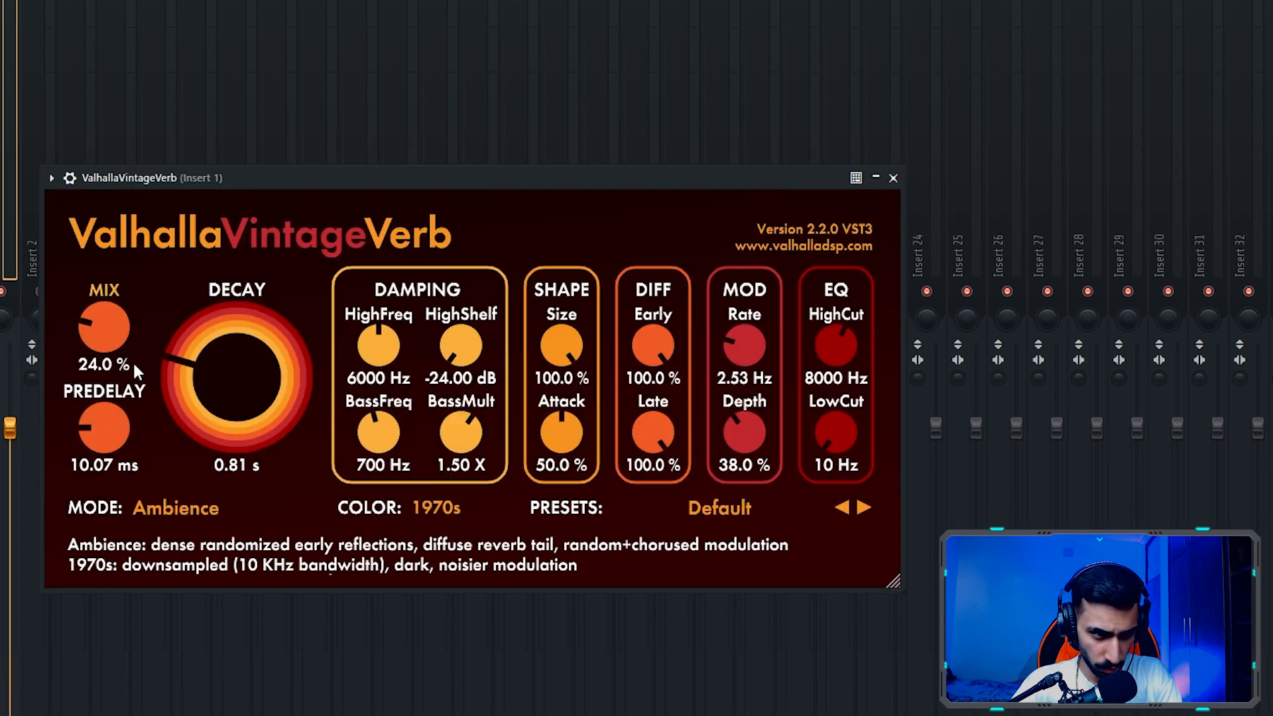
left_click_drag(298, 177, 299, 164)
left_click_drag(189, 346, 183, 361)
left_click_drag(113, 315, 113, 319)
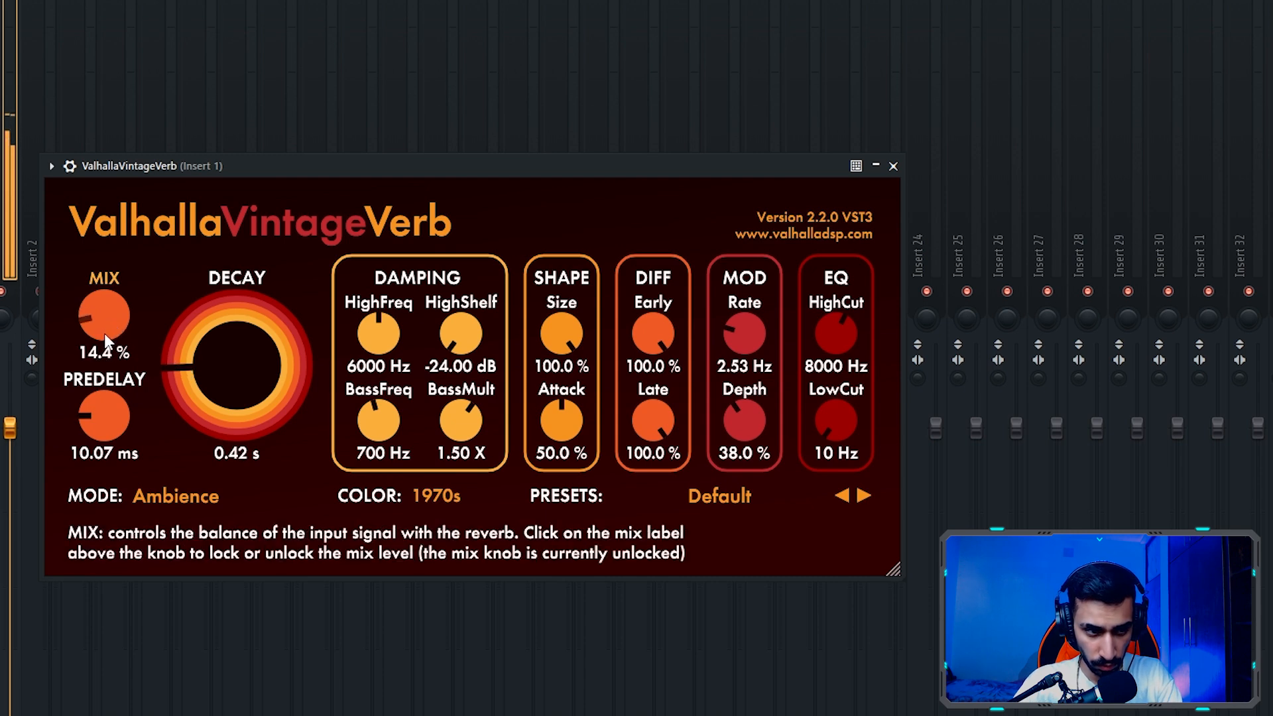
- Set the vintage reverb's LowCut to 370 Hz, reduce its BassMult and HighCut, and fine-tune the decay
left_click_drag(842, 434, 803, 368)
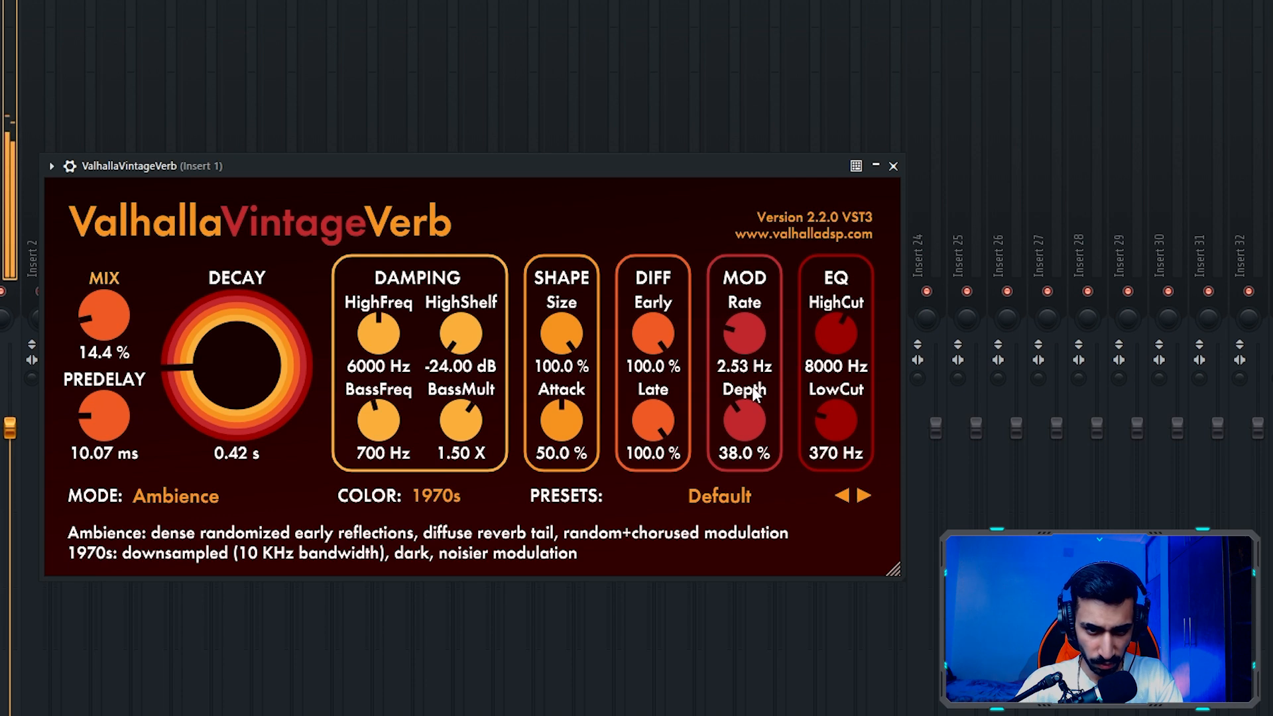
left_click_drag(474, 424, 476, 440)
left_click_drag(829, 324, 826, 343)
left_click_drag(172, 364, 170, 361)
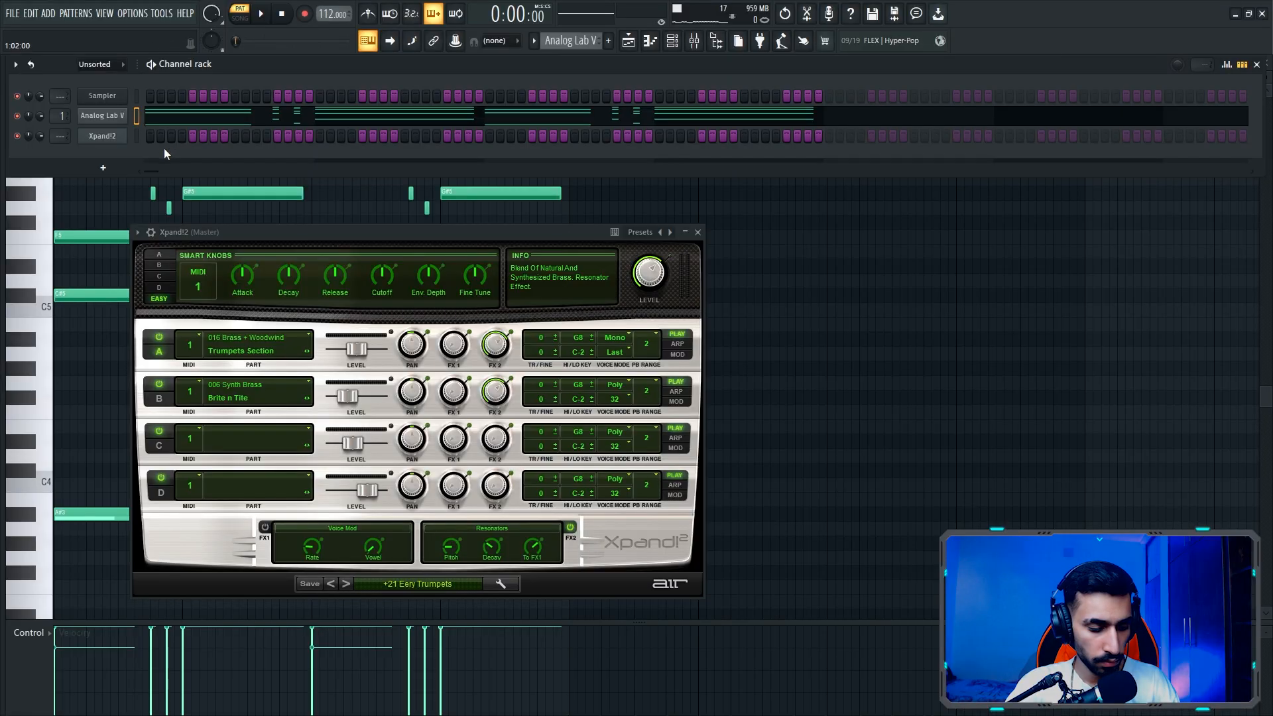
- Paste the chord notes into the Xpand!2 channel and play the pattern
key("ctrl+v")
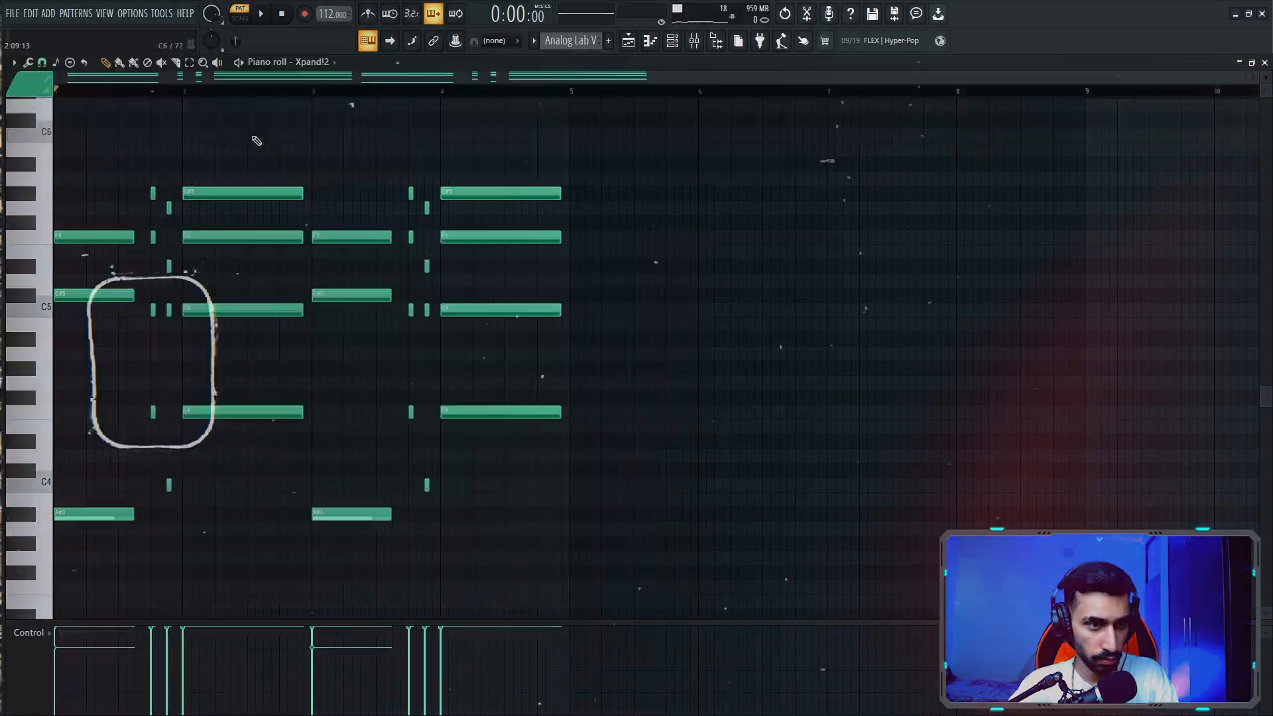
key("space")
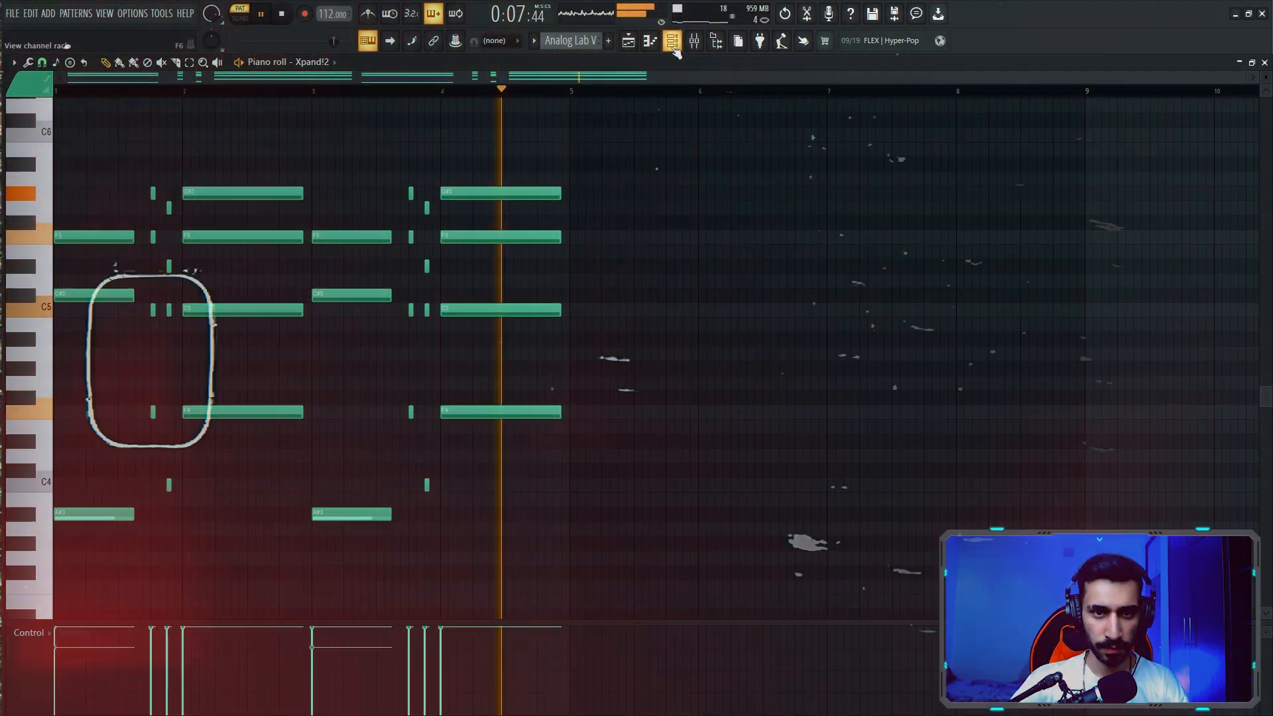
key("space")
- Load a low and high cut preset in Insert 2's Parametric EQ 2, cutting below about 300 Hz and slightly above 10 kHz
left_click(673, 44)
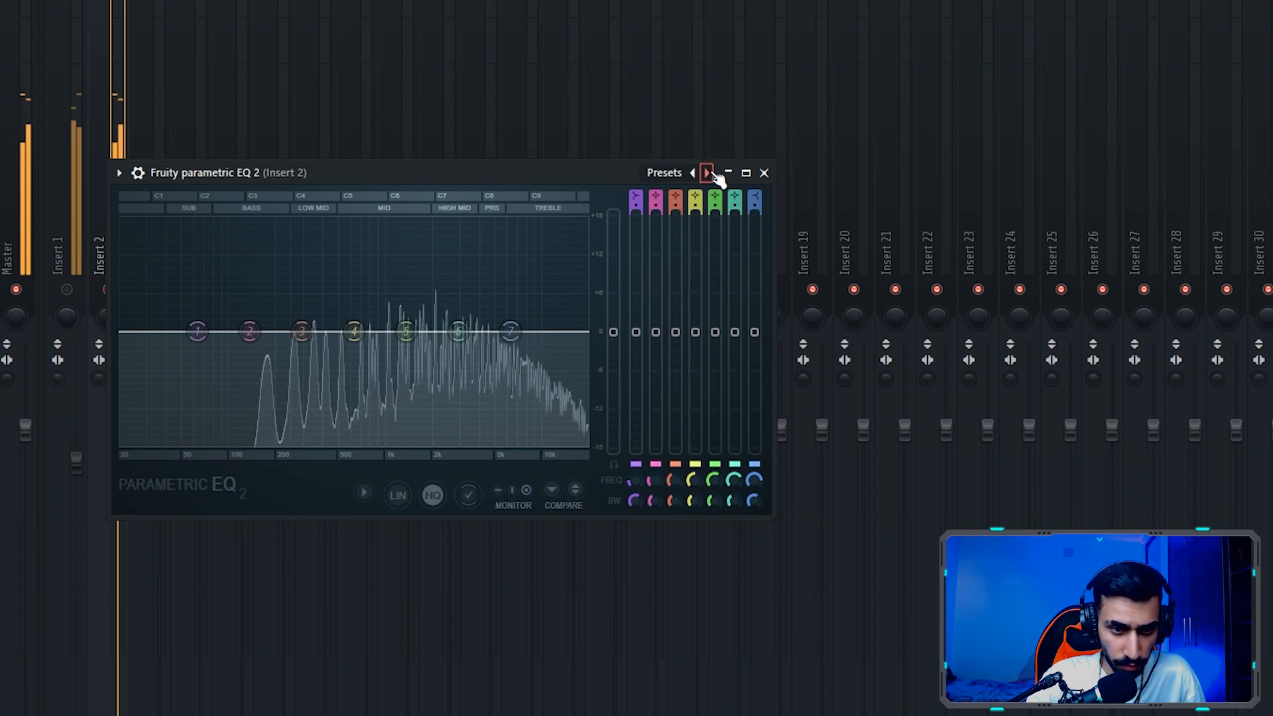
left_click(707, 173)
left_click_drag(562, 331, 547, 331)
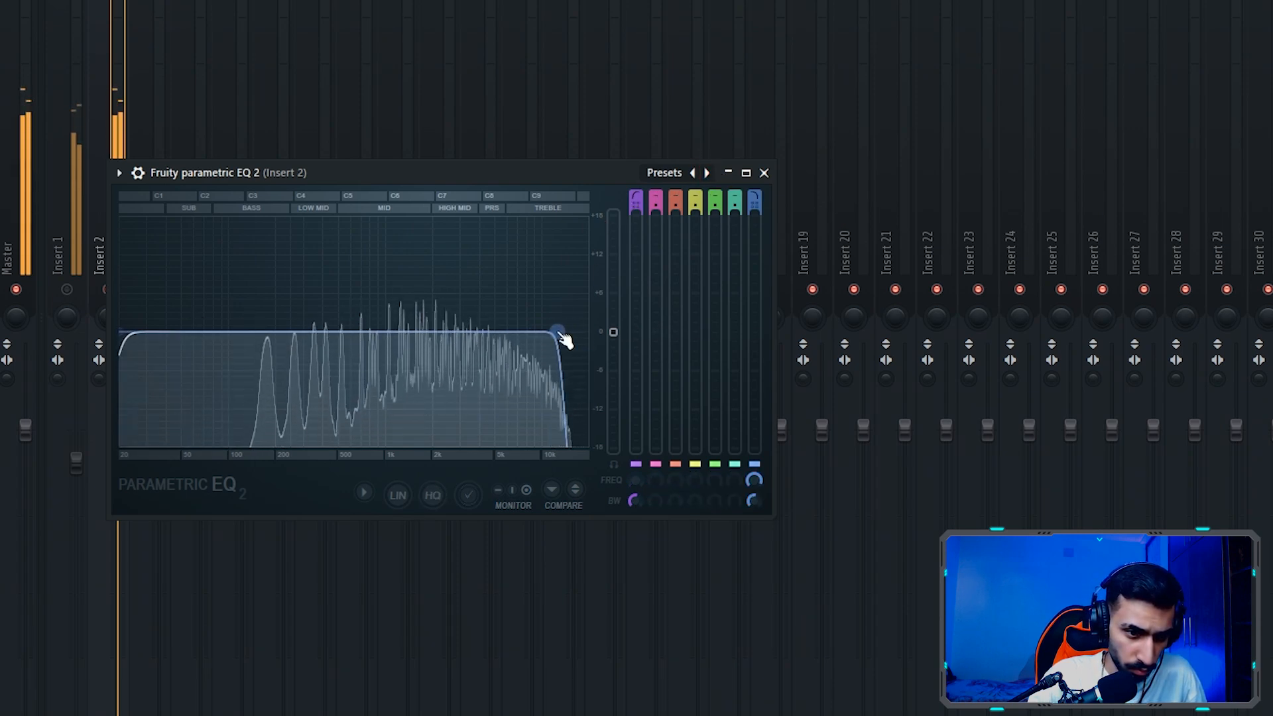
left_click_drag(121, 331, 319, 331)
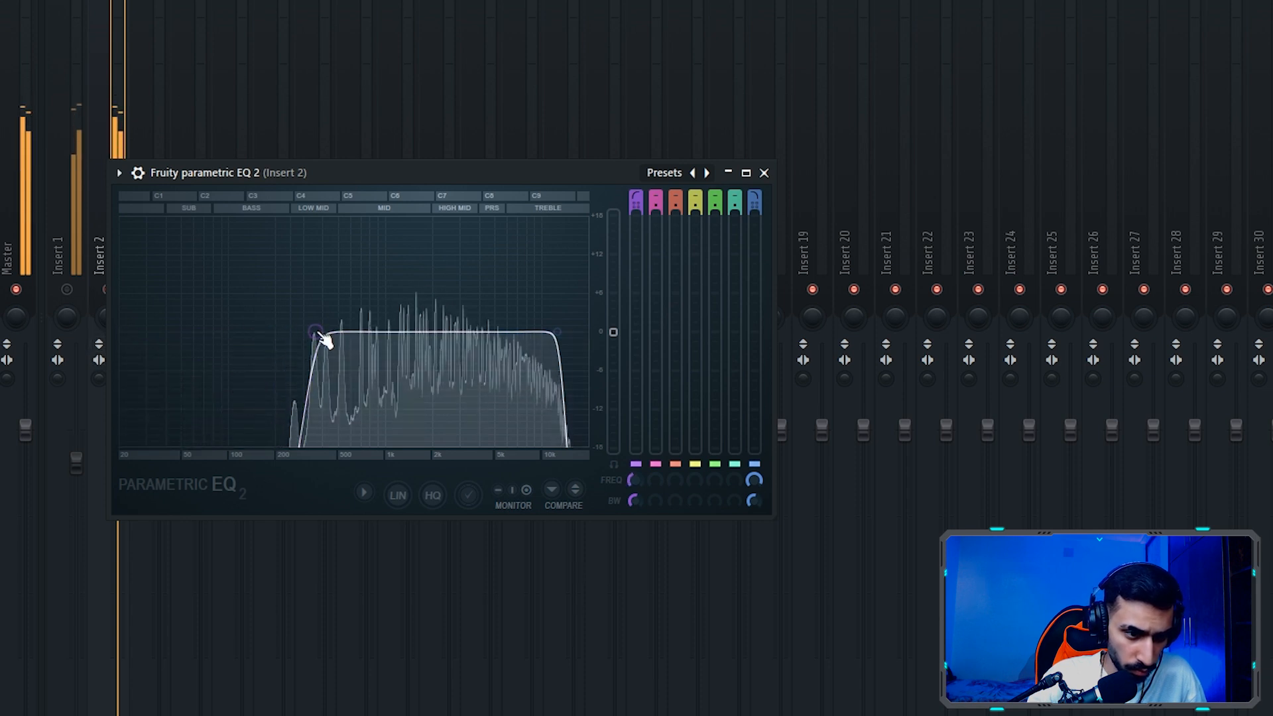
left_click(764, 172)
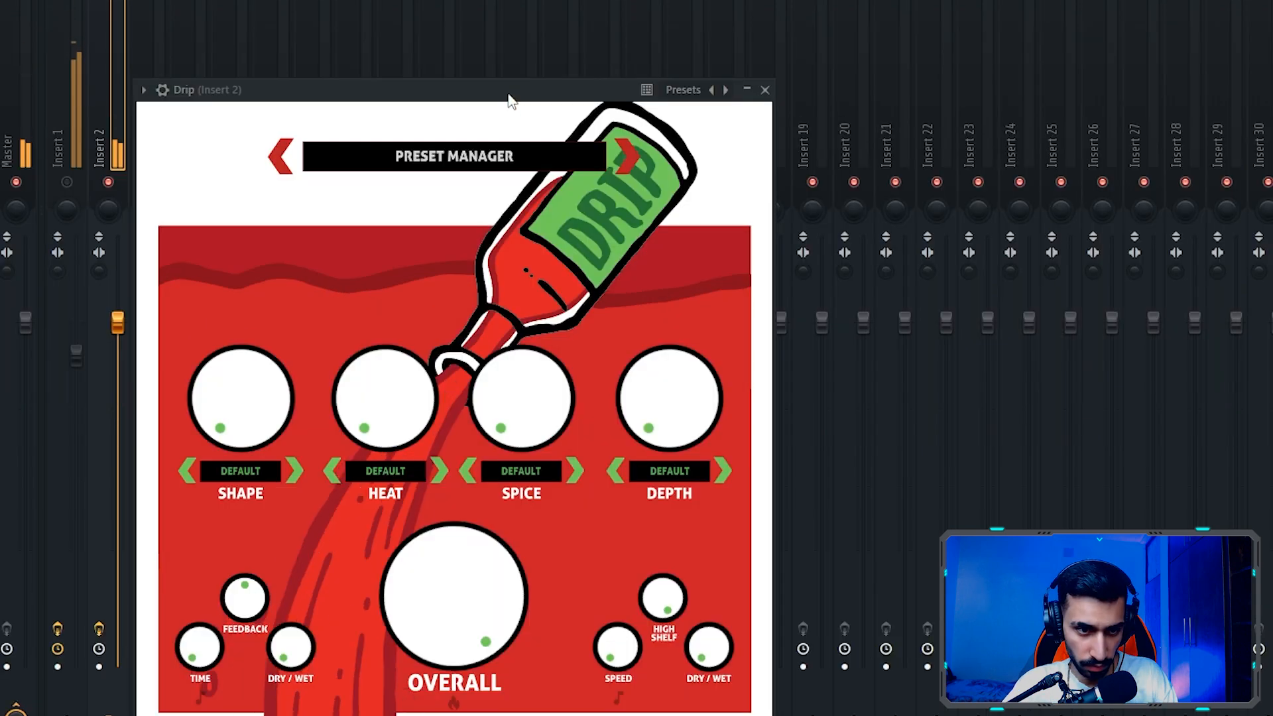
- Load the Distant preset in Drip on Insert 2 and unmute Insert 1
left_click_drag(510, 94, 531, 41)
left_click(529, 129)
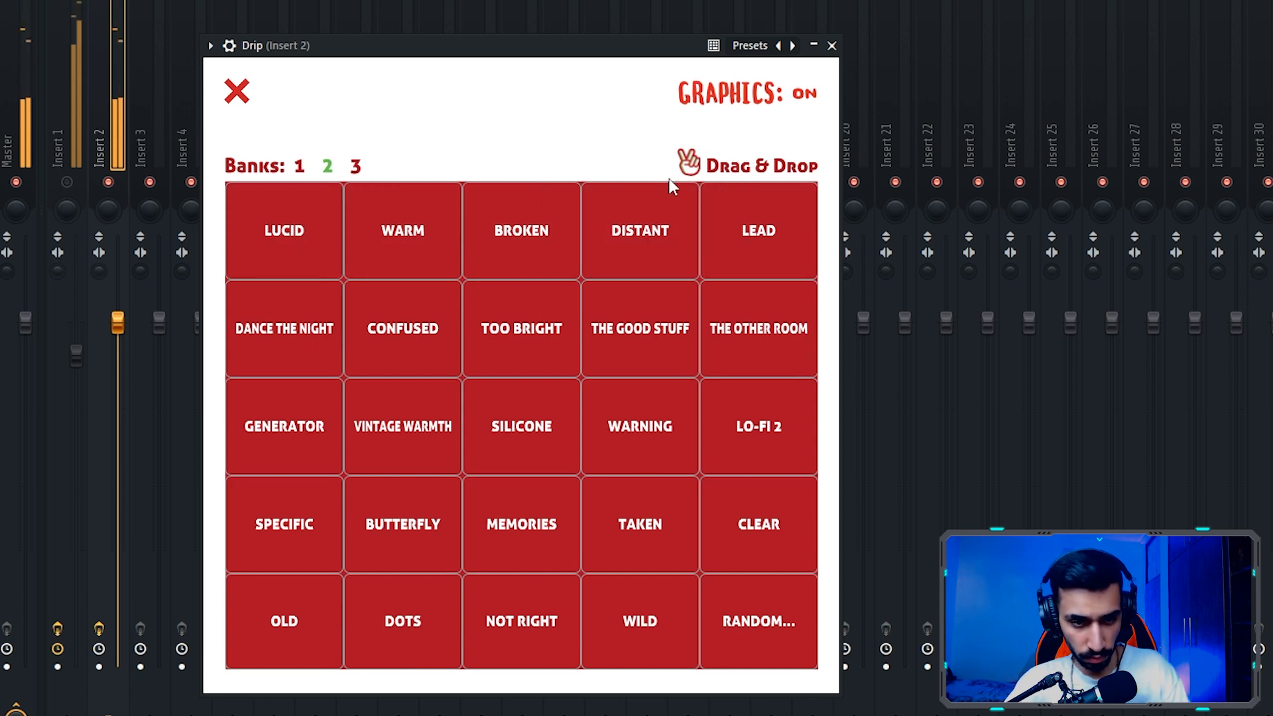
left_click(67, 183)
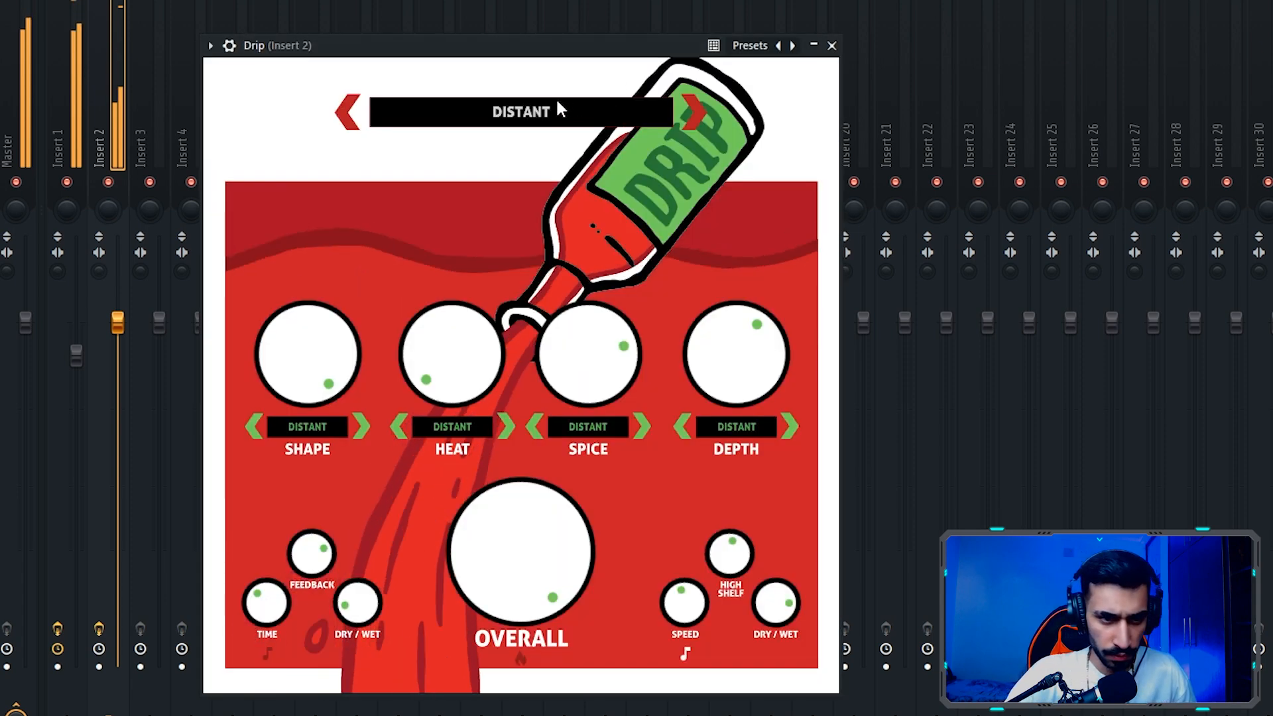
- Switch Drip to the Dance The Night preset, solo Insert 2 to audition it, and close the plugin
left_click(559, 100)
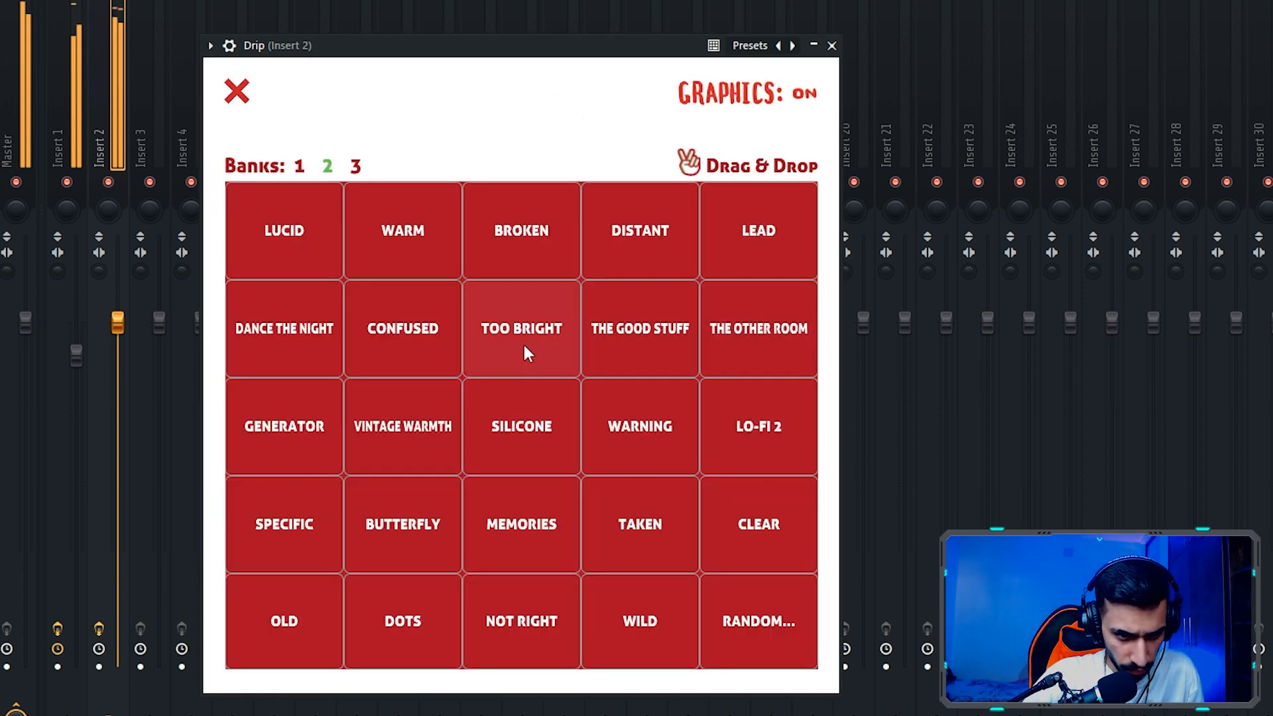
left_click_drag(278, 45, 280, 8)
right_click(111, 182)
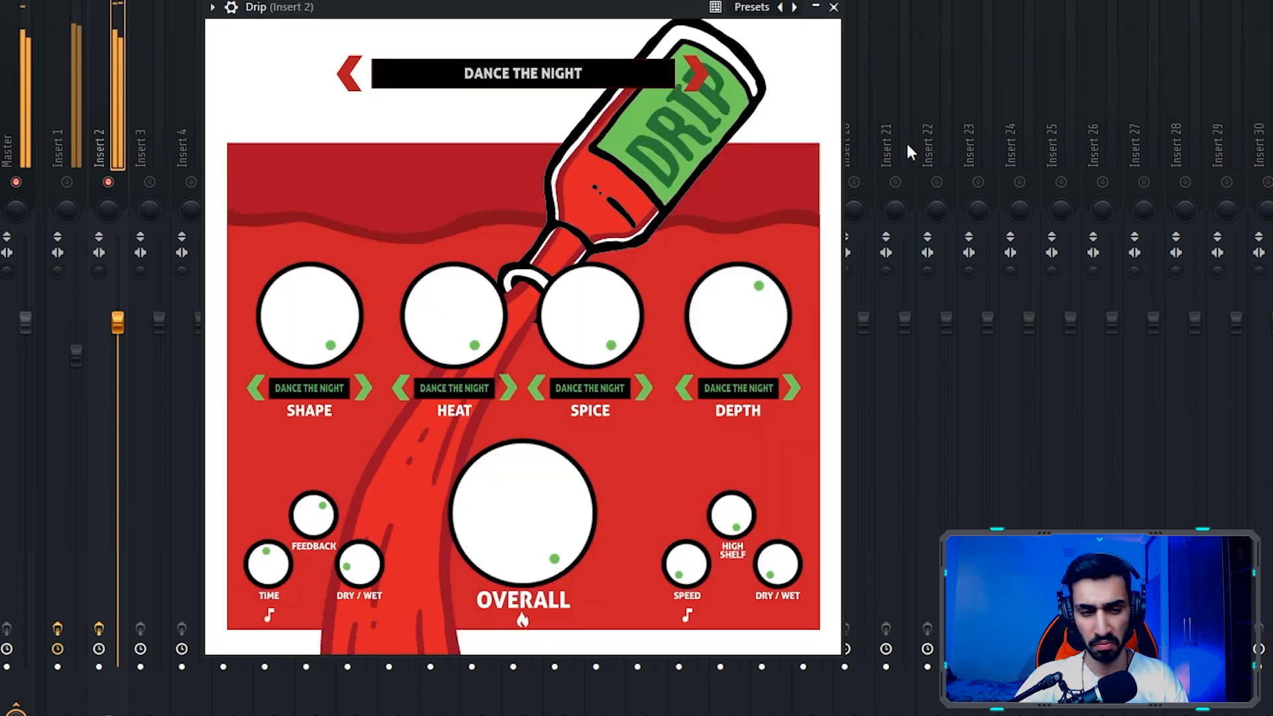
left_click(542, 81)
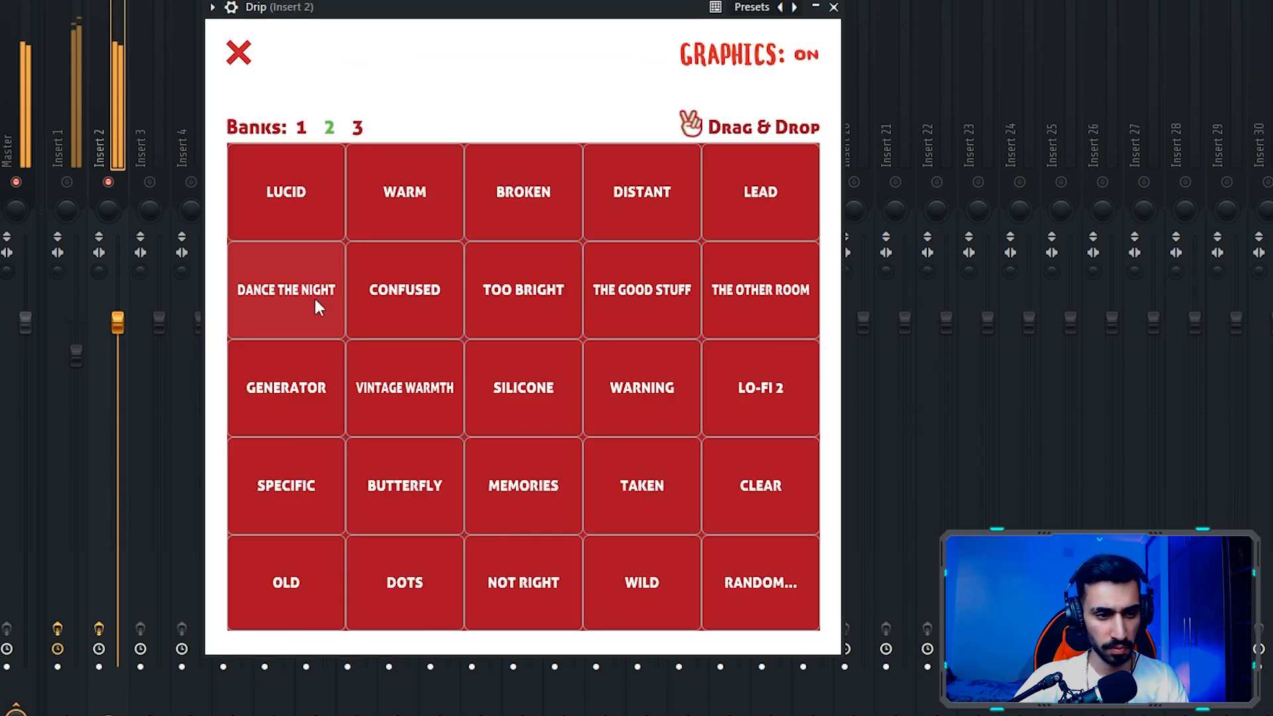
left_click(834, 8)
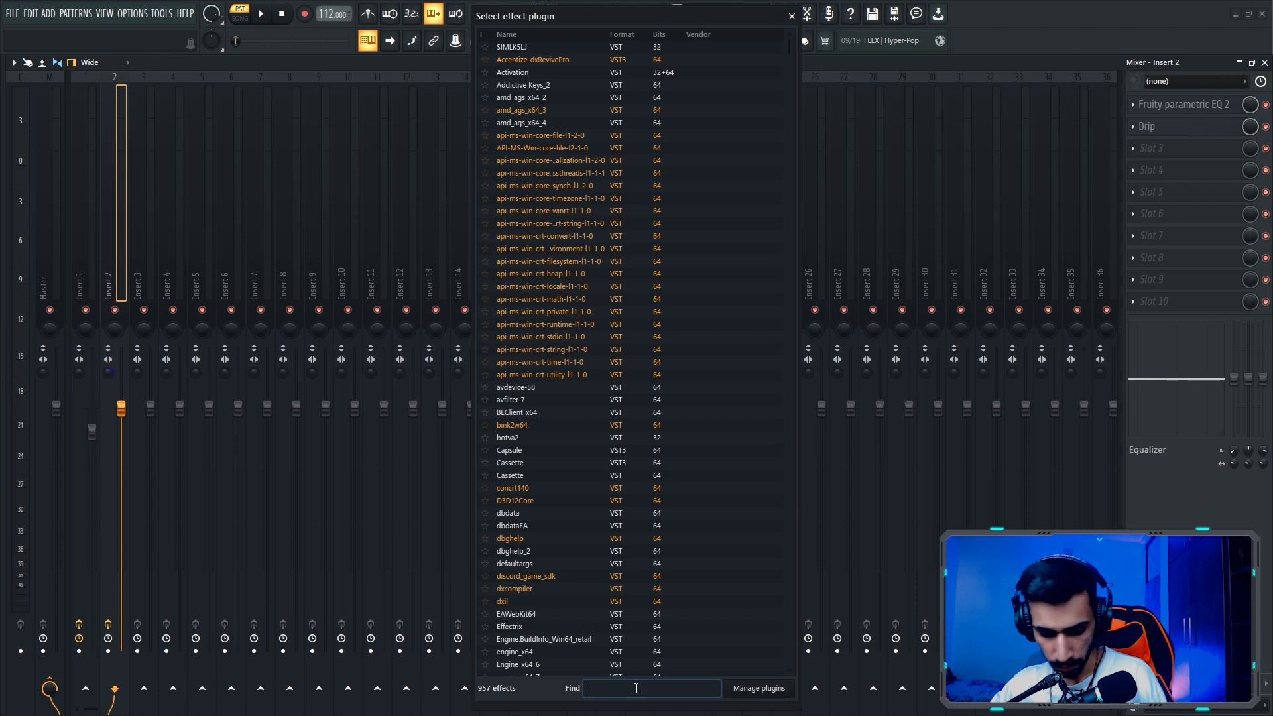
- Find PanMan in the effect plugin list and load it into slot 3 of Insert 2
type("pa")
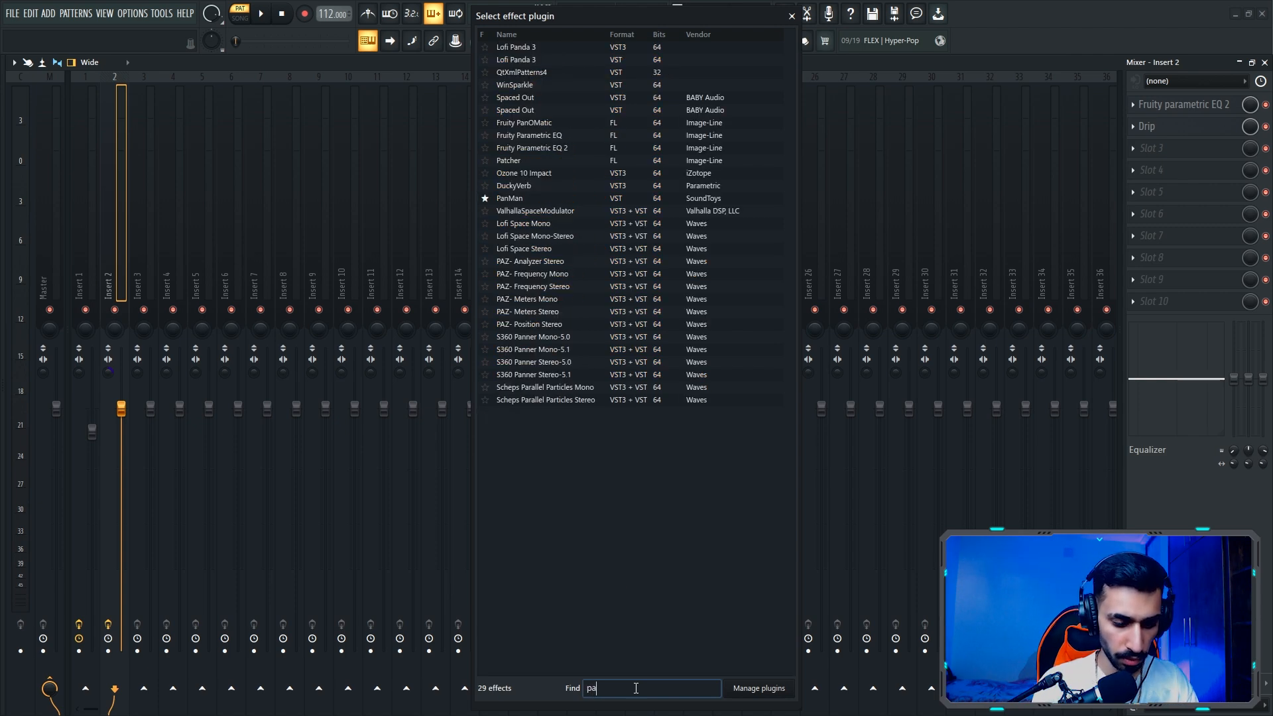
type("n")
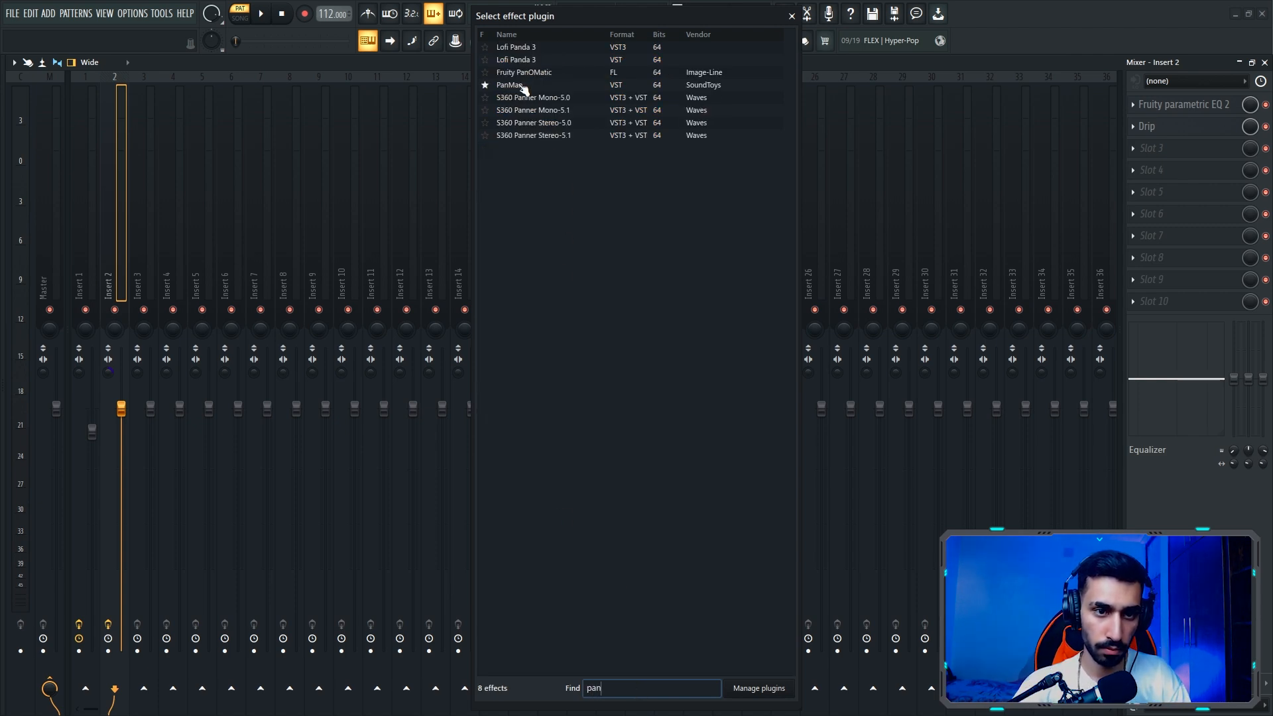
left_click(523, 85)
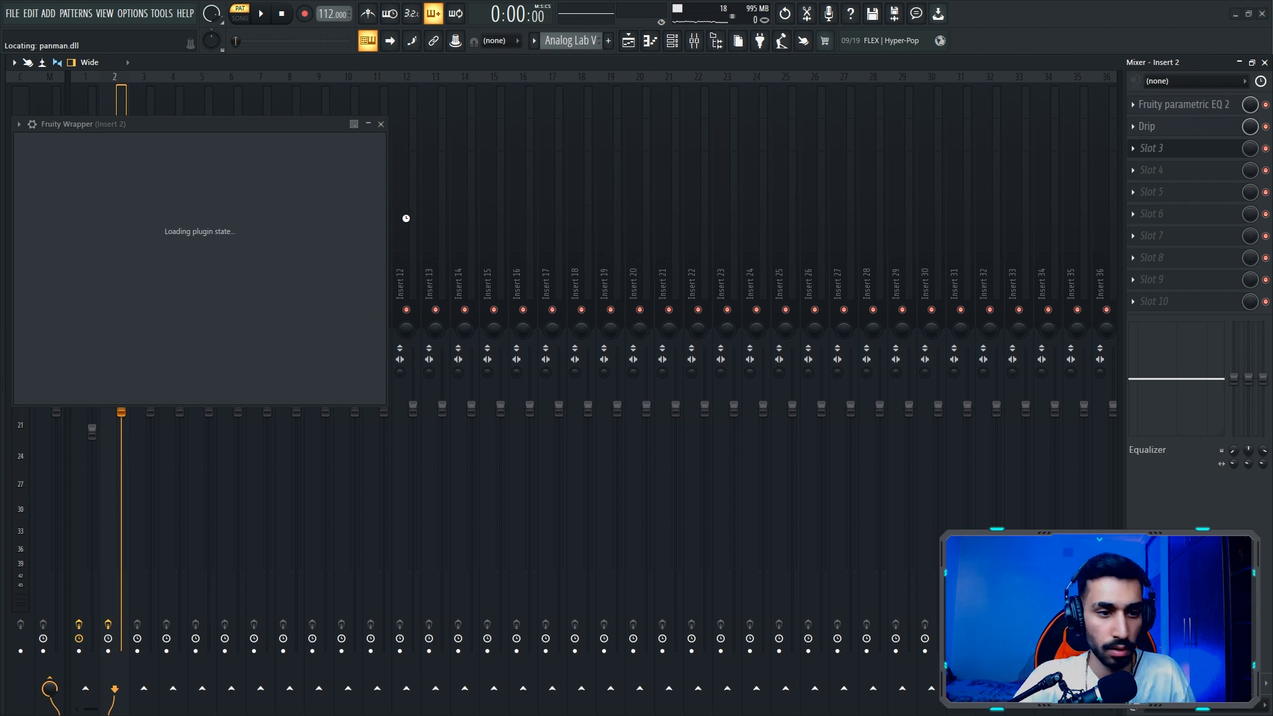
left_click_drag(158, 123, 343, 163)
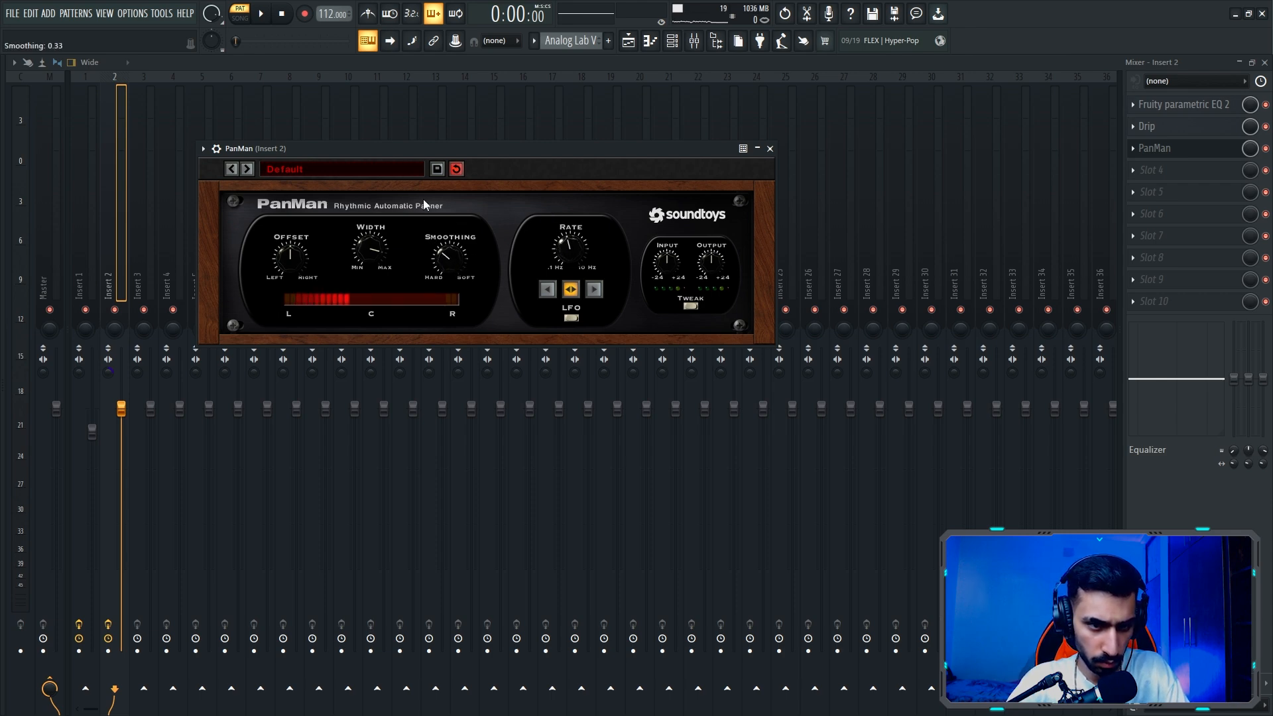
- Set PanMan's width to about 192 degrees while auditioning Insert 2 in solo during playback
key("space")
key("Escape")
right_click(116, 310)
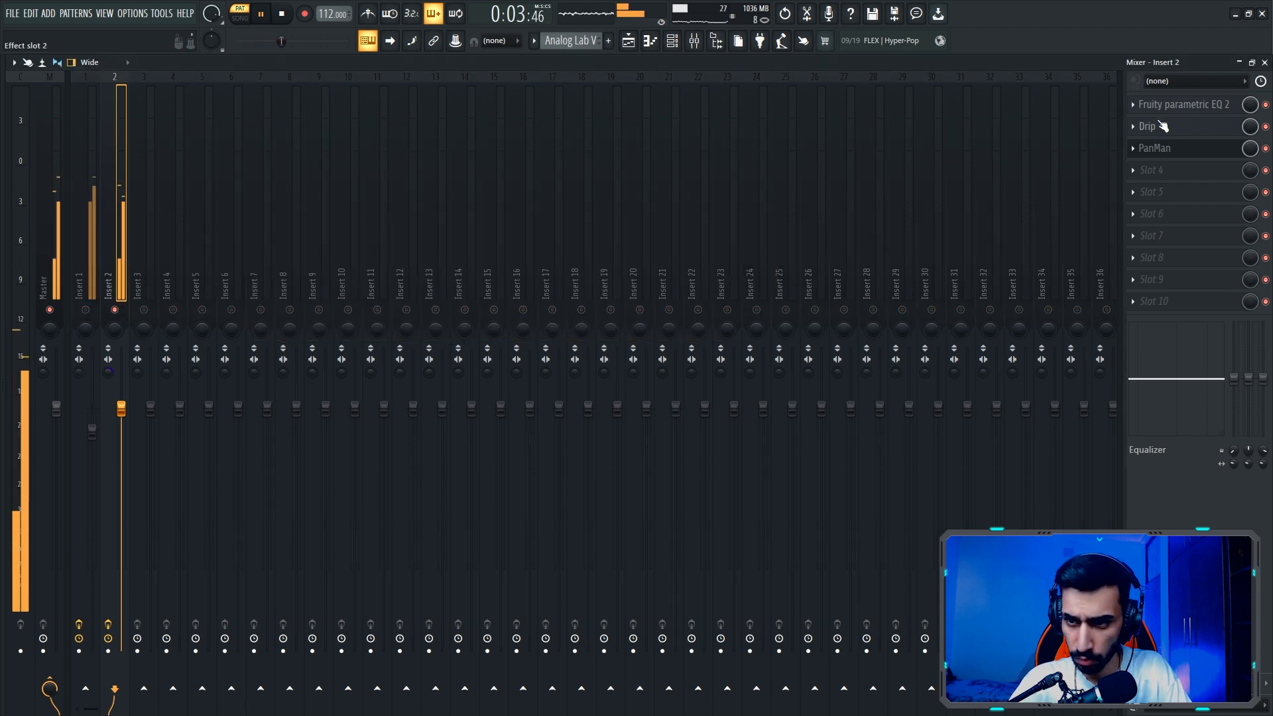
left_click(1171, 147)
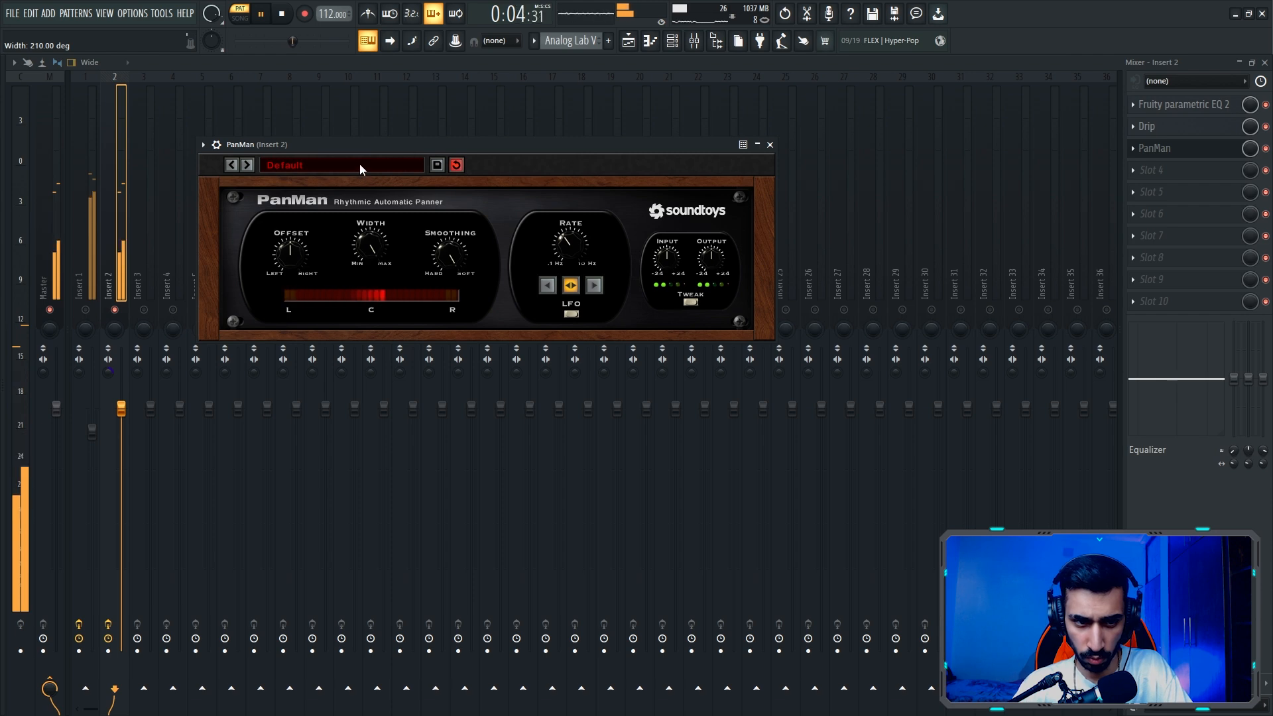
left_click_drag(360, 164, 357, 173)
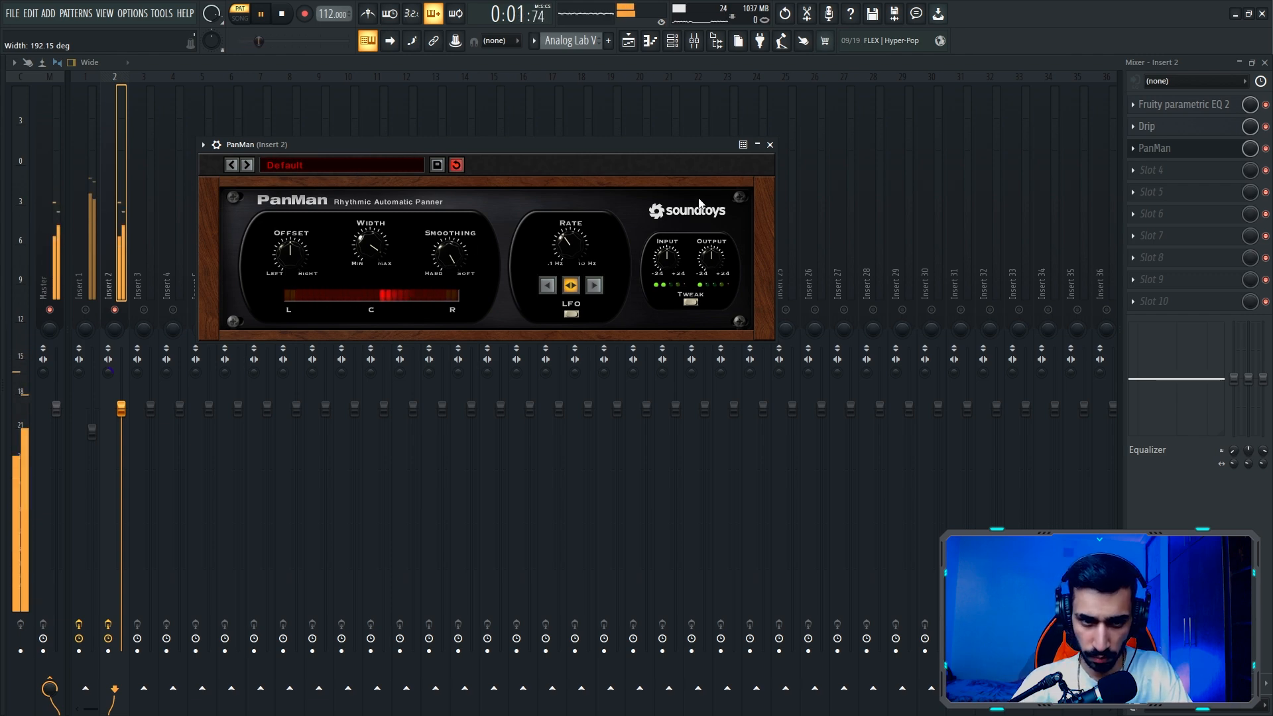
left_click(770, 145)
right_click(115, 311)
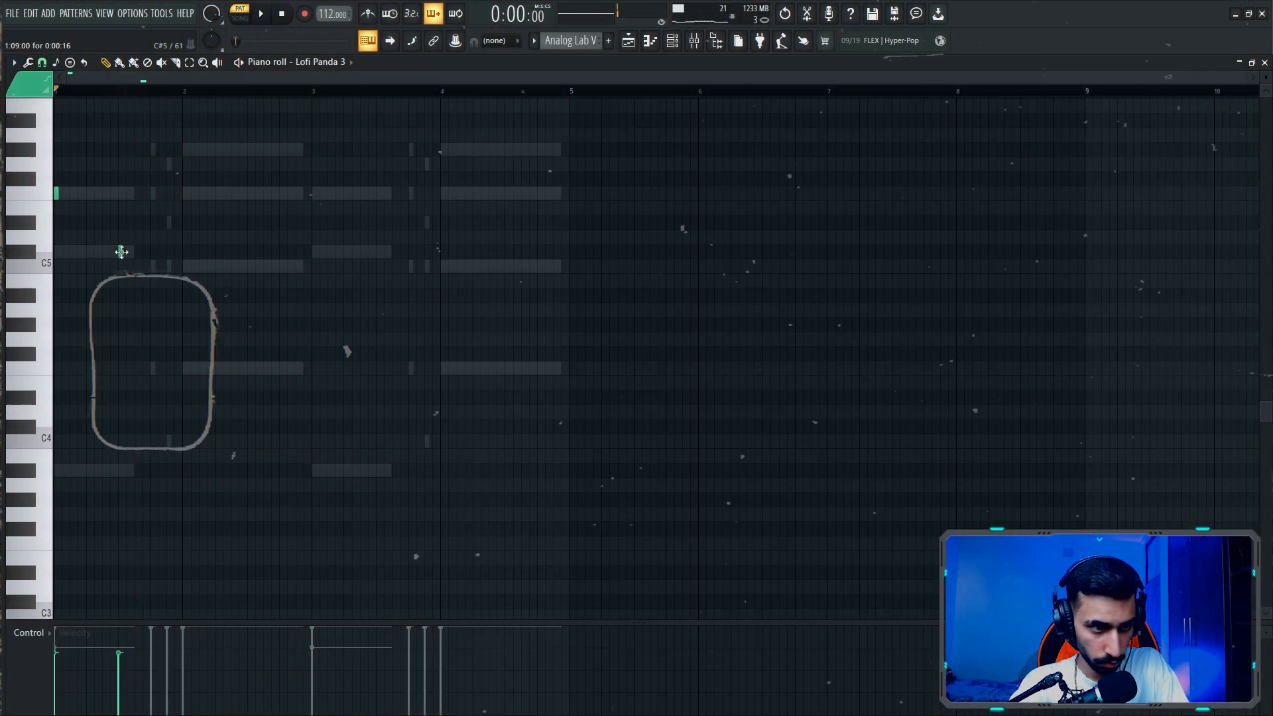
- Add short Lofi Panda 3 melody notes across bars 1 and 2: C#5, F5, G5, G#5, F5 and C5
key("space")
left_click(153, 193)
left_click(169, 162)
left_click(185, 149)
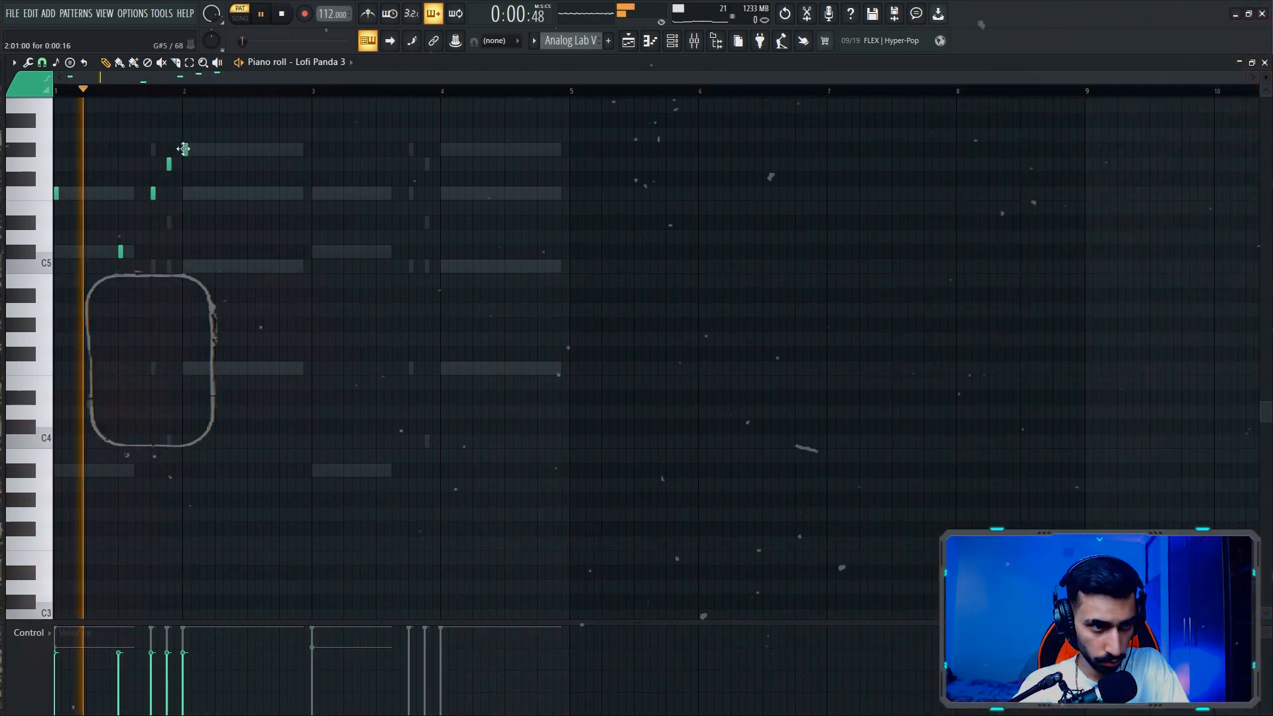
left_click(217, 193)
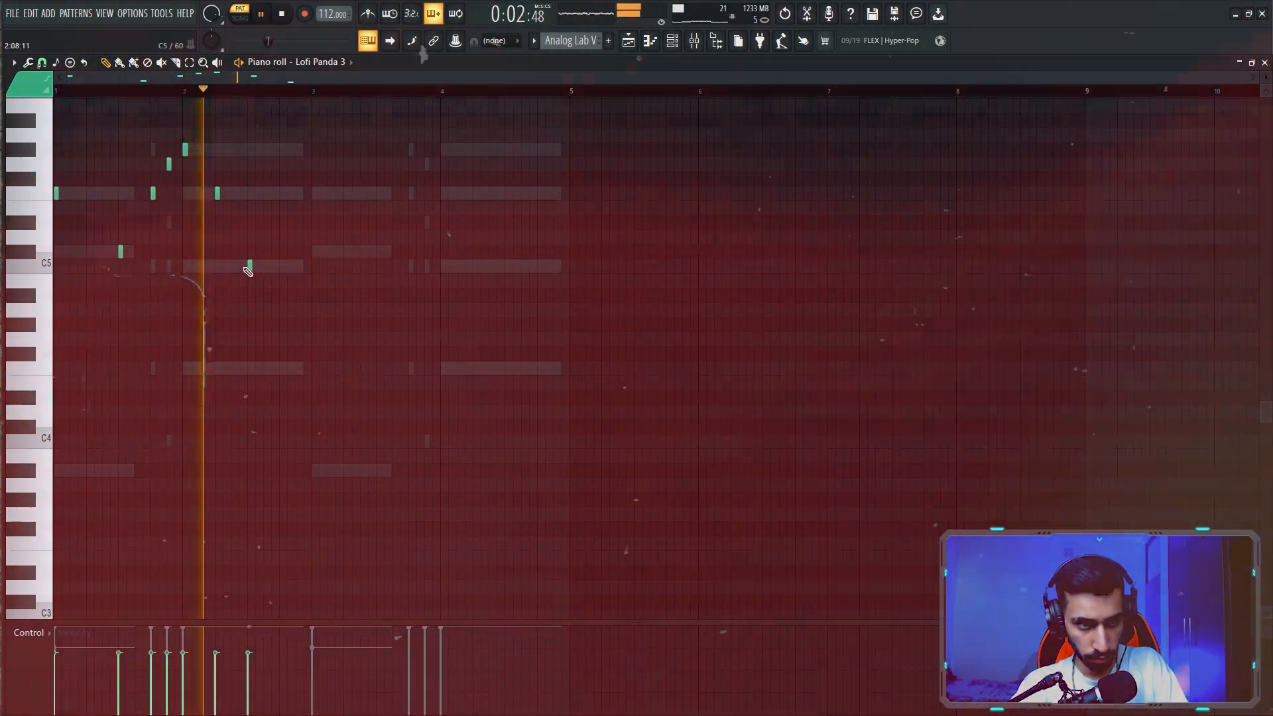
left_click(249, 266)
- Continue the Lofi Panda 3 melody through bars 3 and 4 with short F5, C#5, G#5, G5, G#5, F5 and C5 notes
left_click(314, 193)
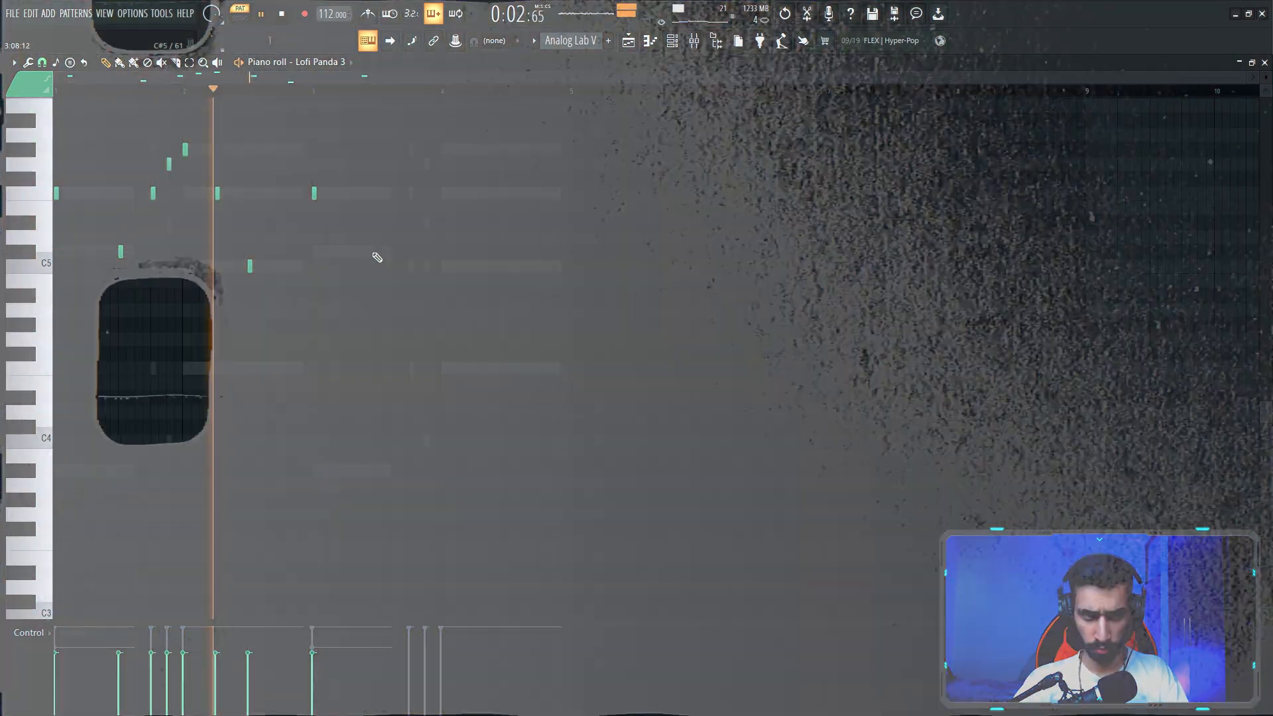
left_click(379, 251)
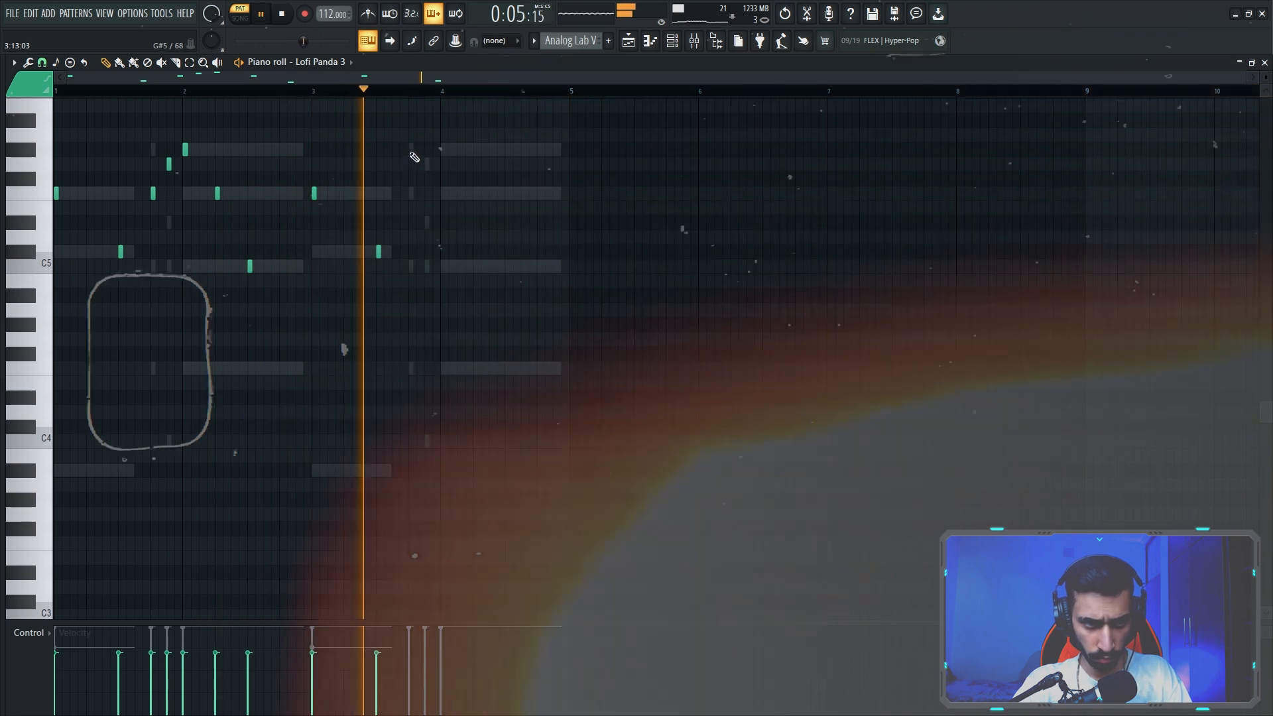
left_click(411, 149)
left_click(426, 164)
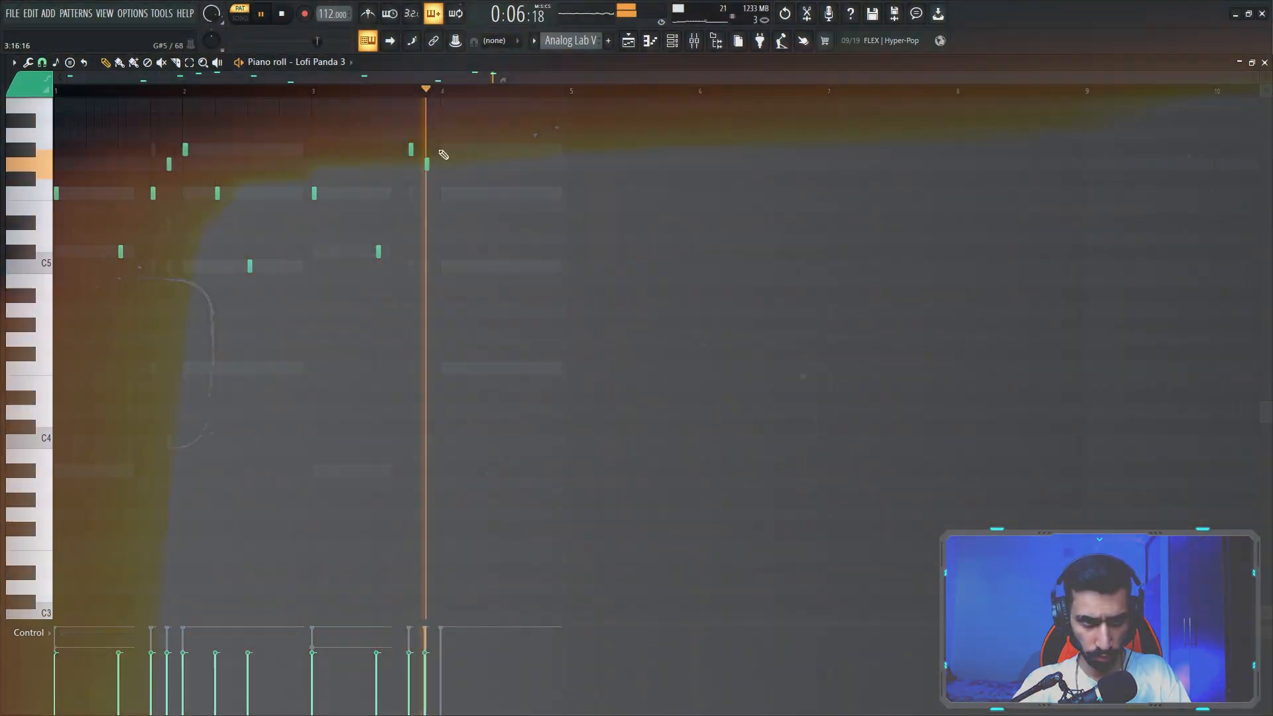
left_click(443, 149)
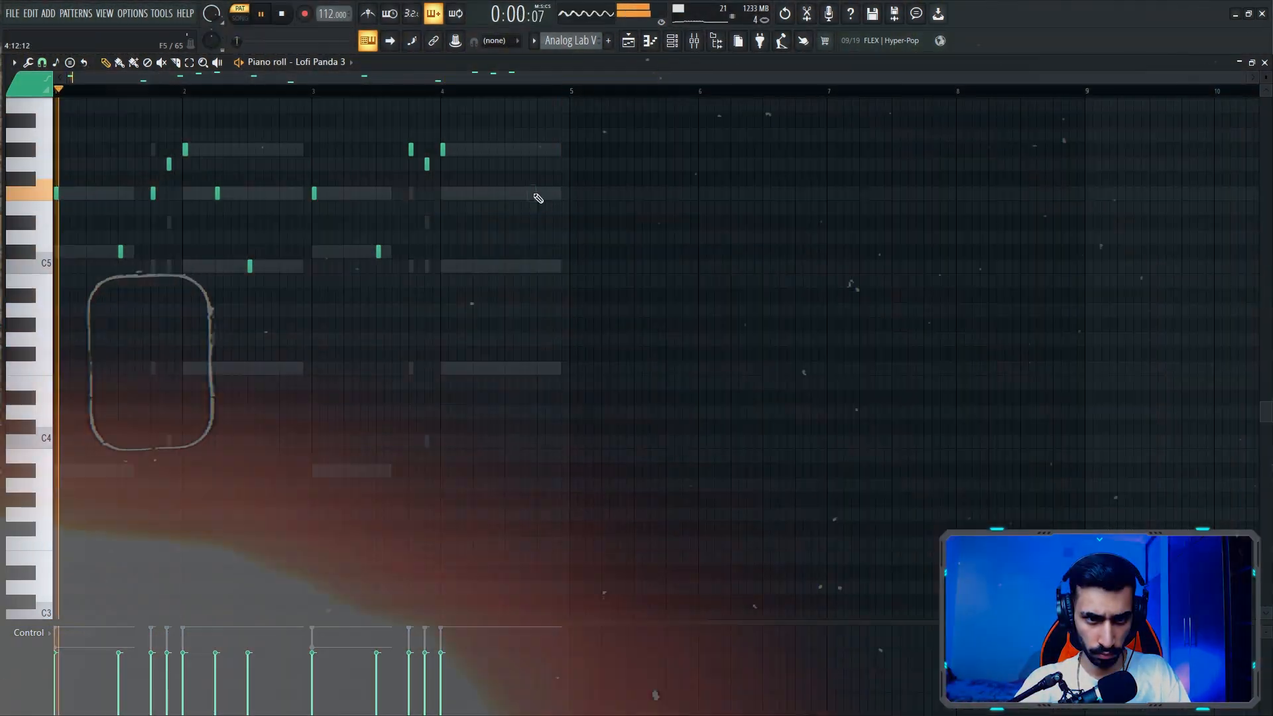
left_click(539, 193)
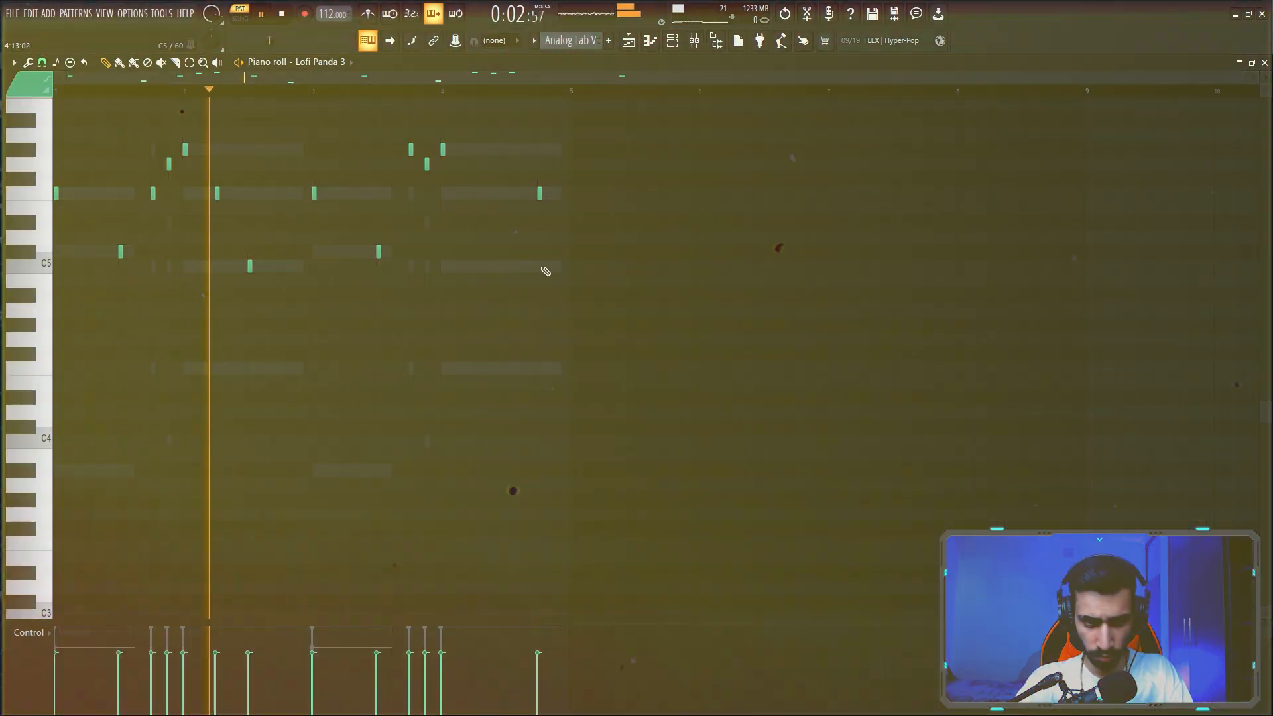
left_click(553, 266)
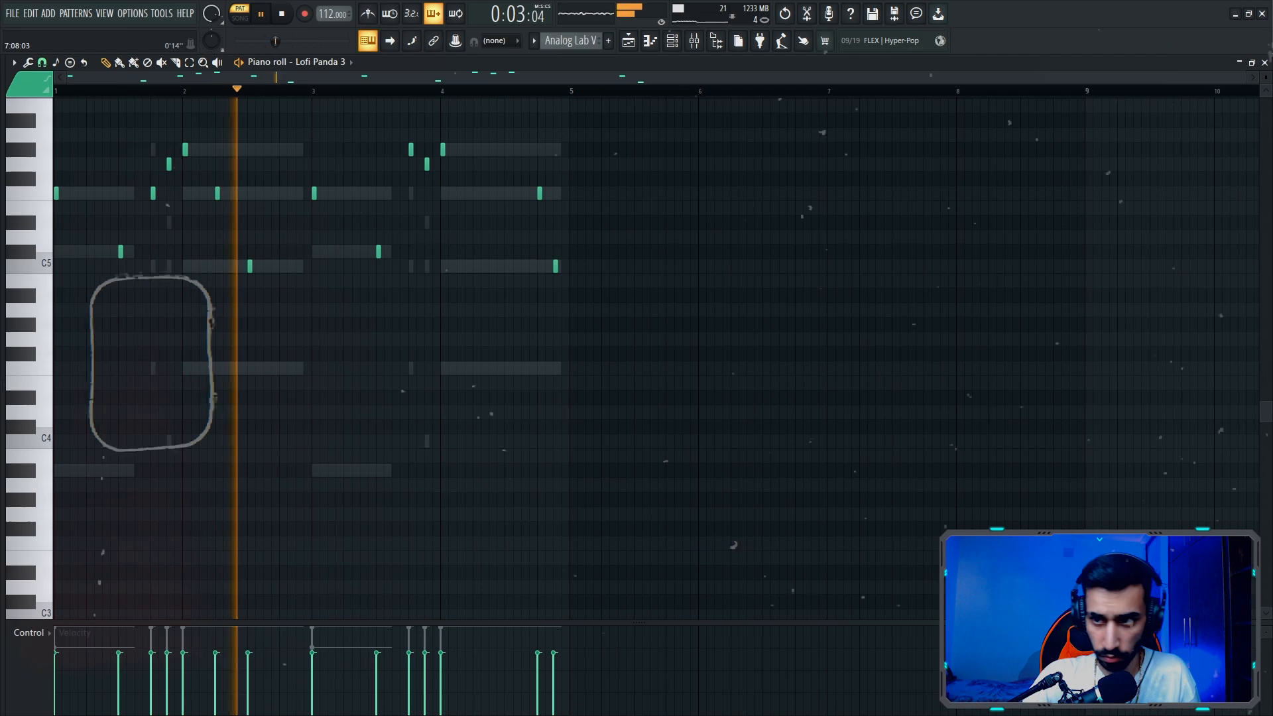
- Set up Storch Filter on Insert 3 with the Ambient Breakup preset and a cutoff of 1.34 kHz
left_click(1265, 62)
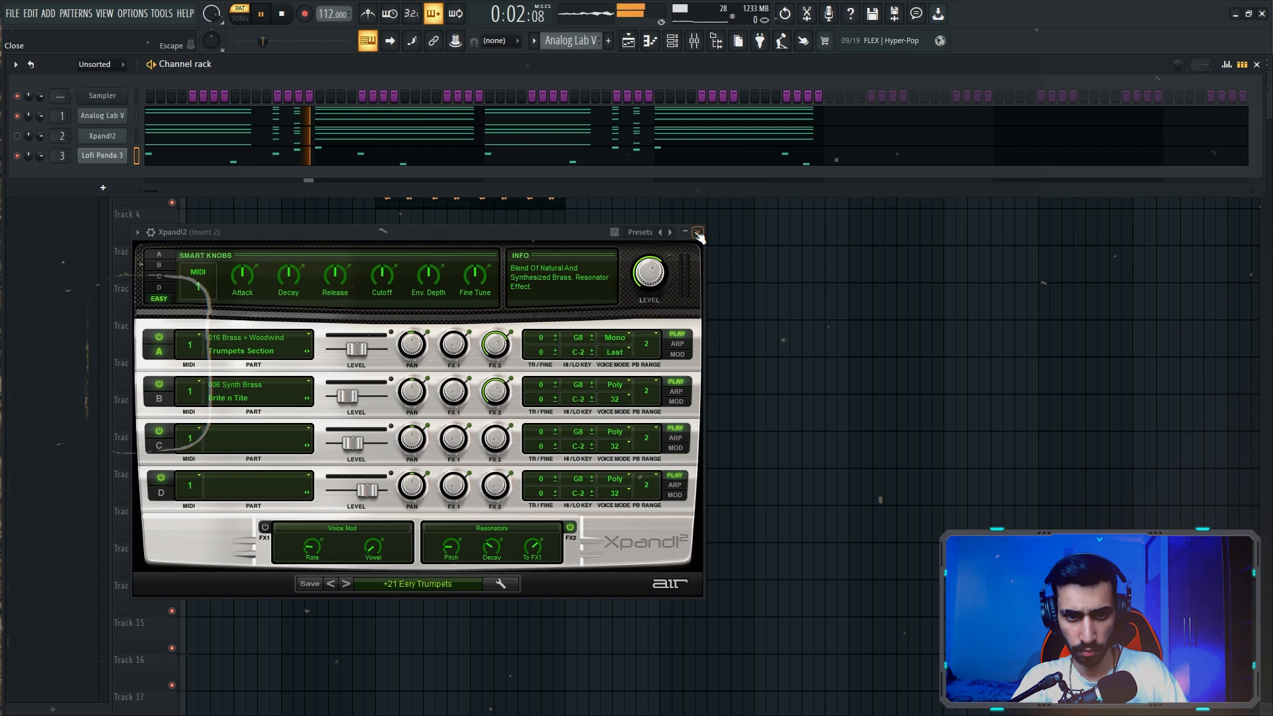
left_click(698, 232)
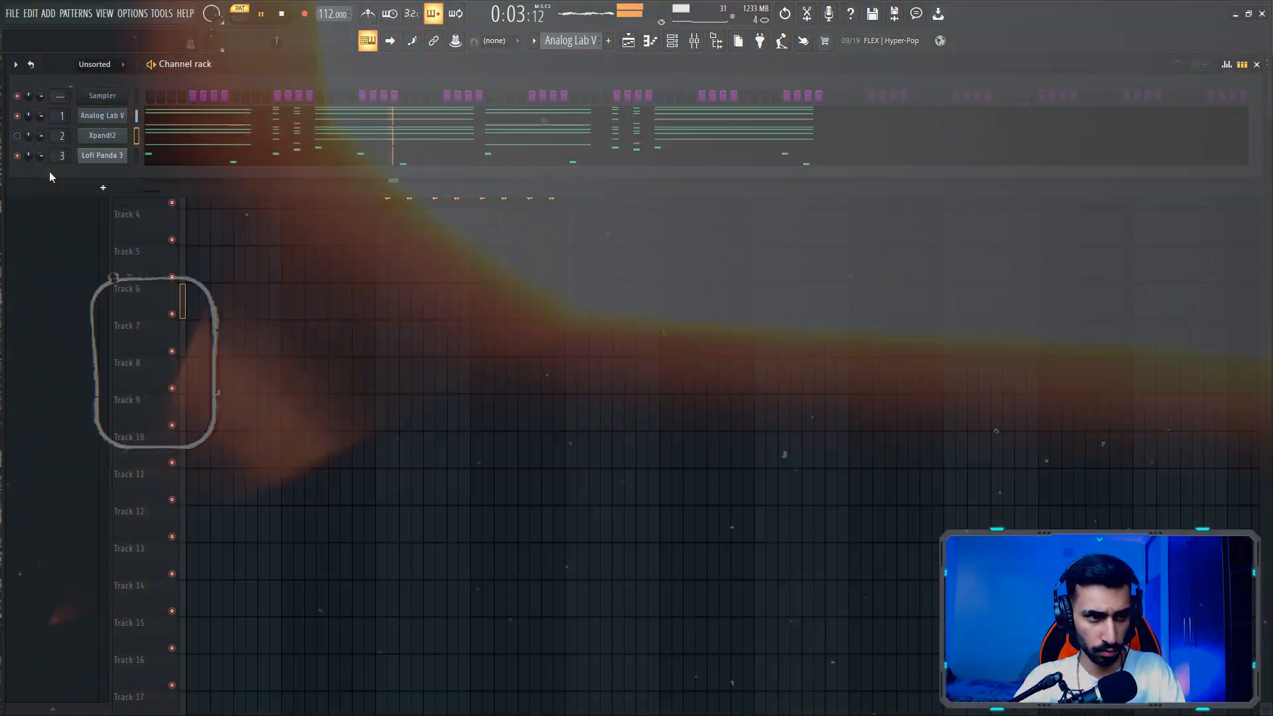
key("F9")
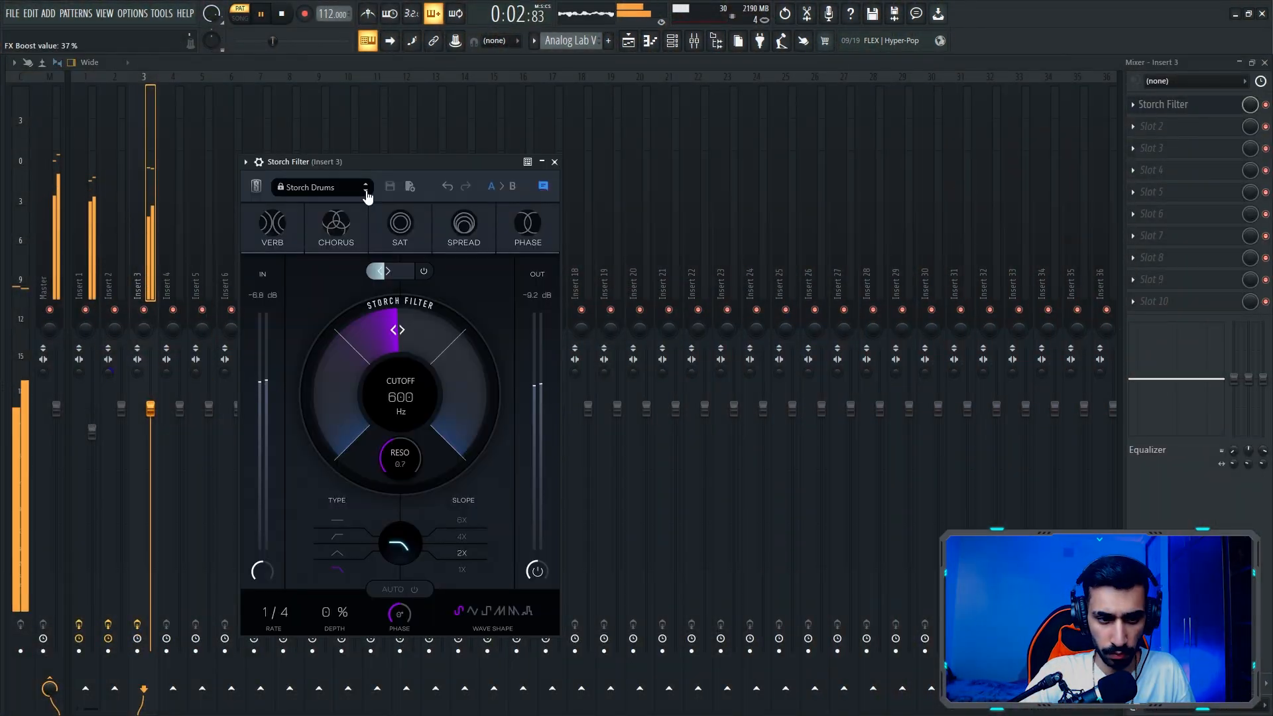
left_click(366, 191)
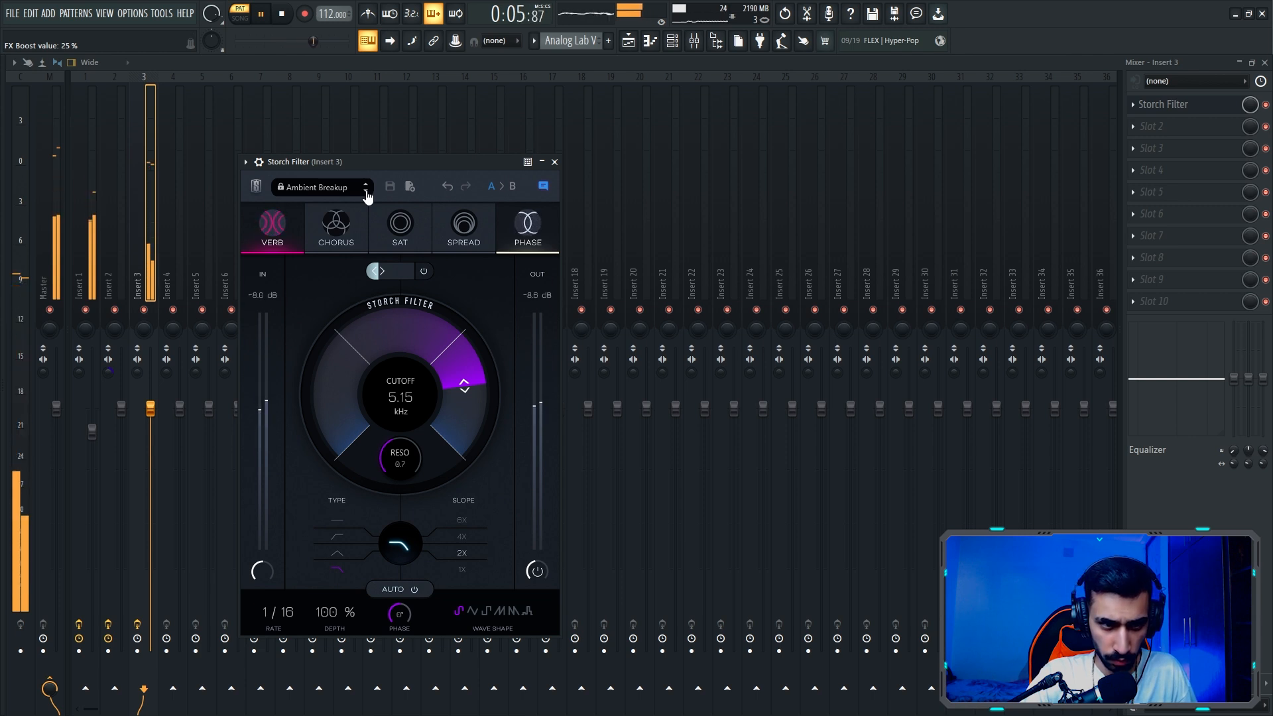
left_click_drag(464, 384, 437, 396)
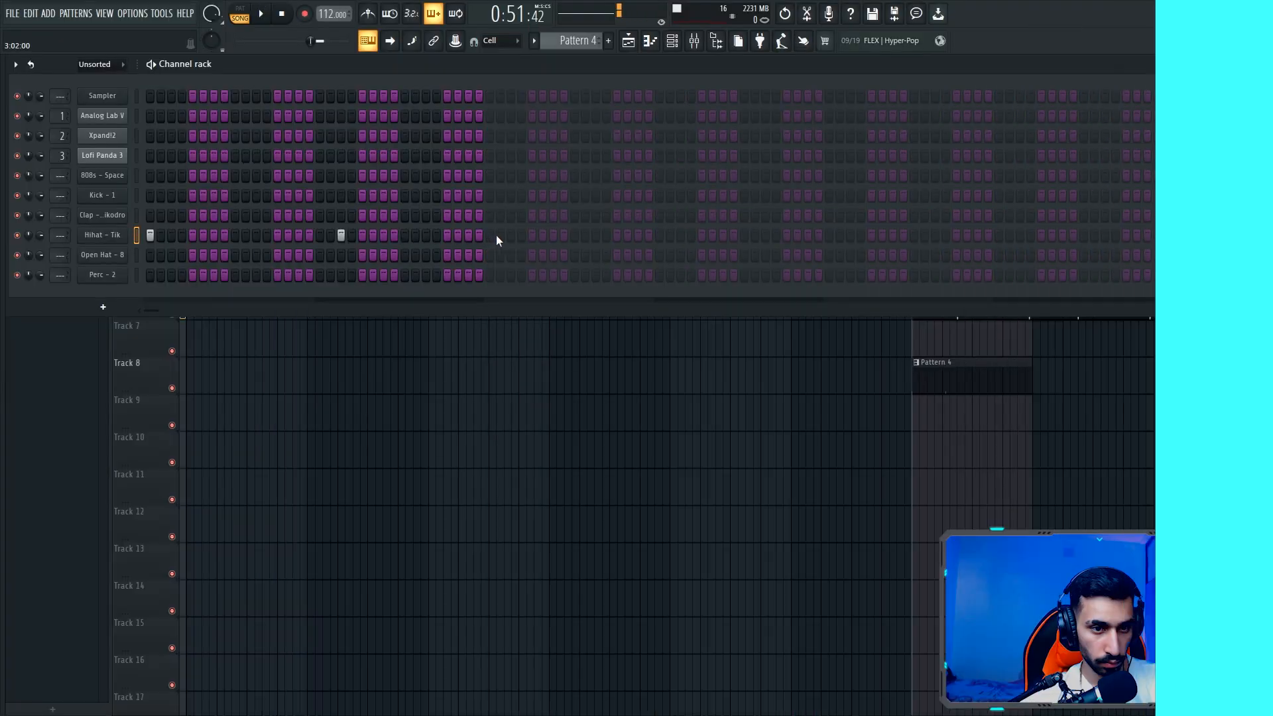
- Place clap hits on steps 9, 25, 41 and 57 of Pattern 4, plus a few scattered hi-hat hits
left_click(500, 235)
left_click(680, 235)
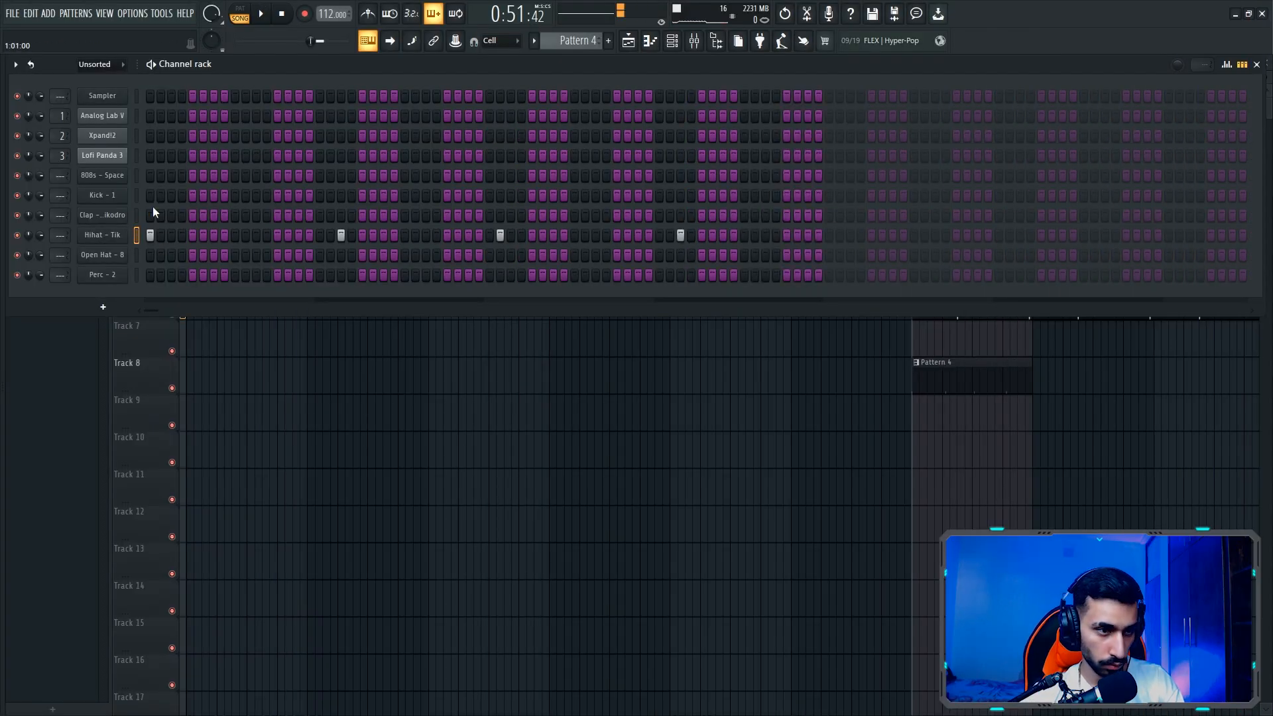
left_click(277, 216)
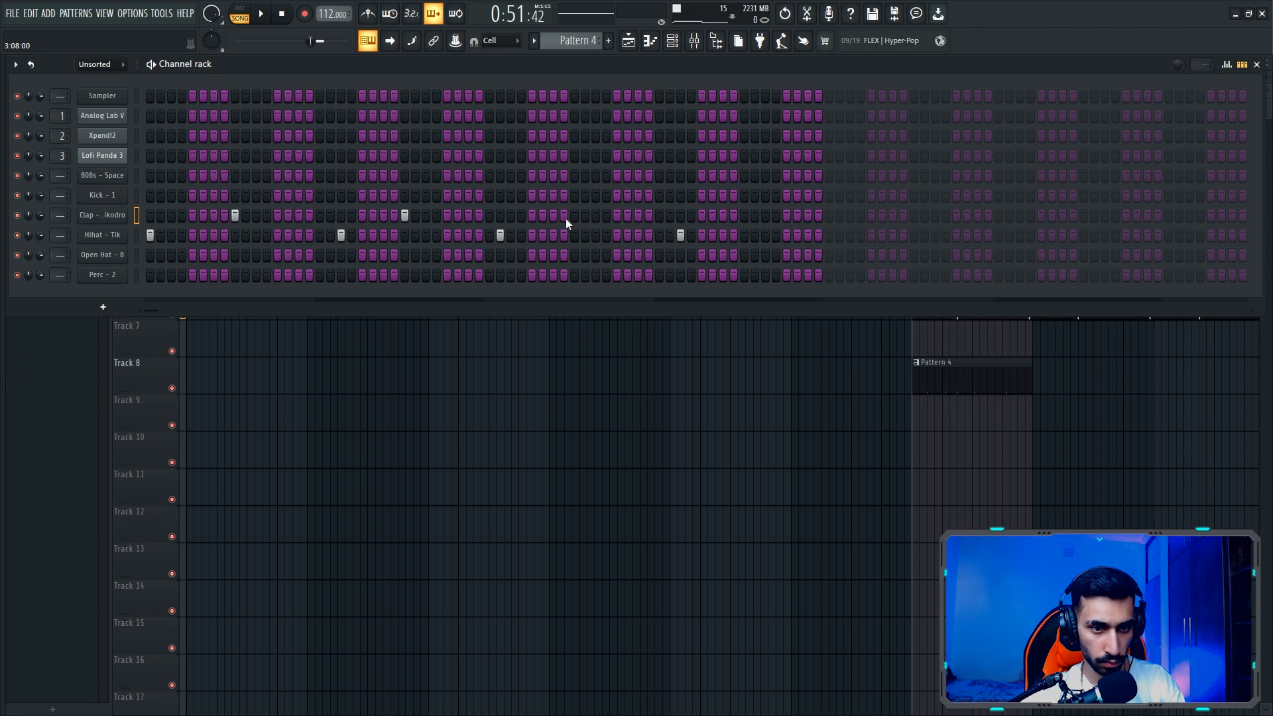
- Play the pattern and fill the Hihat - Tik channel on every 2 steps
key("space")
right_click(127, 232)
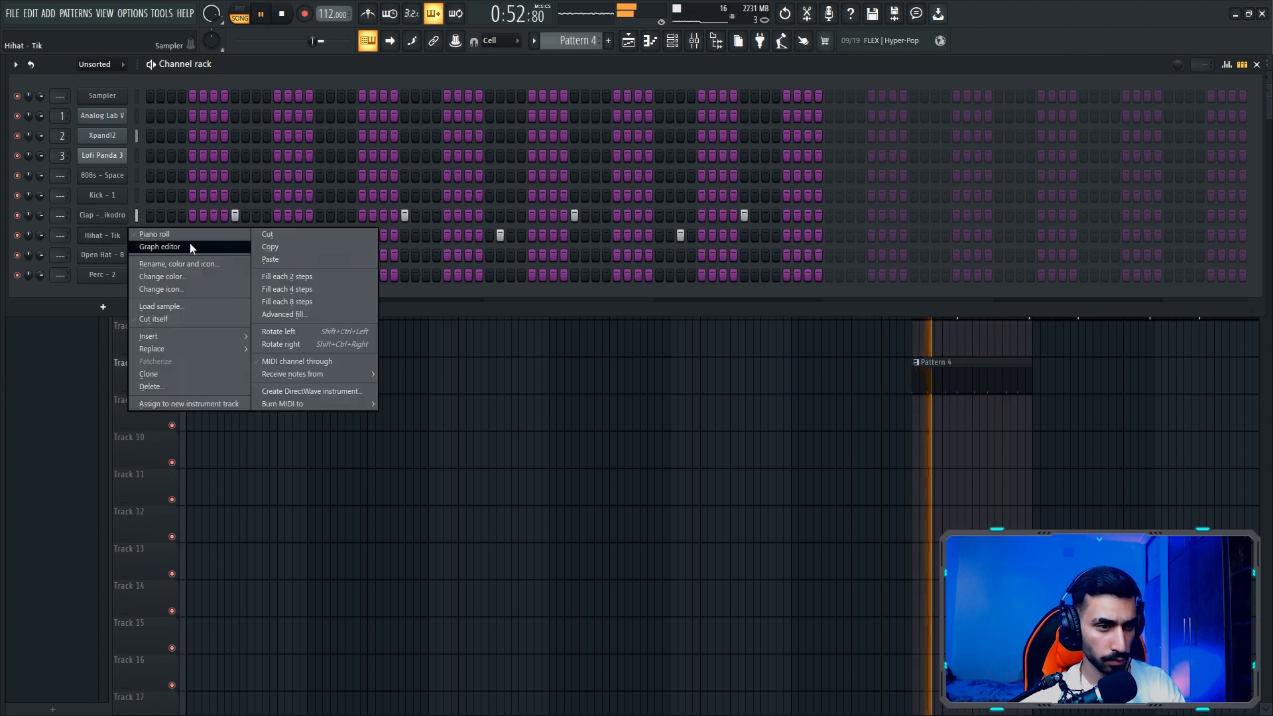
left_click(280, 276)
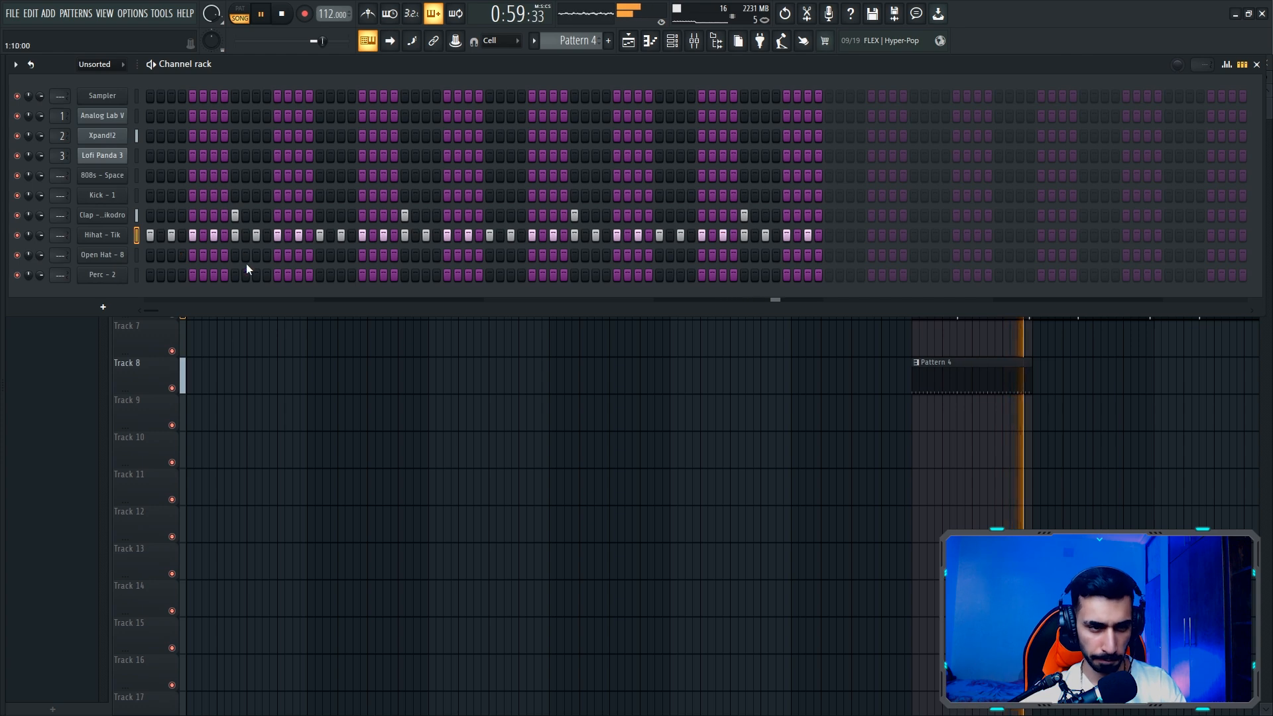
- Place Perc - 2 hits on steps 13 and 15 and restart playback
left_click(299, 274)
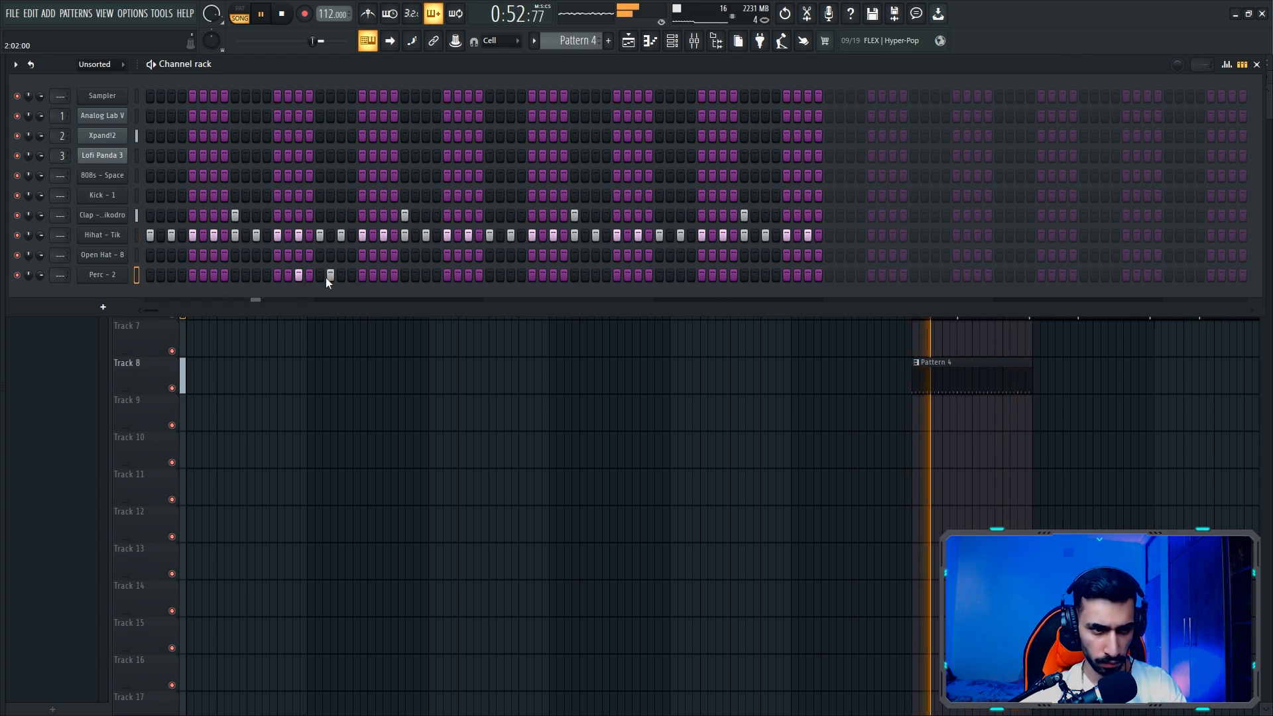
left_click(320, 275)
left_click(320, 275)
left_click(277, 275)
key("space")
key("space")
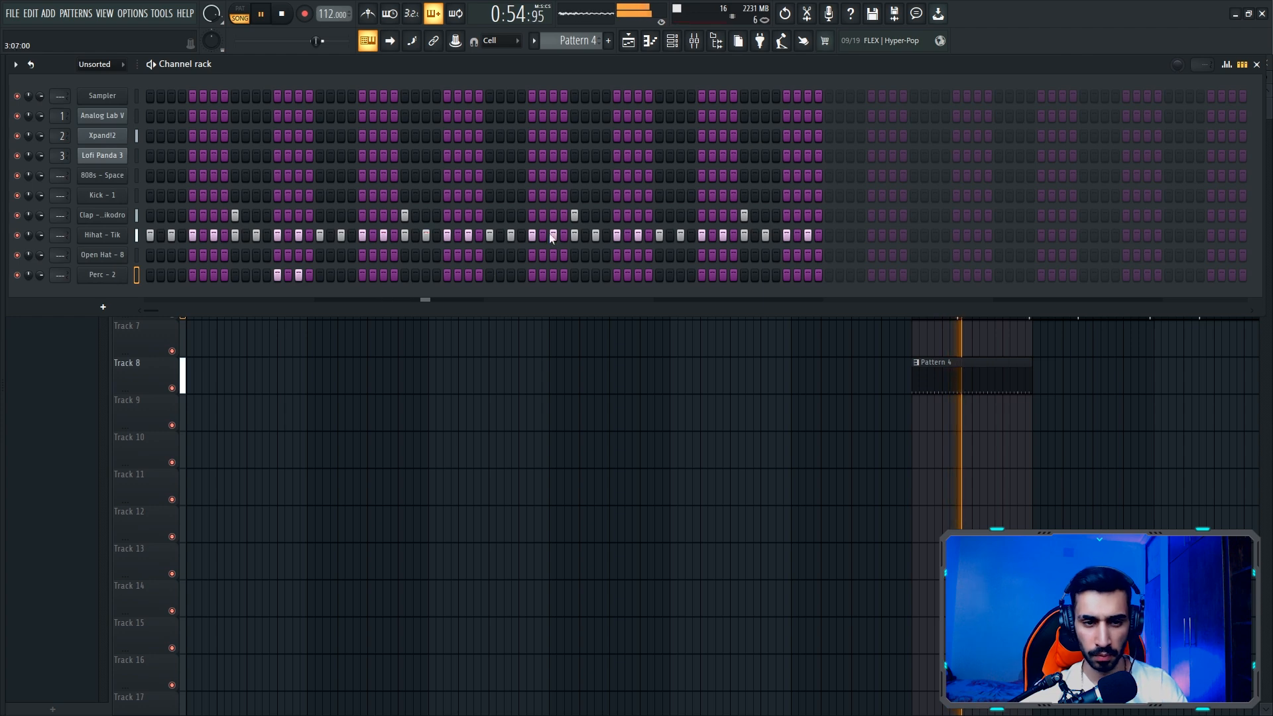
- Add extra clap hits on steps 47 and 51 and a Perc - 2 hit on step 61
left_click(637, 215)
left_click(669, 215)
left_click(669, 215)
left_click(680, 215)
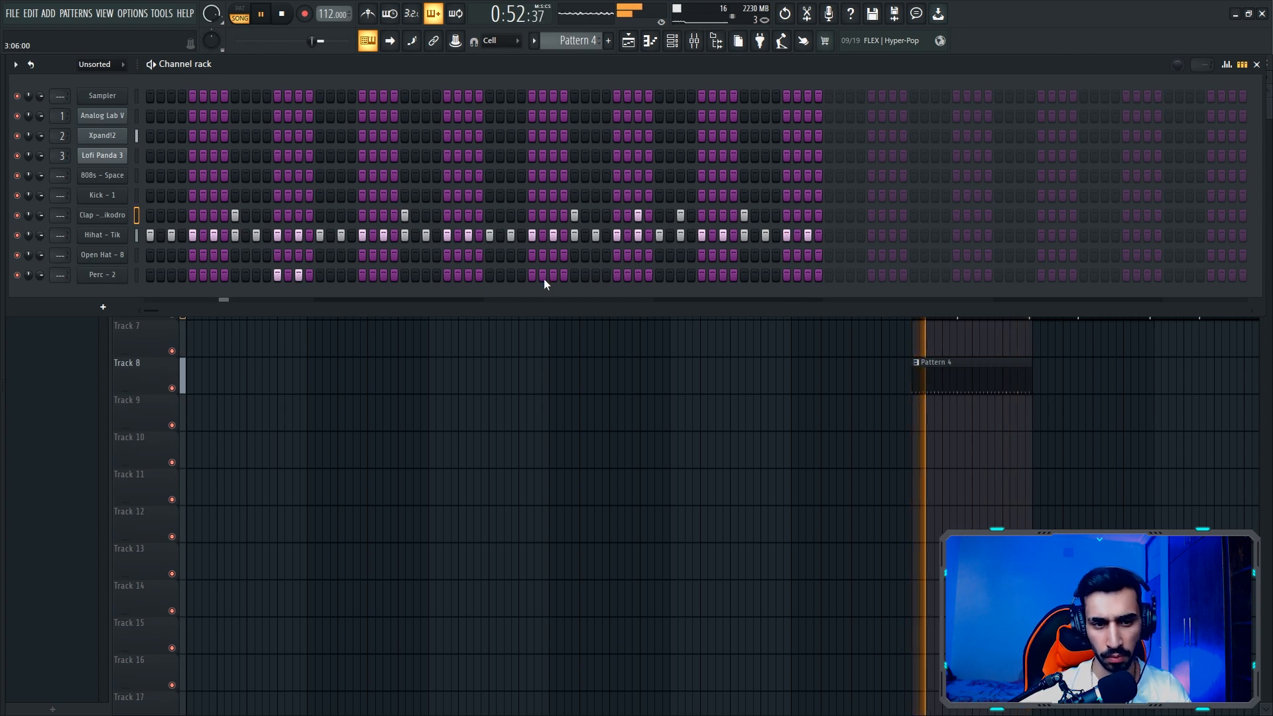
left_click(786, 275)
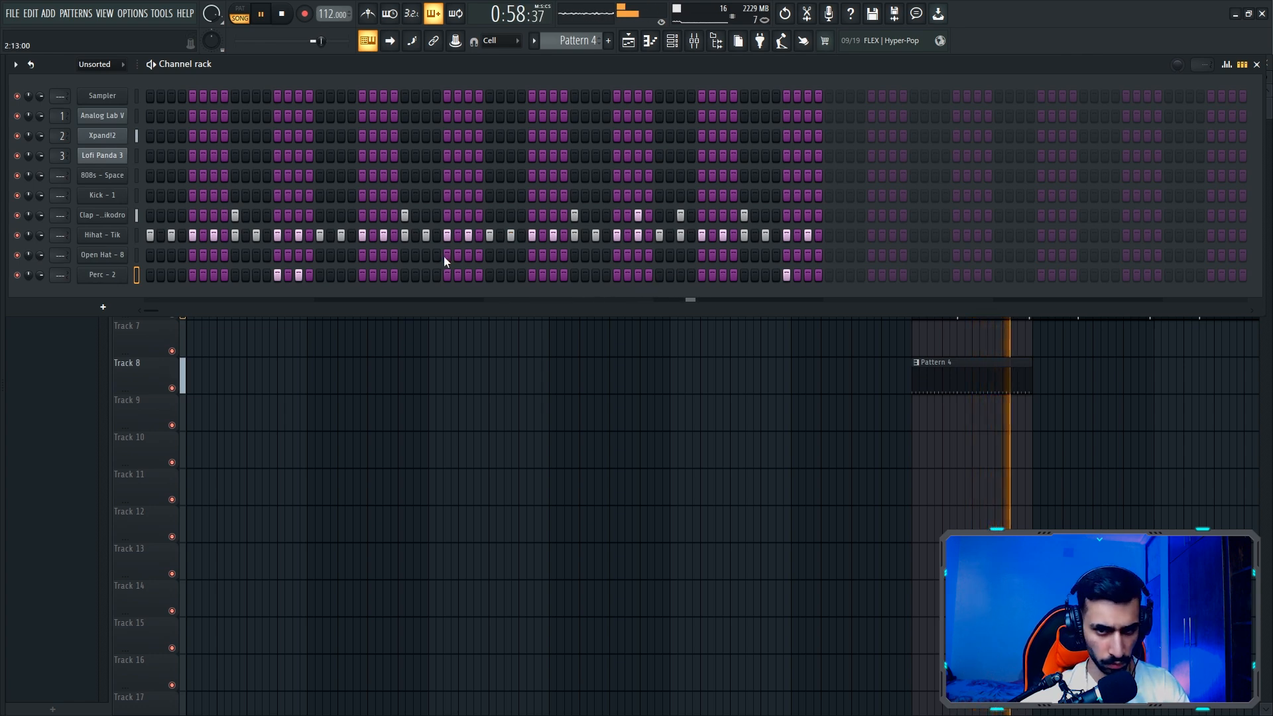
- Place Kick - 1 hits on steps 1, 3, 7 and 13 in the first bar
left_click(150, 195)
left_click(171, 195)
left_click(211, 195)
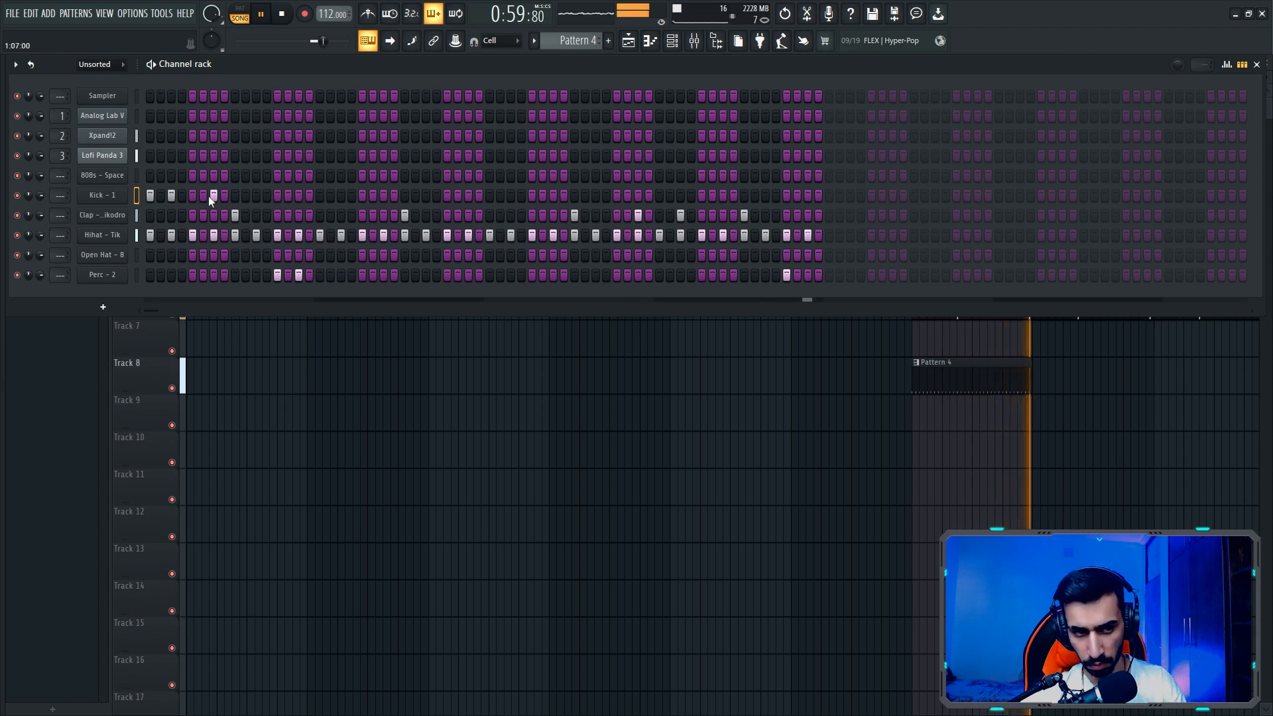
left_click(277, 195)
left_click(299, 195)
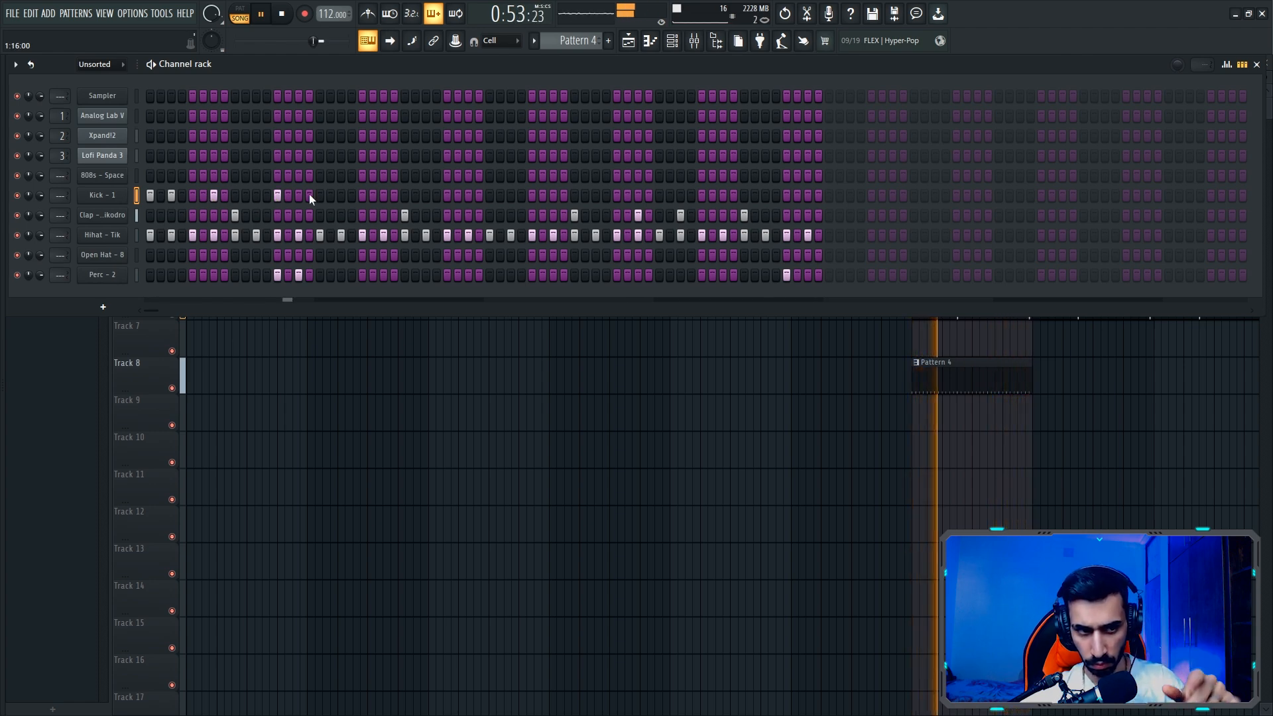
- Place the remaining Kick - 1 hits on steps 23, 33, 35, 39, 55 and 63
left_click(383, 196)
left_click(489, 195)
left_click(510, 196)
left_click(553, 196)
left_click(723, 195)
left_click(786, 195)
left_click(807, 196)
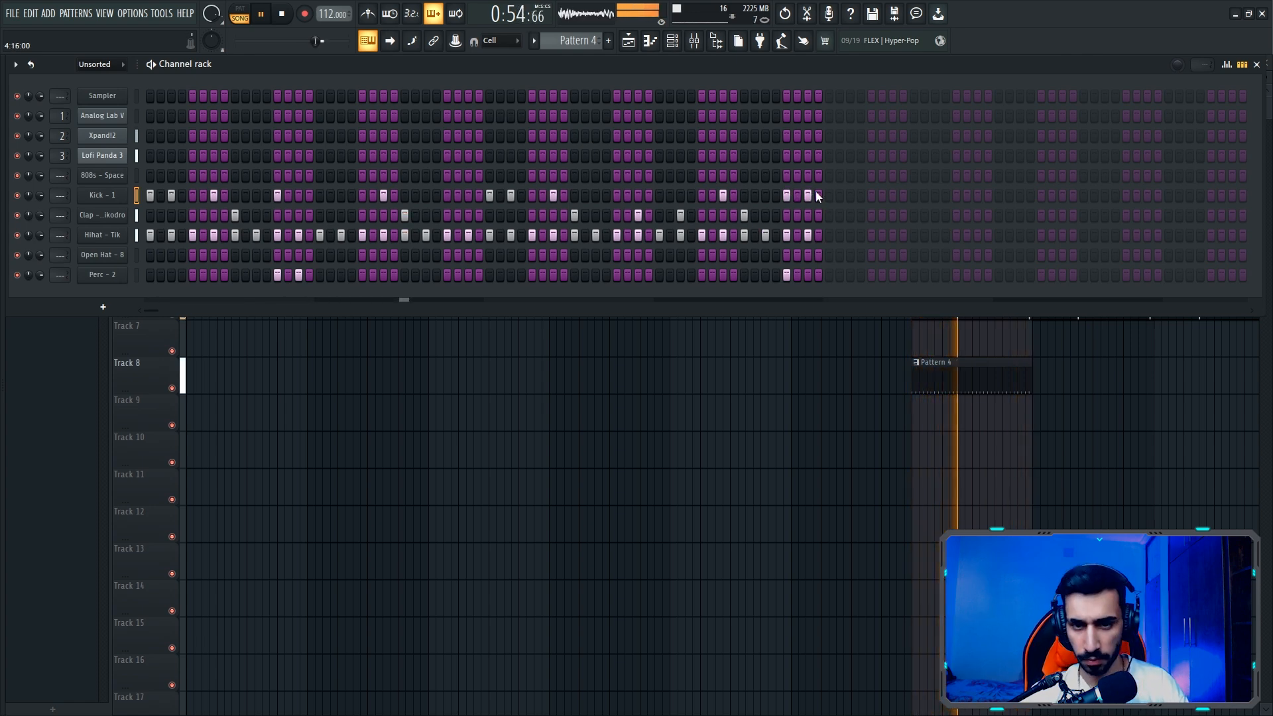
left_click(787, 195)
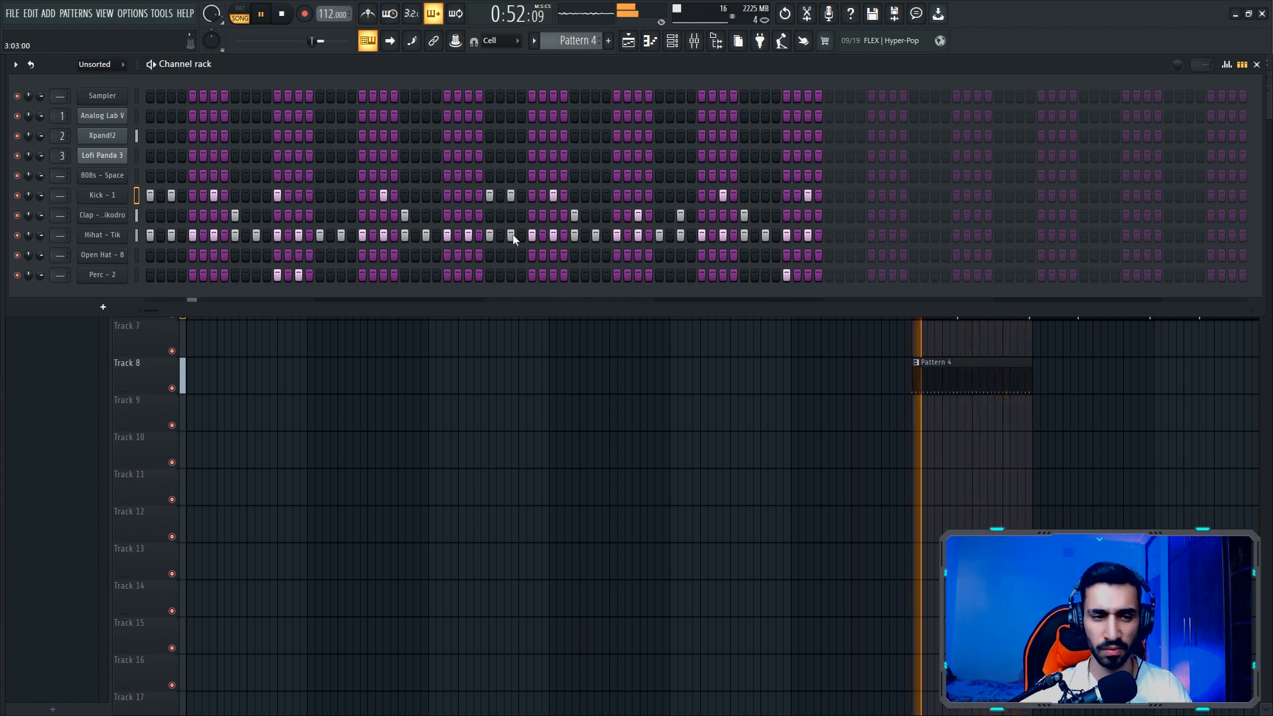
- Select the Open Hat channel and place a hit on step 33
left_click_drag(133, 217, 138, 252)
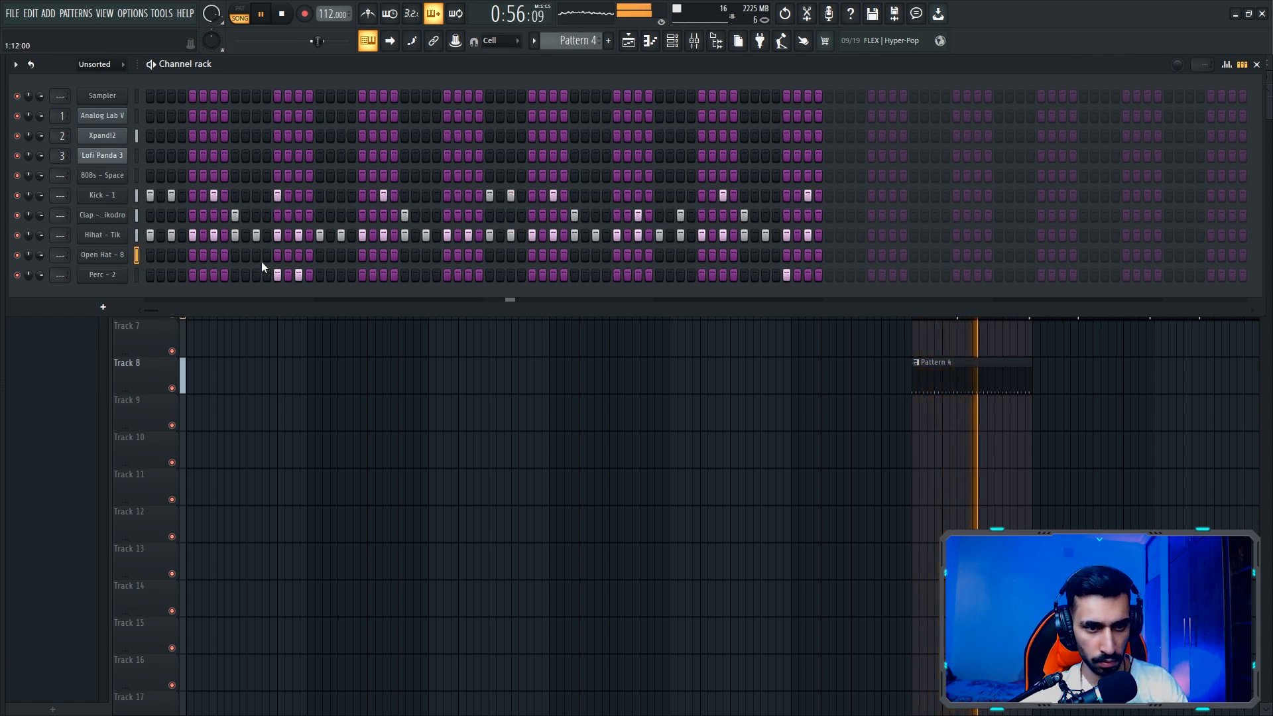
left_click(489, 255)
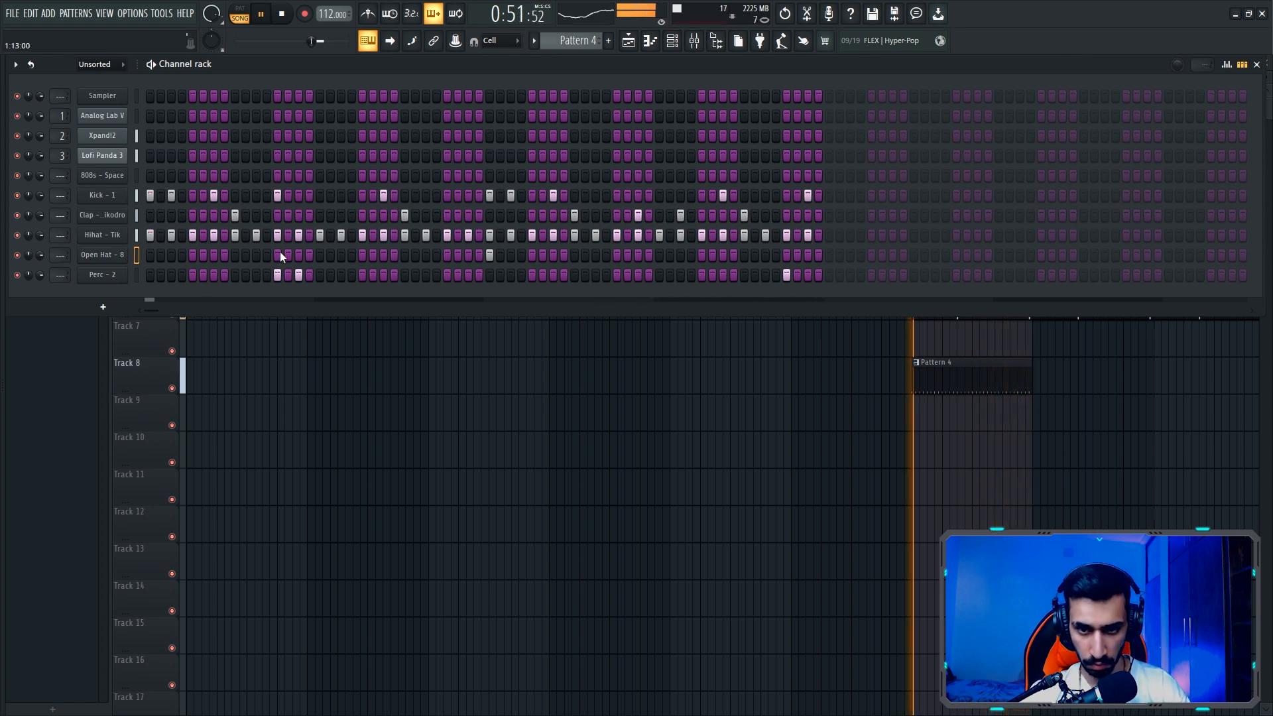
- Try an Open Hat hit on step 5 while auditioning the pattern, and undo it
key("space")
key("space")
key("space")
key("space")
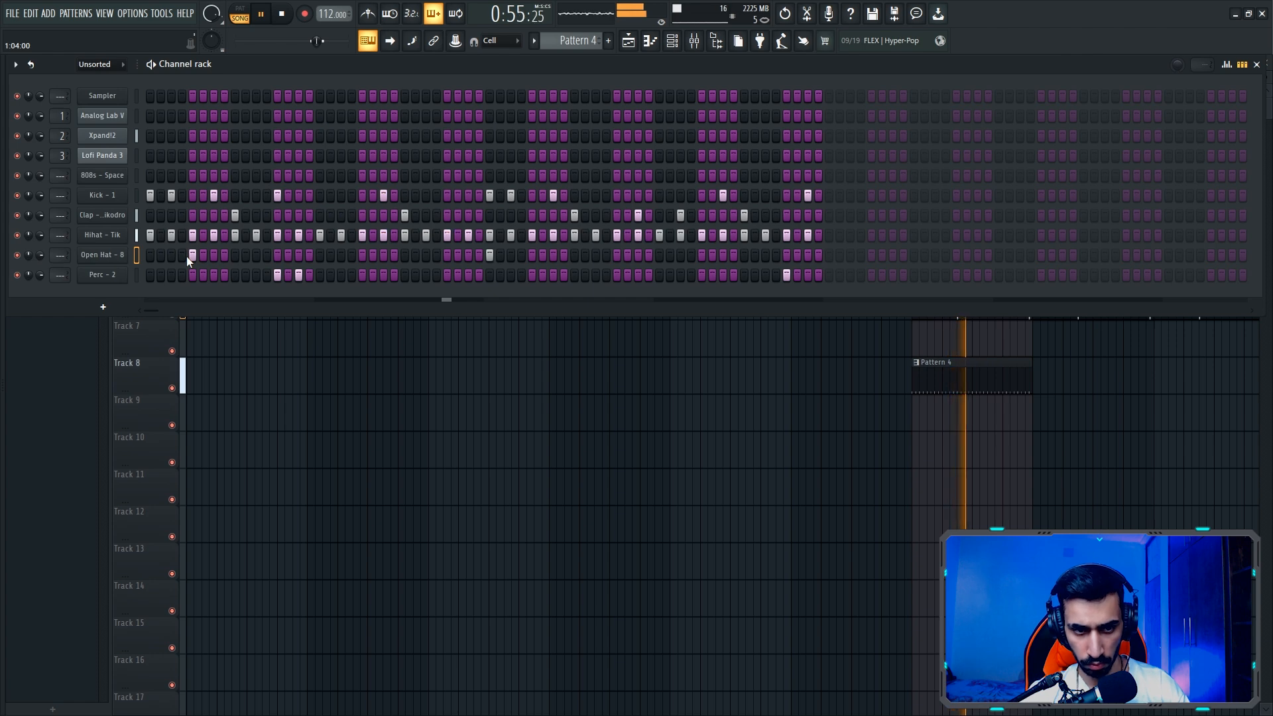
key("space")
key("ctrl+z")
key("space")
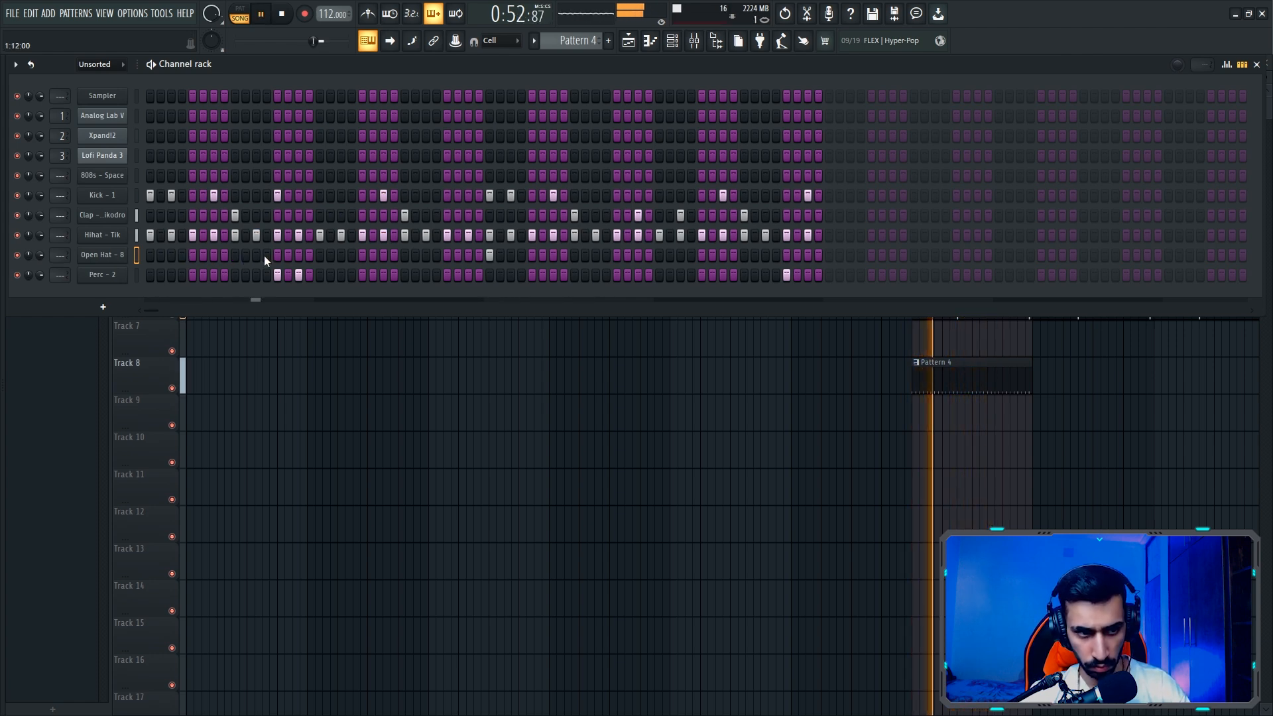
- Remove the Perc - 2 hits on steps 13 and 15, and place an Open Hat hit on step 13
key("space")
key("space")
left_click(277, 273)
left_click(297, 272)
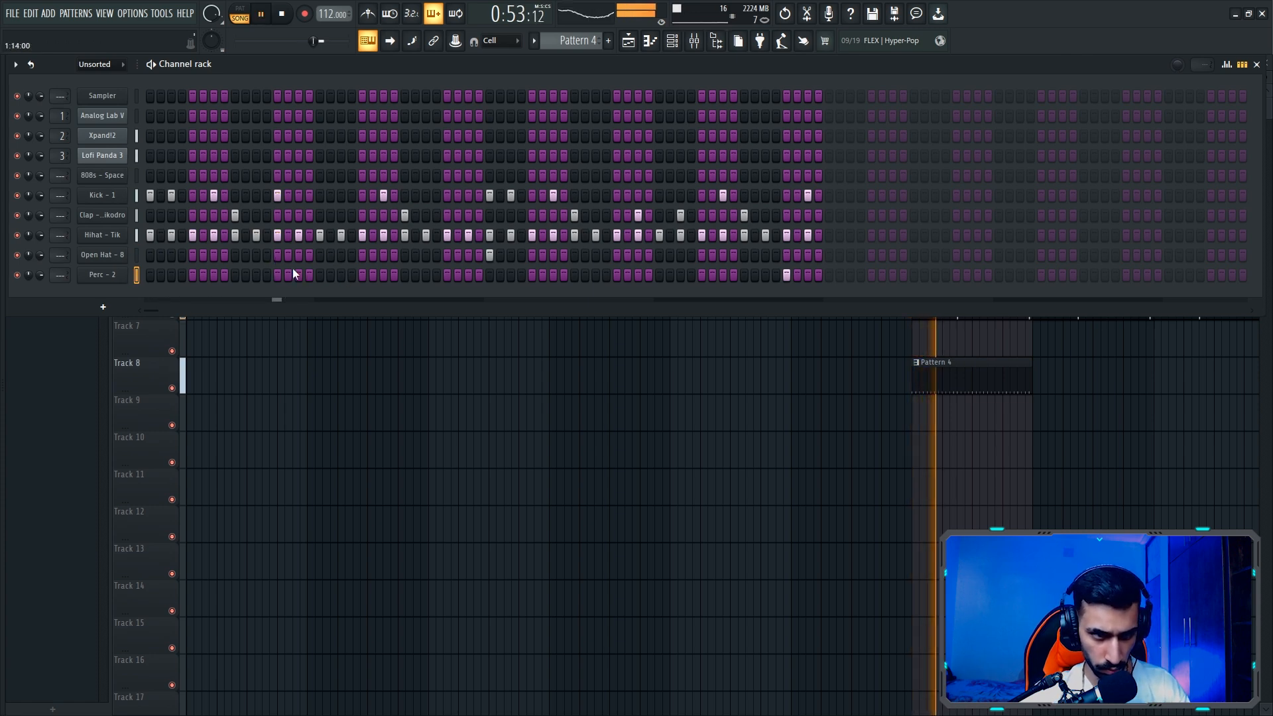
left_click(277, 254)
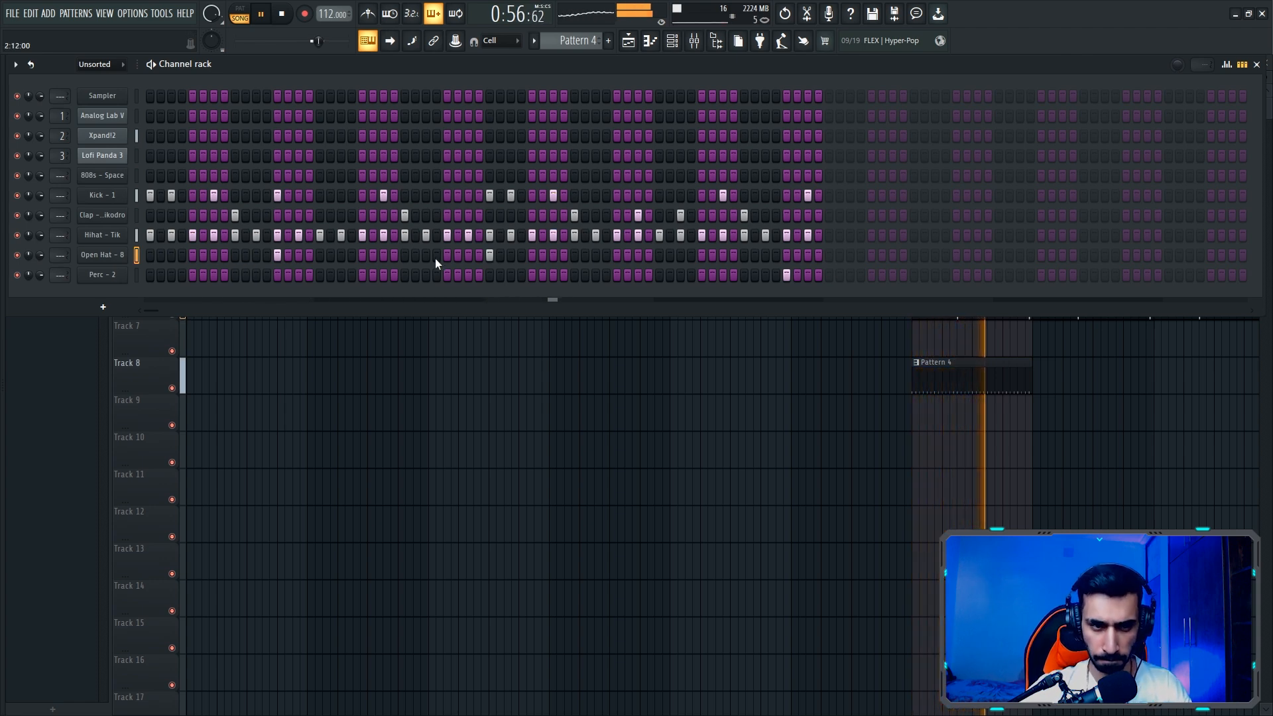
right_click(489, 255)
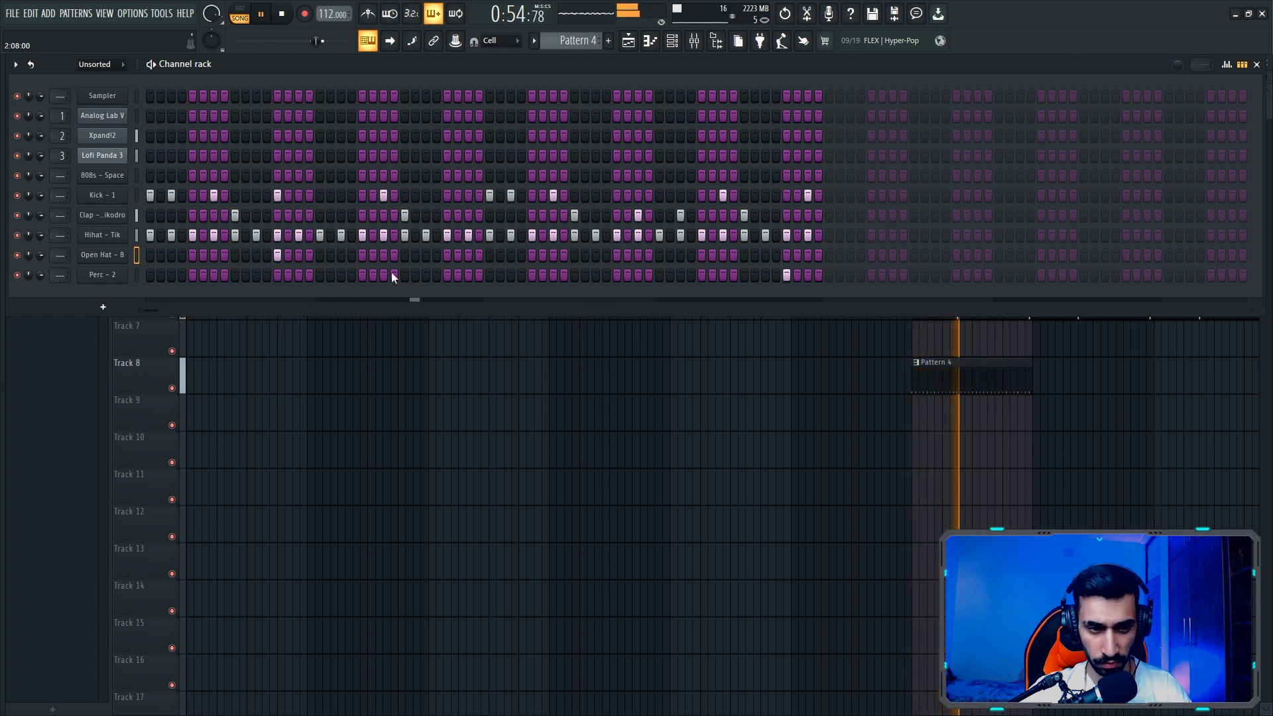
left_click(488, 255)
- In the Open Hat piano roll, lengthen the C5 note at 1:13 to two steps and chop it into four short hits
right_click(106, 256)
left_click(153, 255)
left_click(152, 266)
mouse_move(160, 266)
left_mouse_down()
mouse_move(188, 267)
mouse_move(165, 267)
left_mouse_up()
left_click(163, 268, "ctrl")
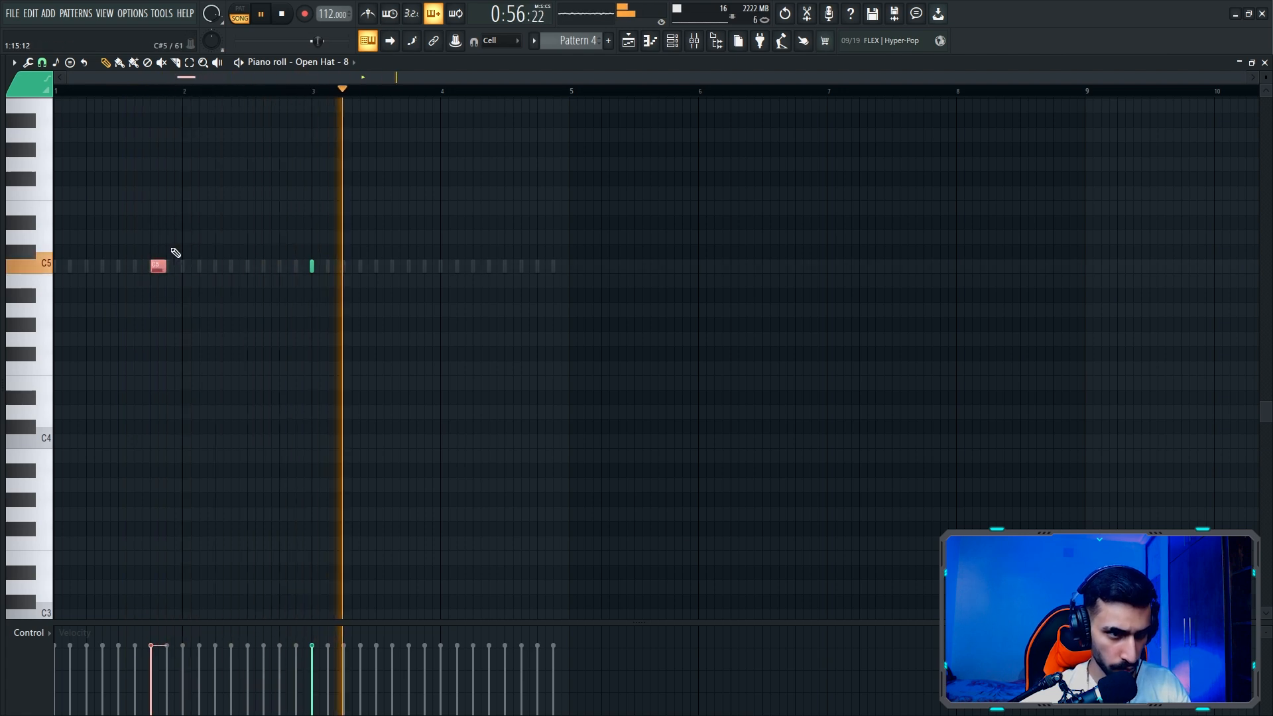
key("alt+u")
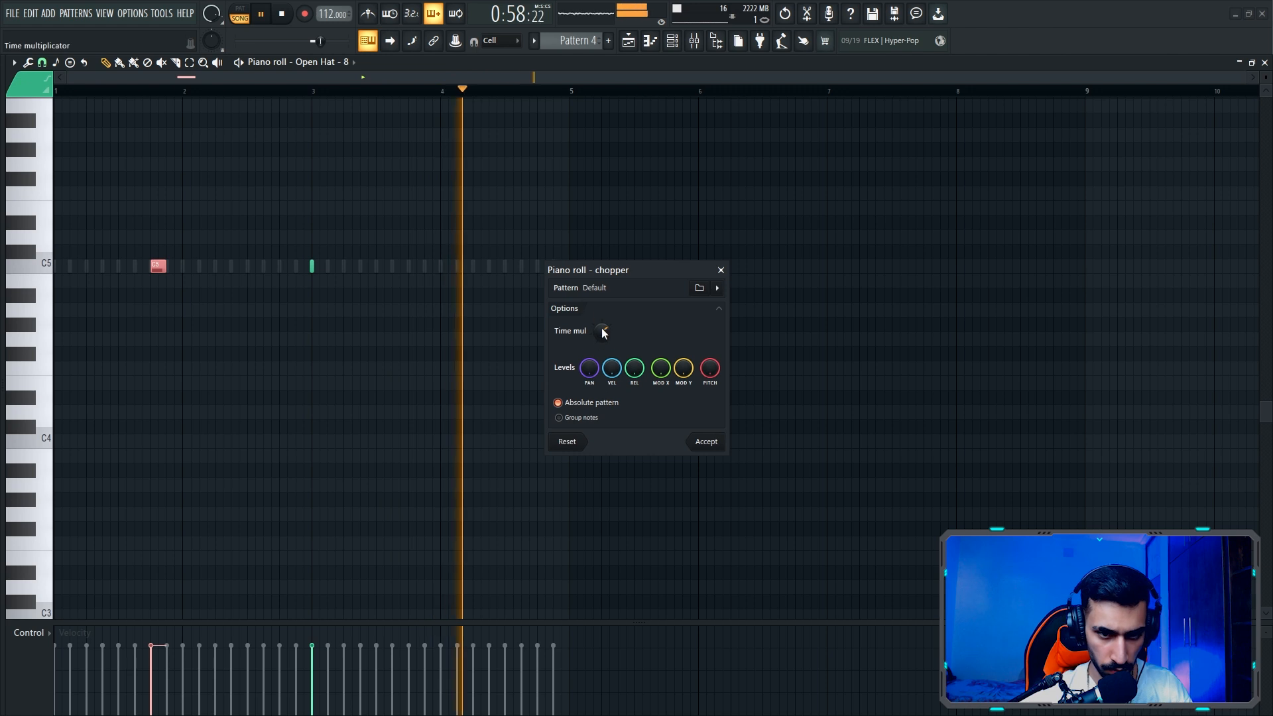
left_click_drag(599, 330, 602, 363)
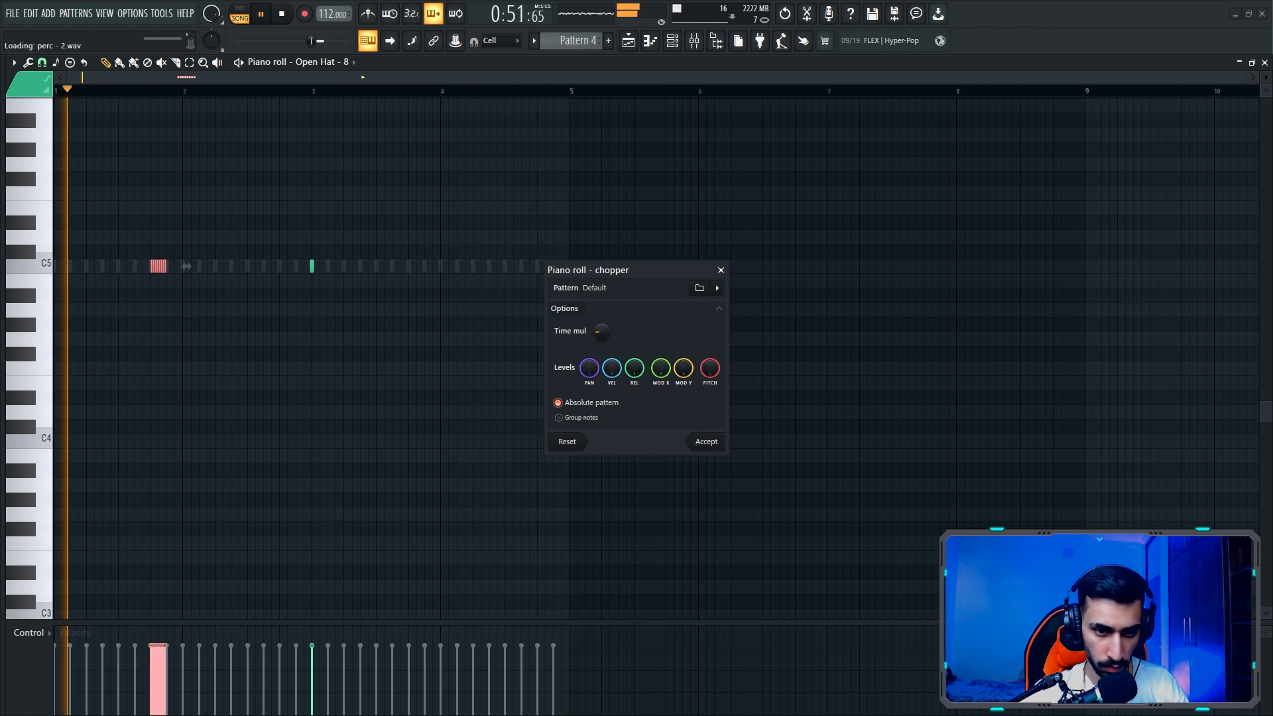
left_click(709, 440)
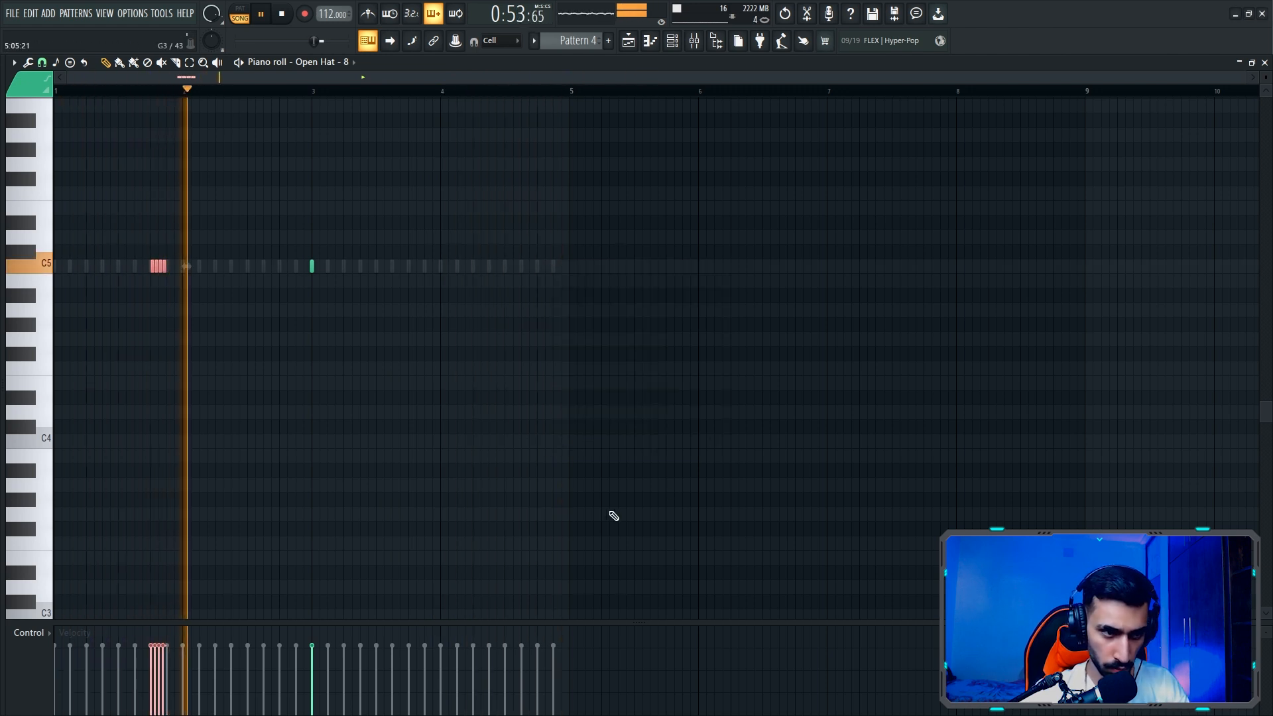
- Draw a two-step A3 note beneath the chopped open hats at 1:13 and turn it into a slide note
left_click_drag(141, 471, 151, 492)
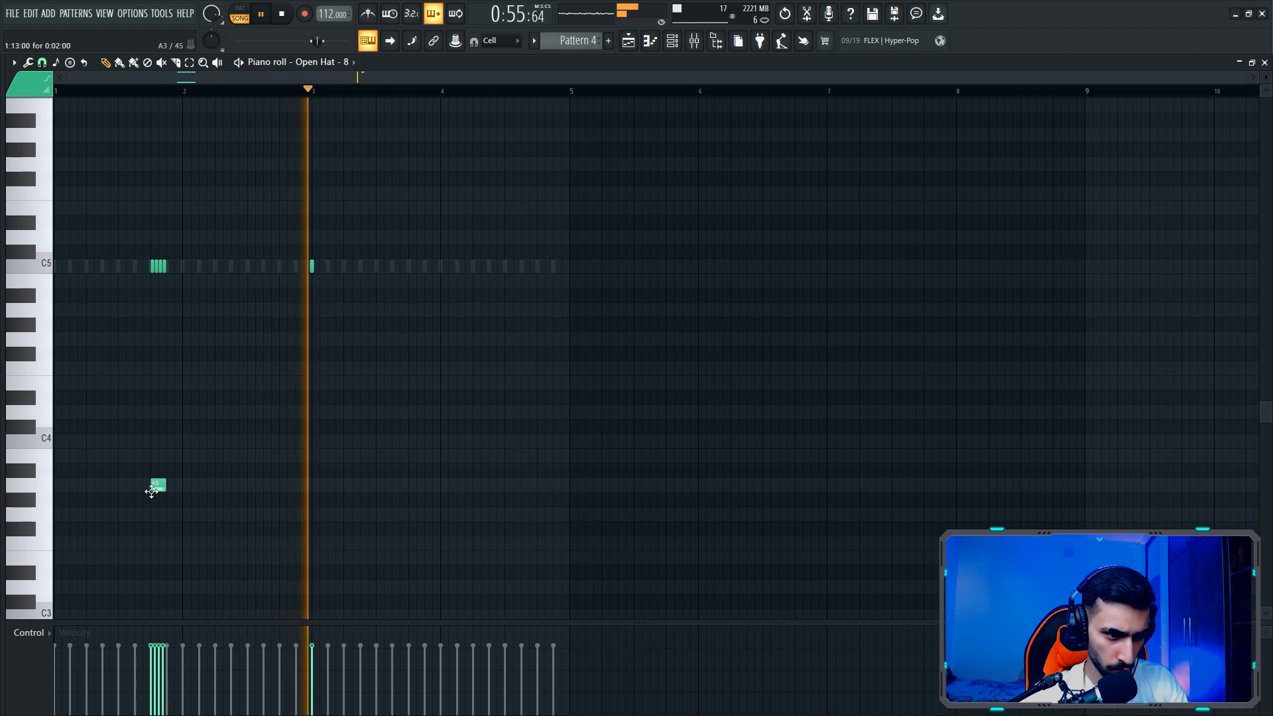
double_click(151, 491)
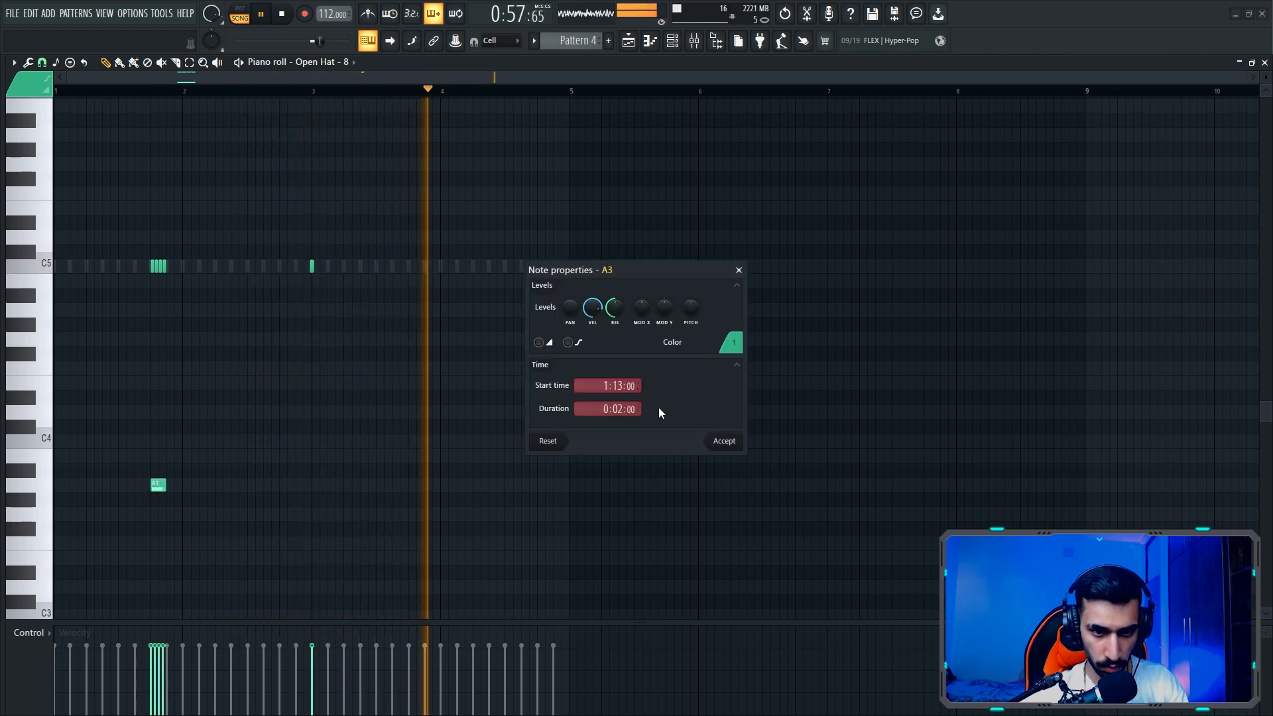
left_click(538, 342)
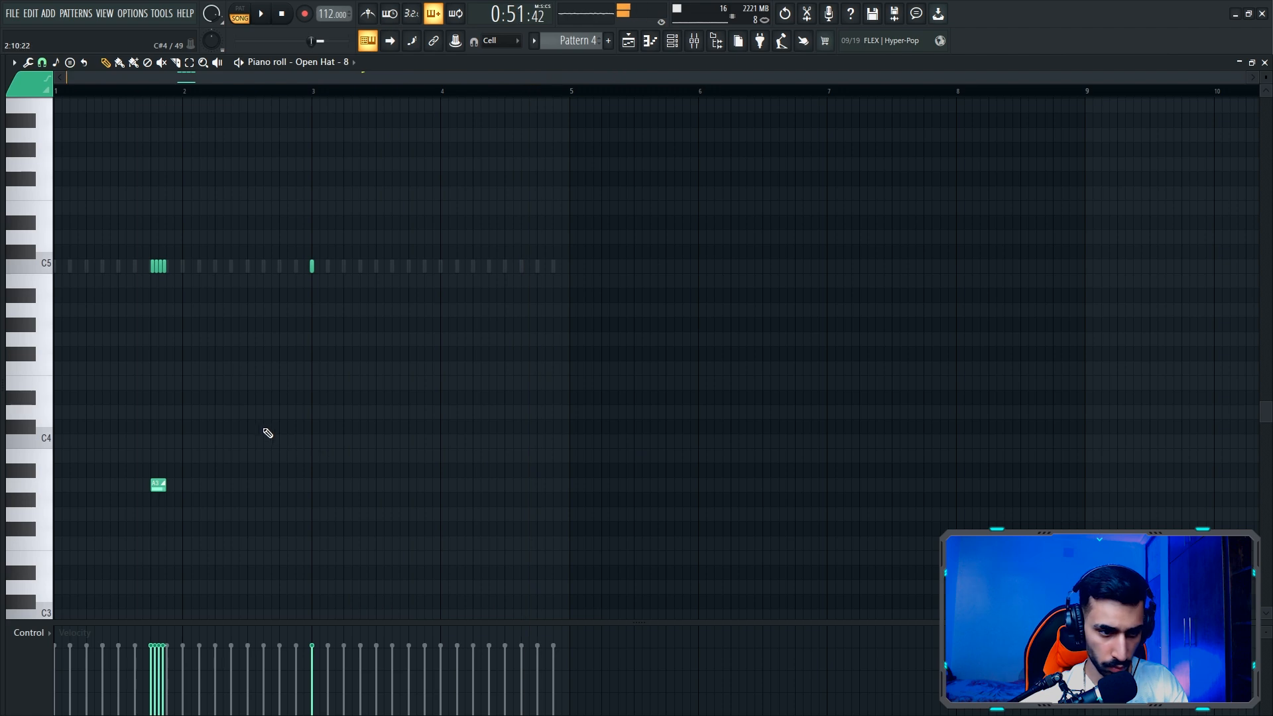
key("space")
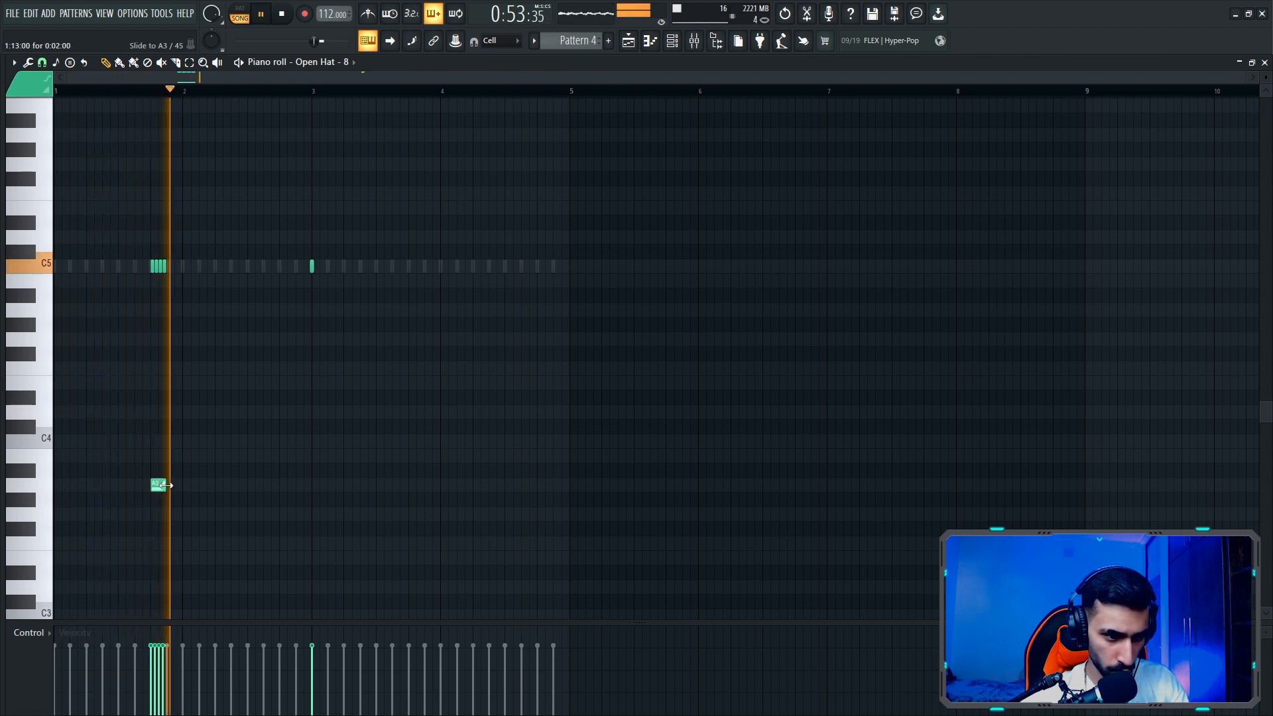
- Lower the slide note to G3 and give the four chopped open hats rising velocities
left_click_drag(158, 484, 153, 520)
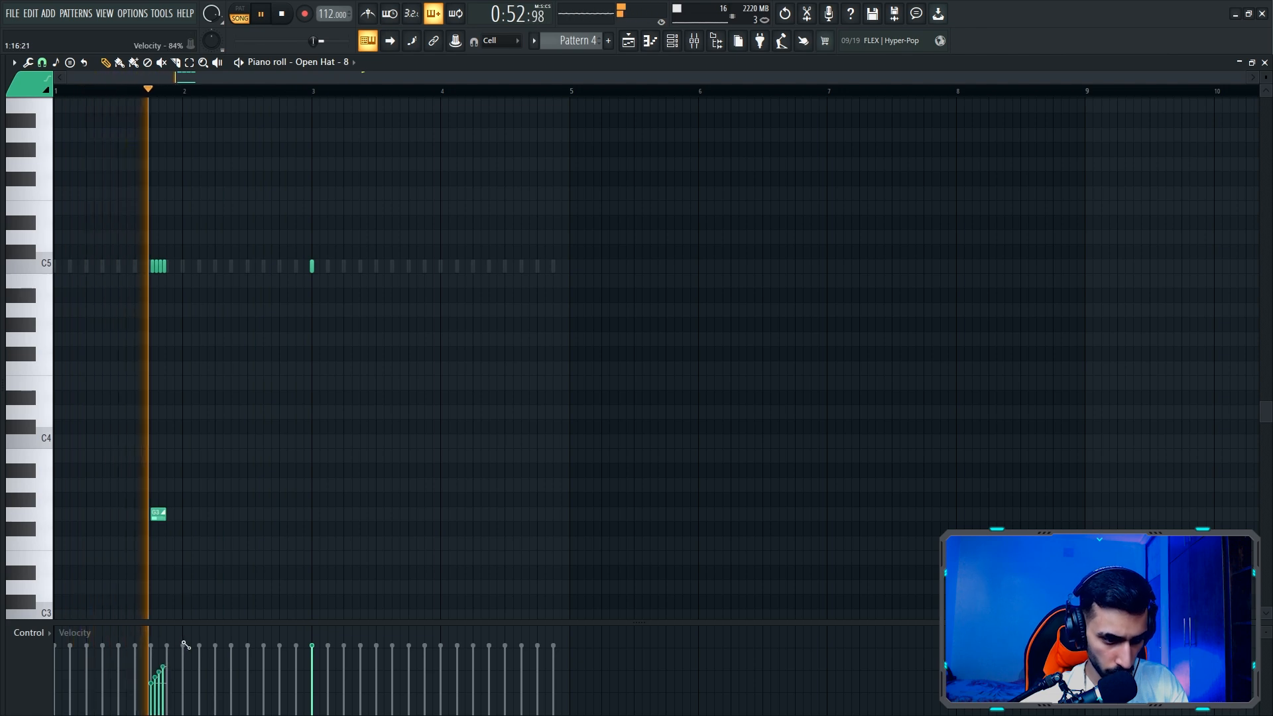
double_click(159, 514)
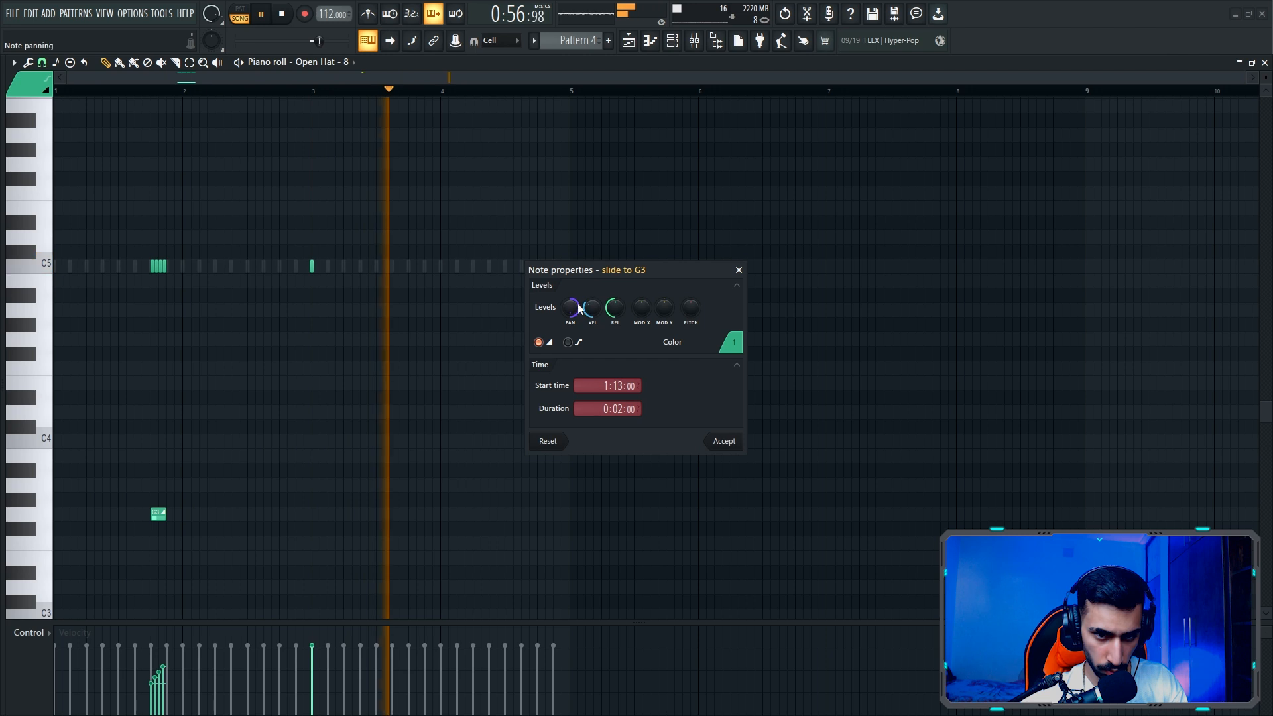
left_click(723, 441)
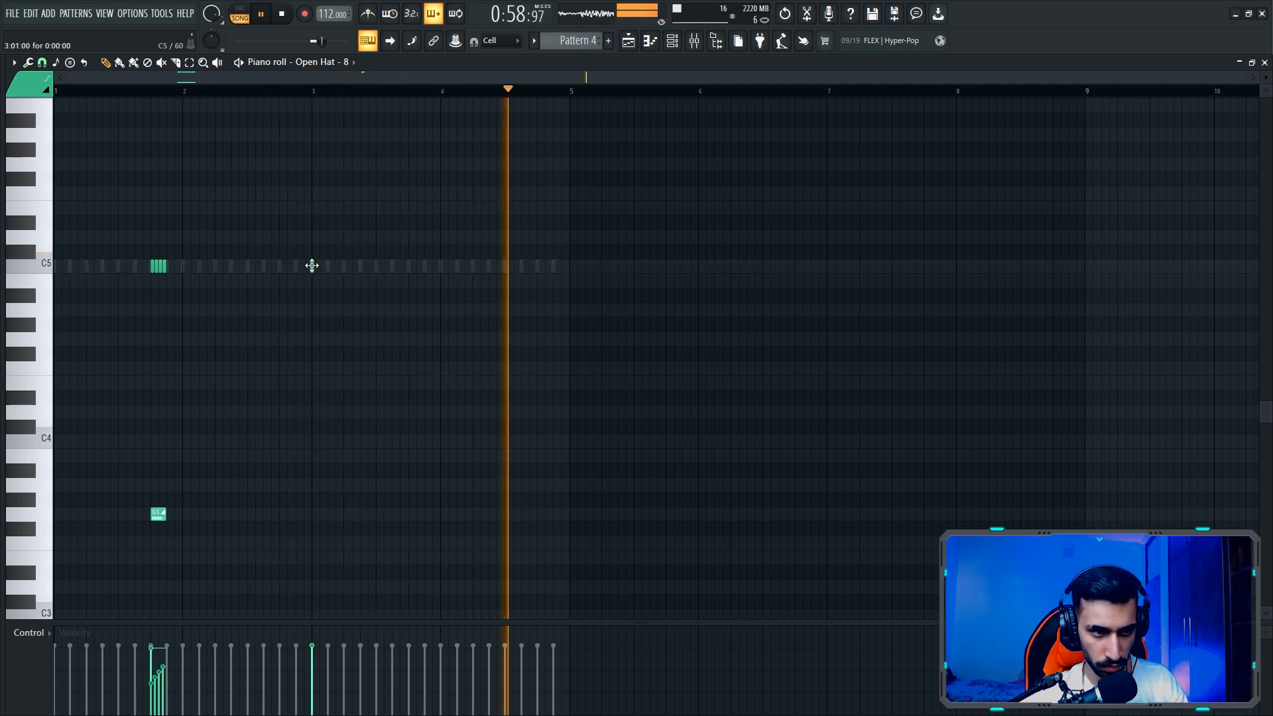
- Move the open hat hit at the start of bar 3 to 3:13 and add another C5 hit at 4:13
left_click_drag(312, 265, 411, 267)
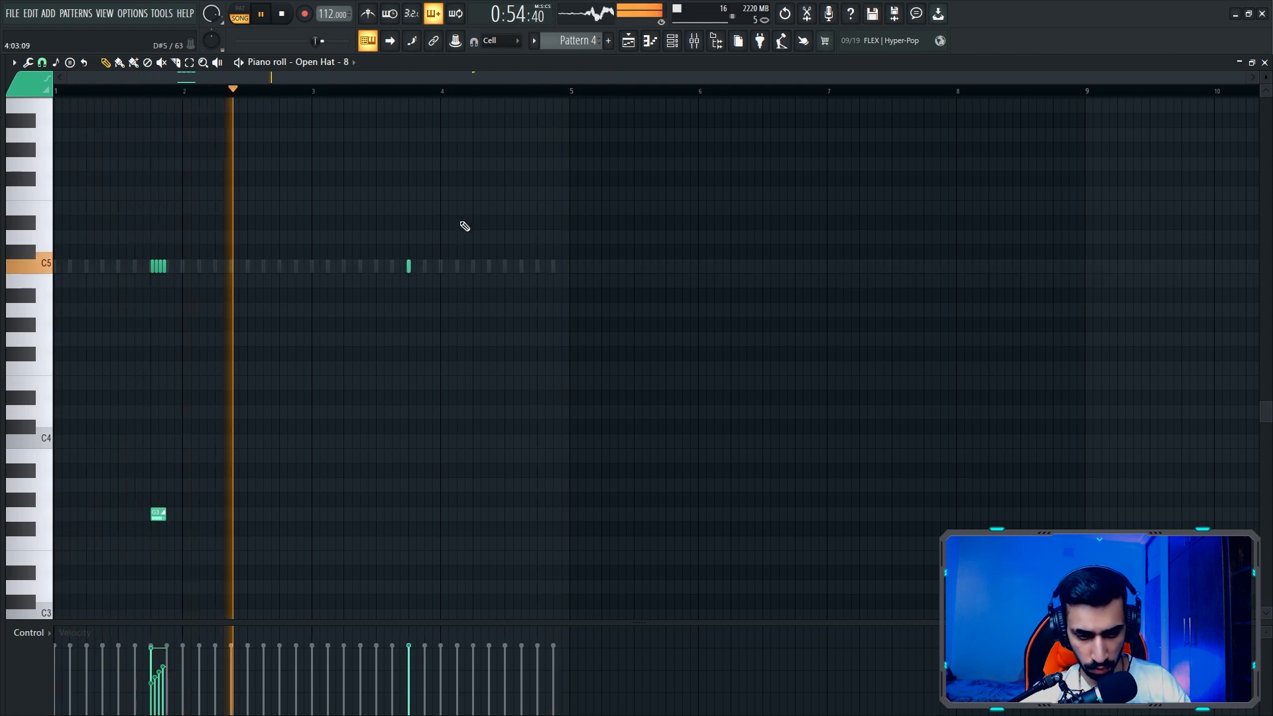
left_click(537, 266)
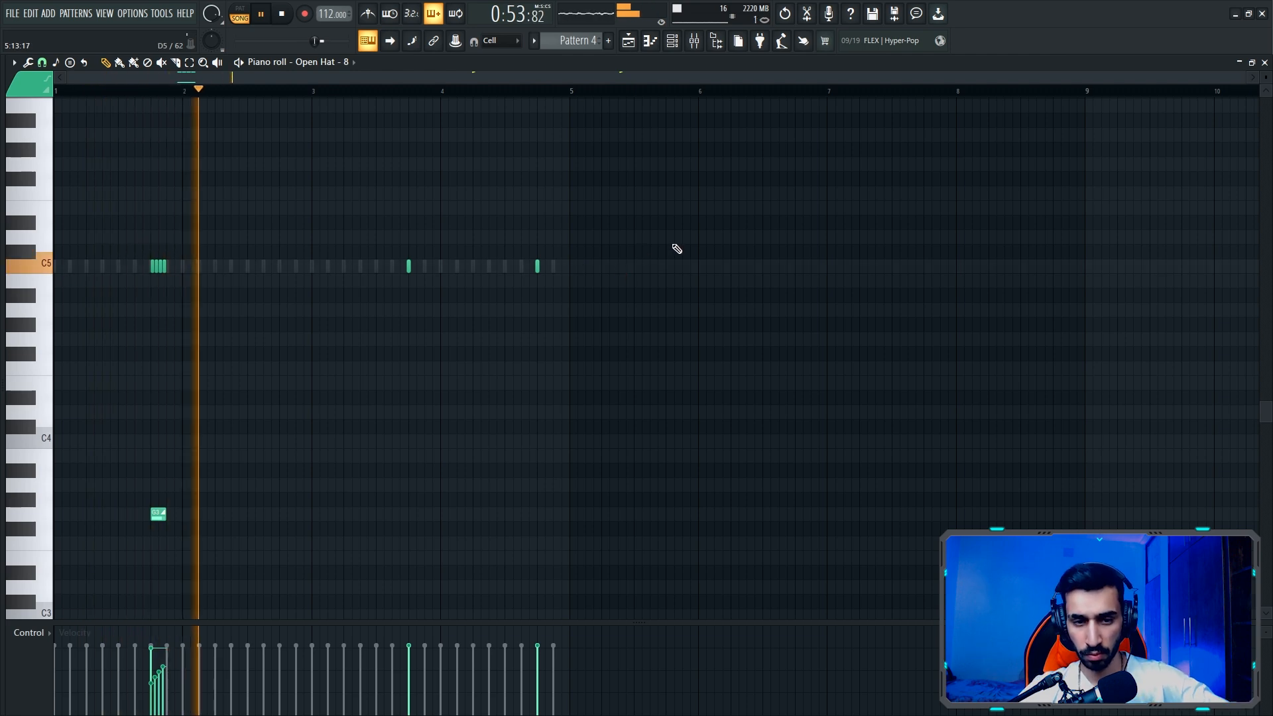
- Lower the velocity ramp of the four chopped open hats, and raise the slide note to A#3 and the 4:13 hit to D5
left_click_drag(186, 265, 126, 350, "ctrl")
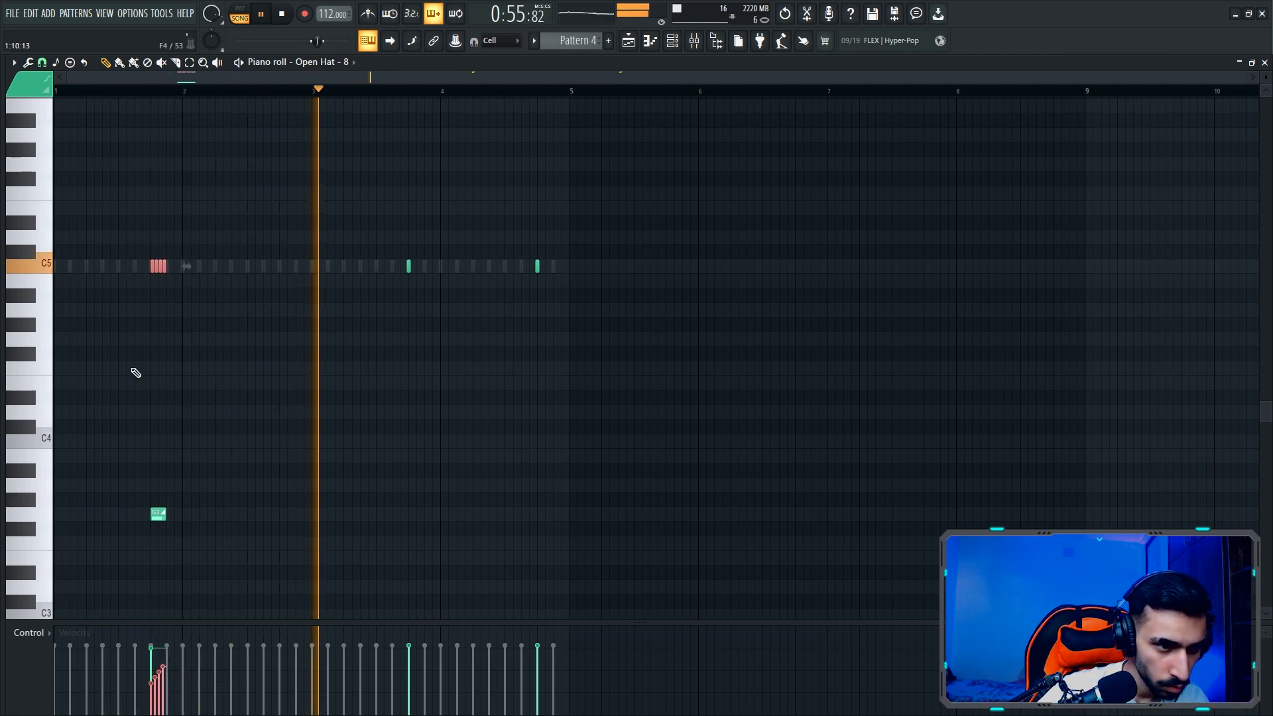
mouse_move(153, 702)
left_mouse_down()
mouse_move(199, 665)
mouse_move(176, 671)
left_mouse_up()
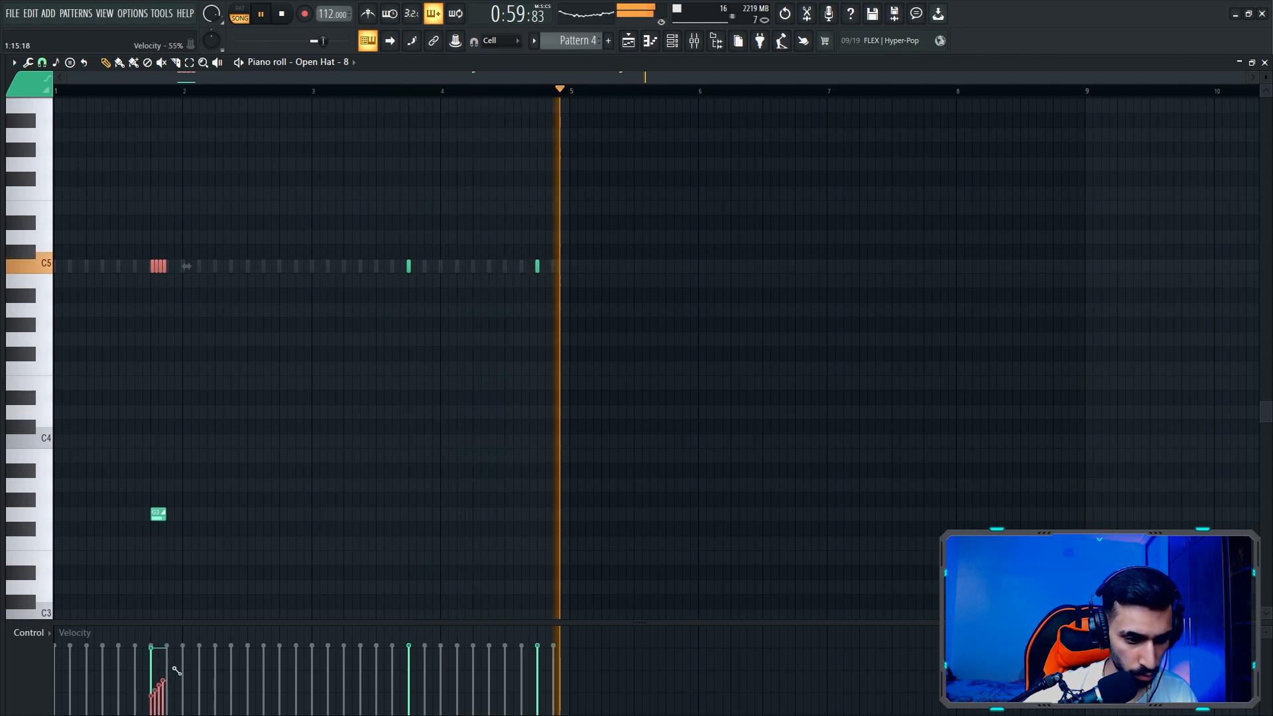
left_click_drag(157, 513, 157, 464)
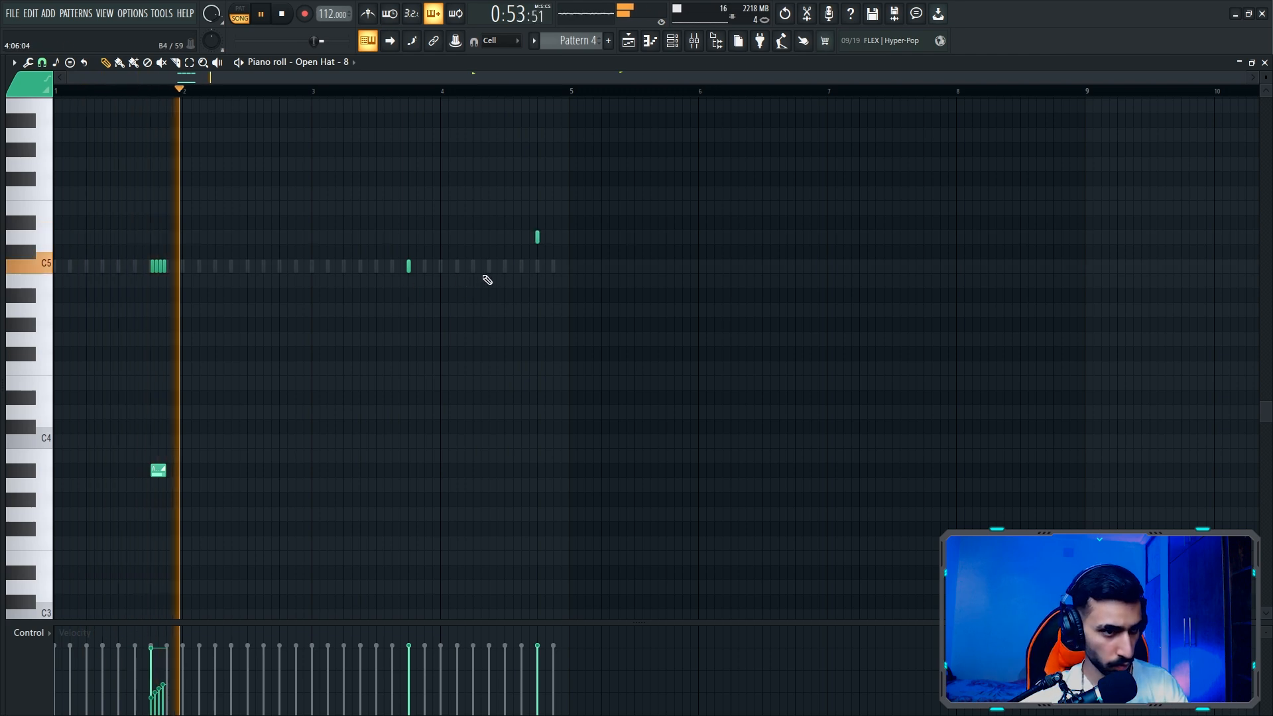
key("space")
left_click(1264, 62)
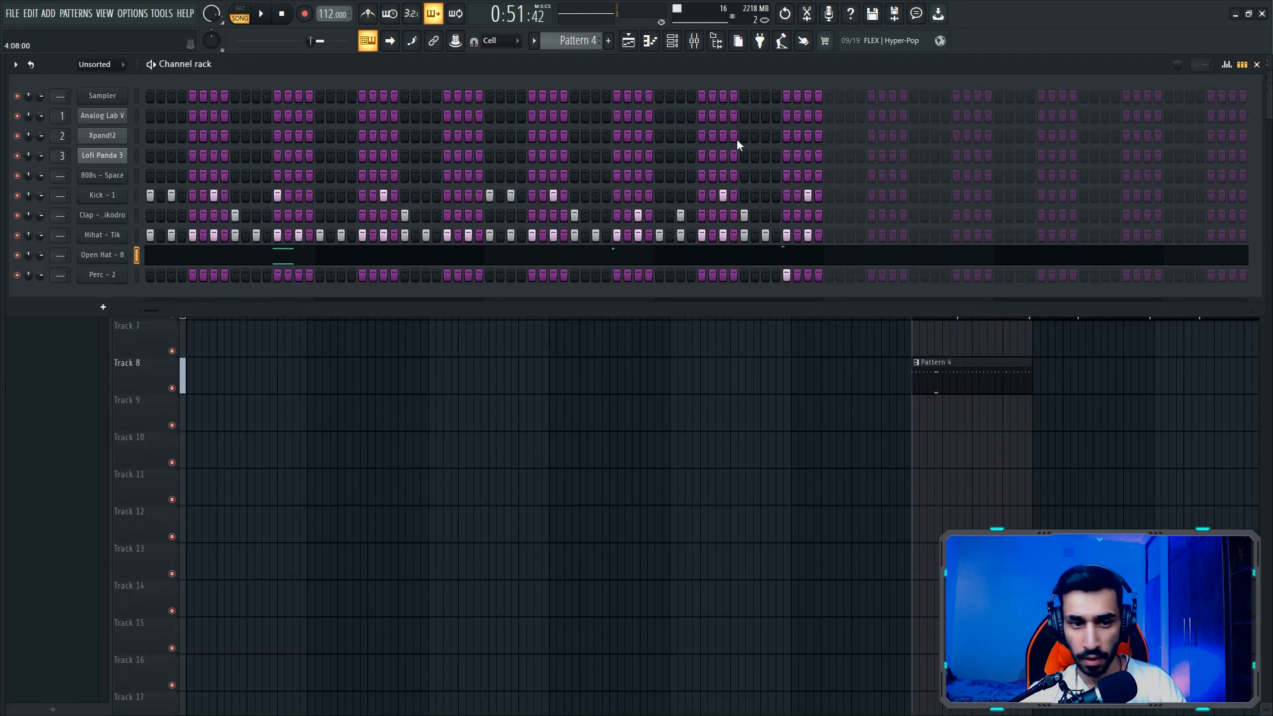
- In the Hihat piano roll, lengthen the C5 note at 1:03 and chop it into a fast roll with lowered, rising velocities
right_click(103, 236)
left_click(184, 235)
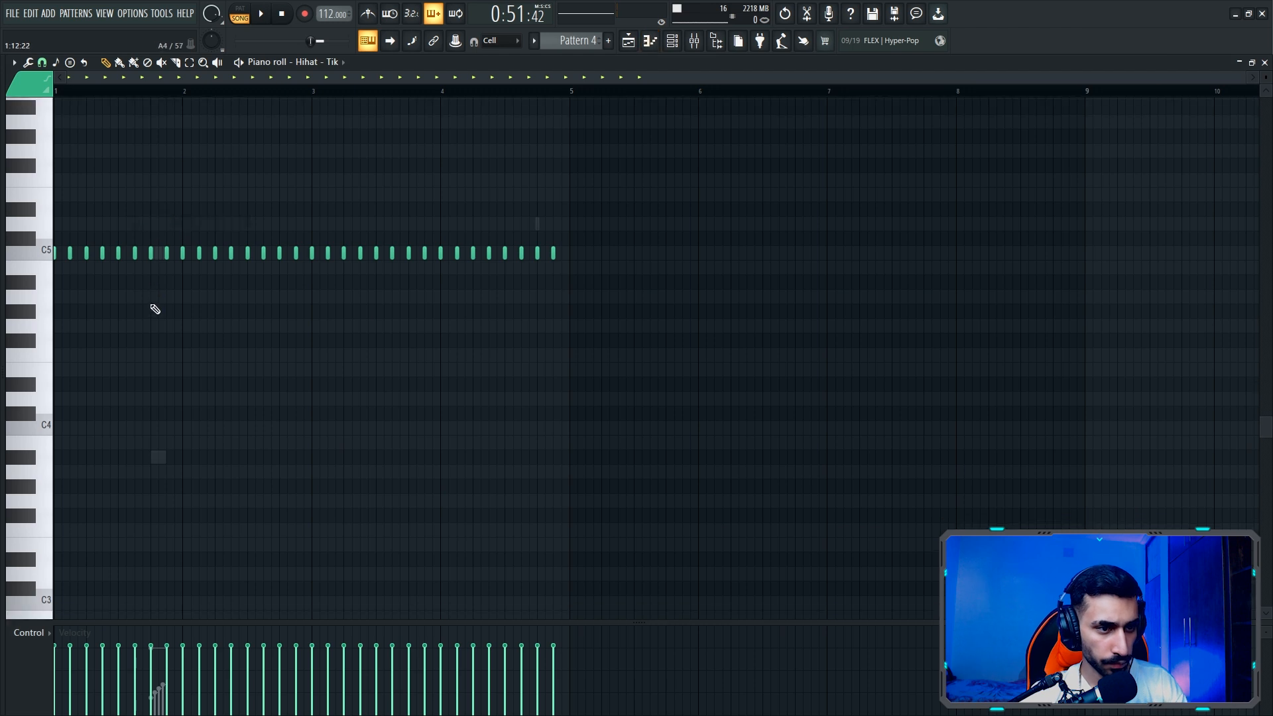
scroll(662, 173, "up", 3)
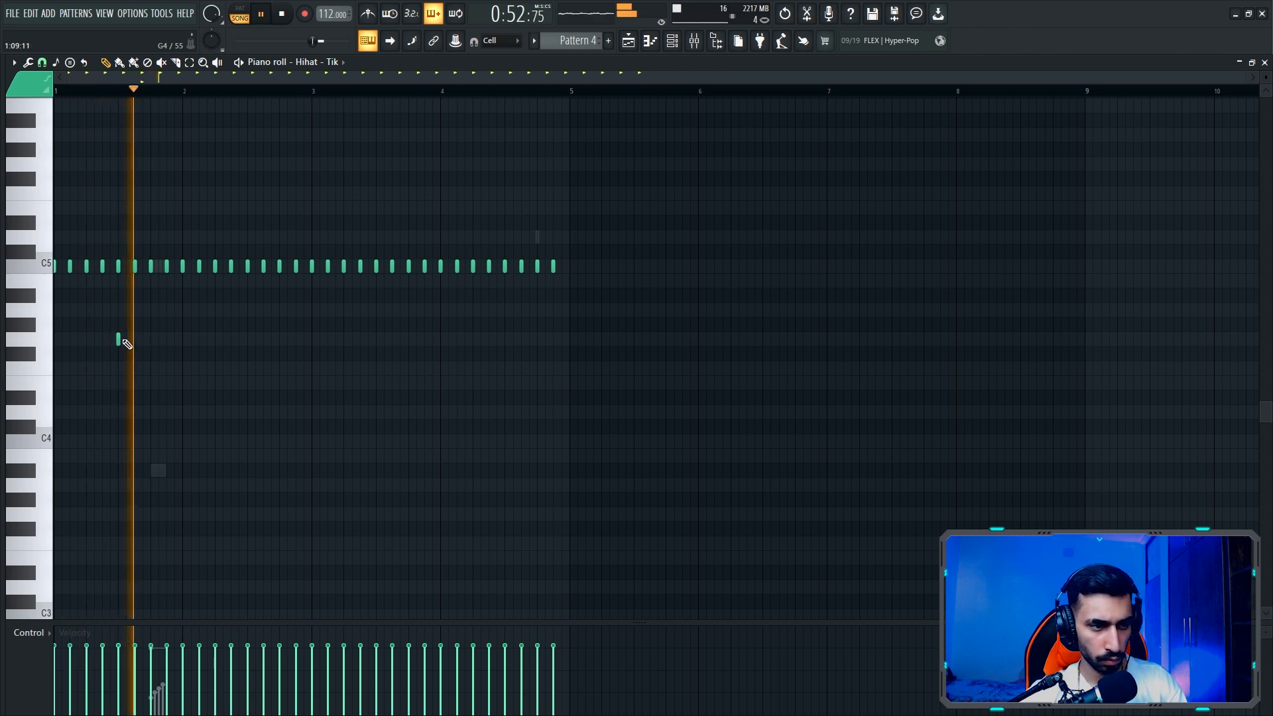
left_click(208, 339)
key("space")
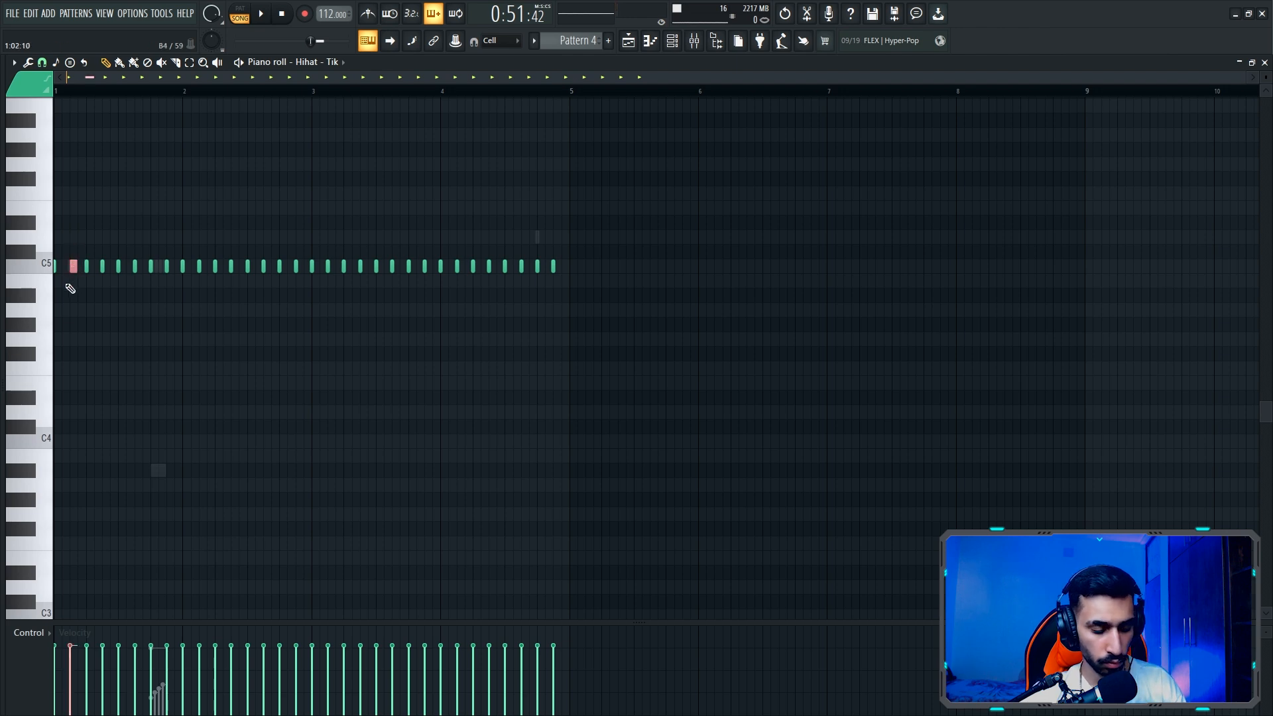
key("alt+u")
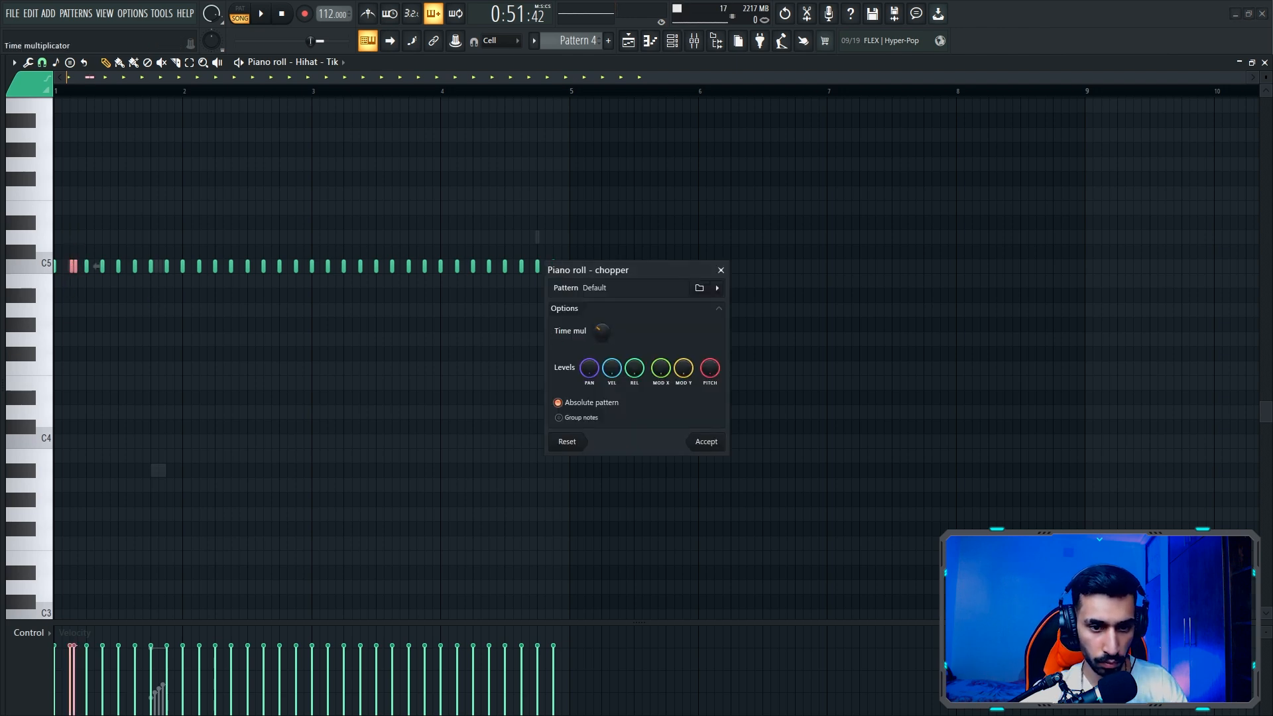
left_click(698, 442)
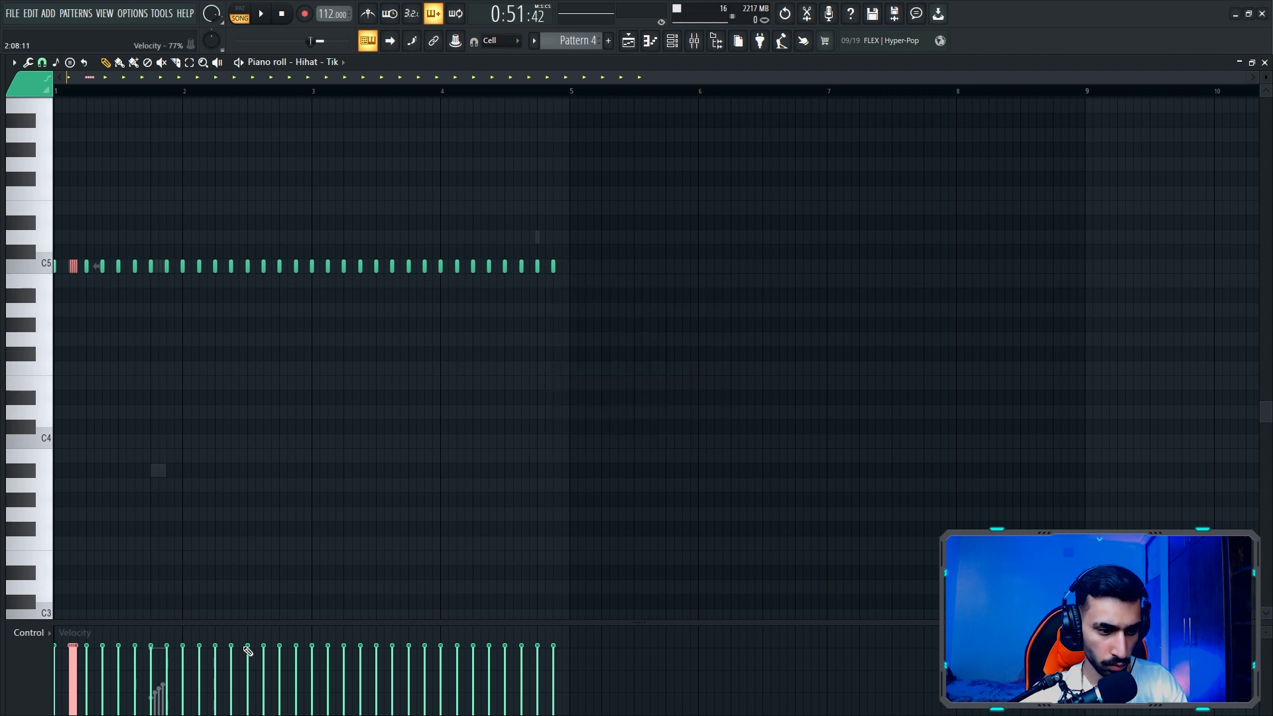
key("space")
- Add low F4 hihat notes at 1:12 and 2:03, auditioning the pattern between placements
left_click(319, 373, "ctrl")
key("space")
left_click(146, 369)
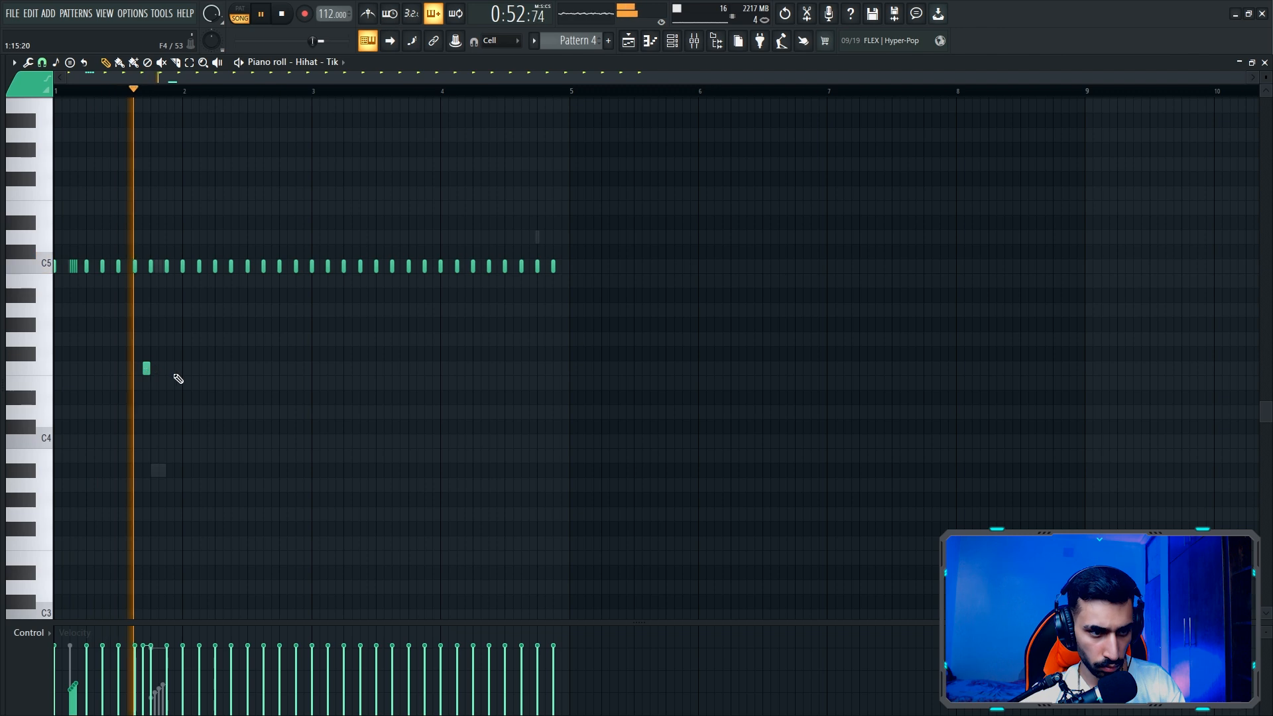
key("space")
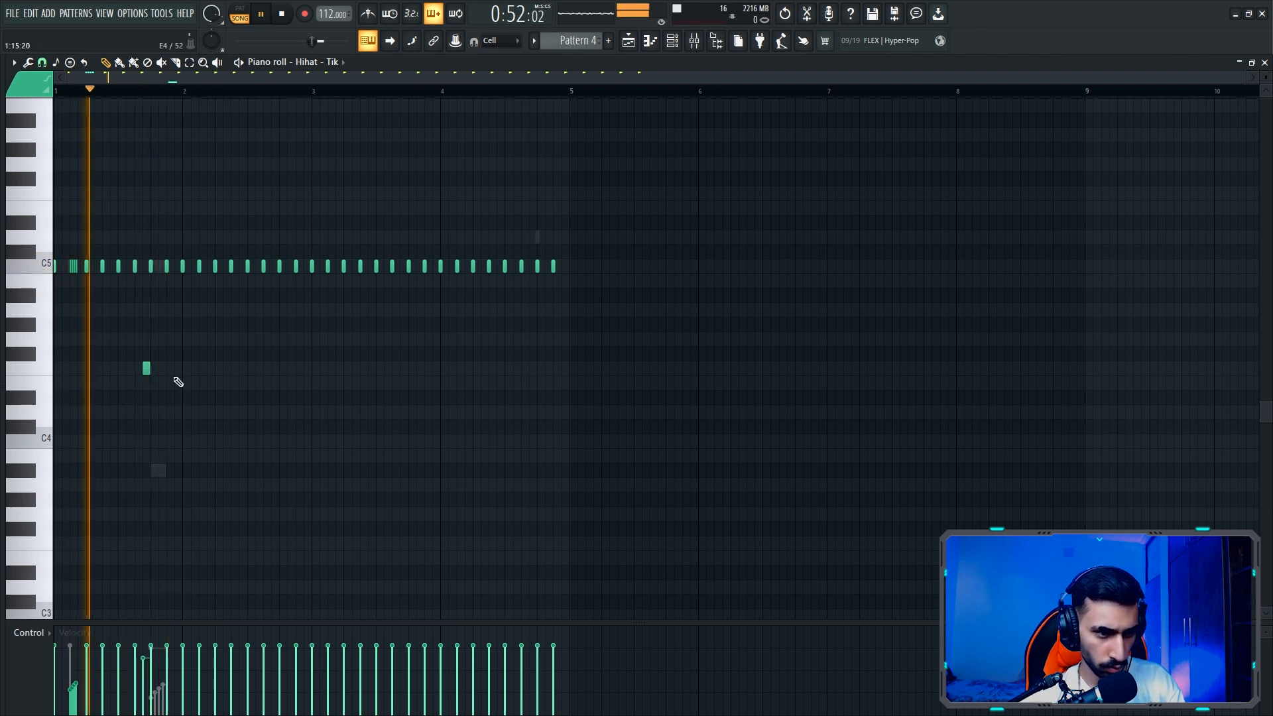
left_click(203, 369)
- Chop the A4 hihat note at 2:08 into three short notes descending through A4, G#4 and F#4
key("space")
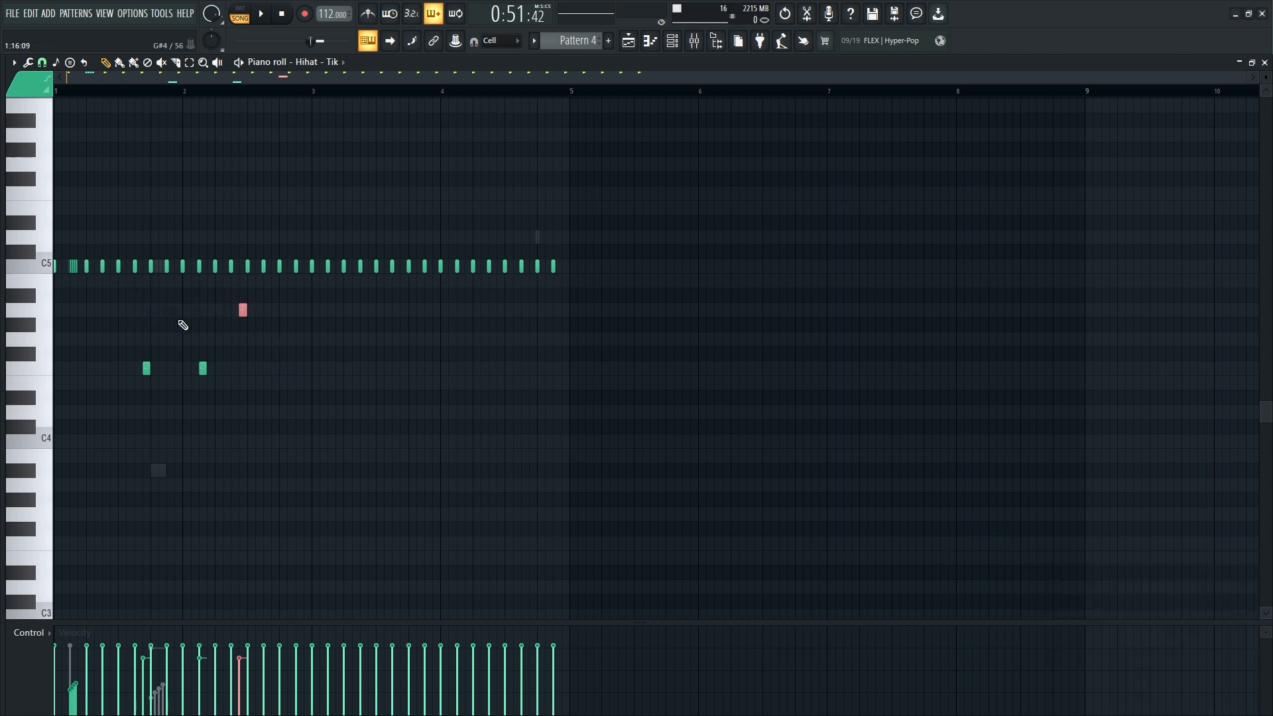
key("alt+u")
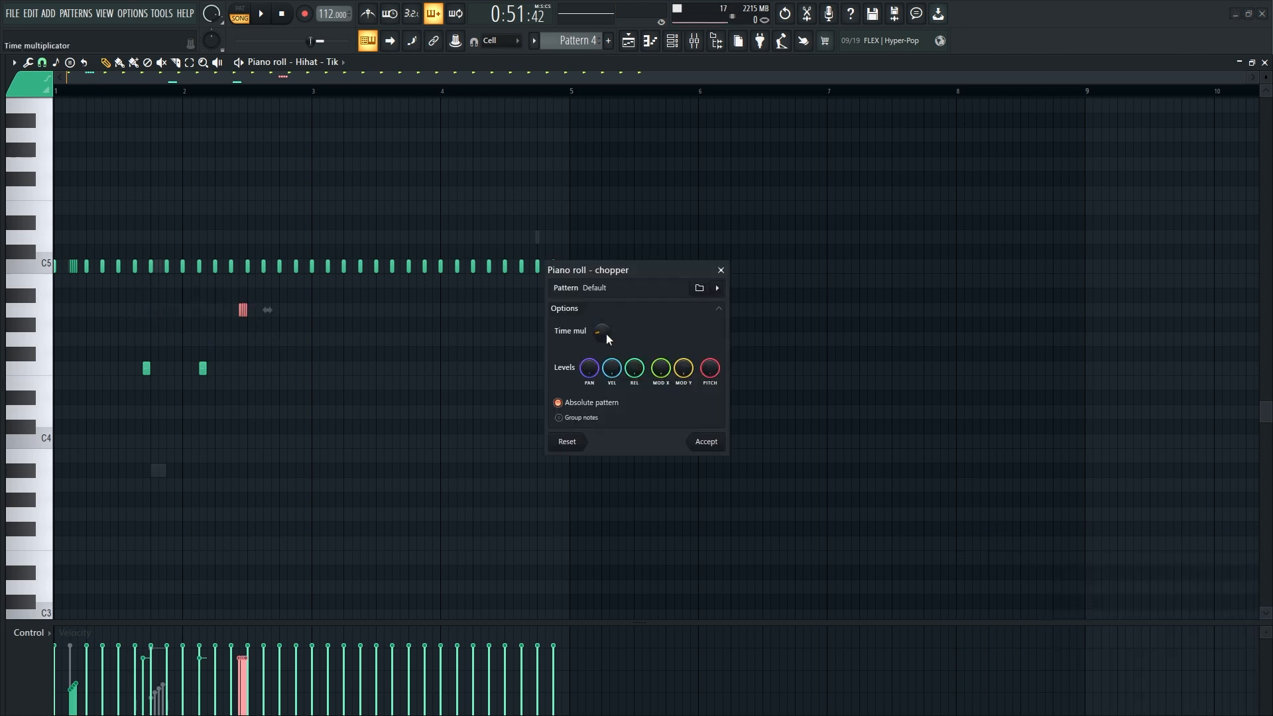
left_click(710, 442)
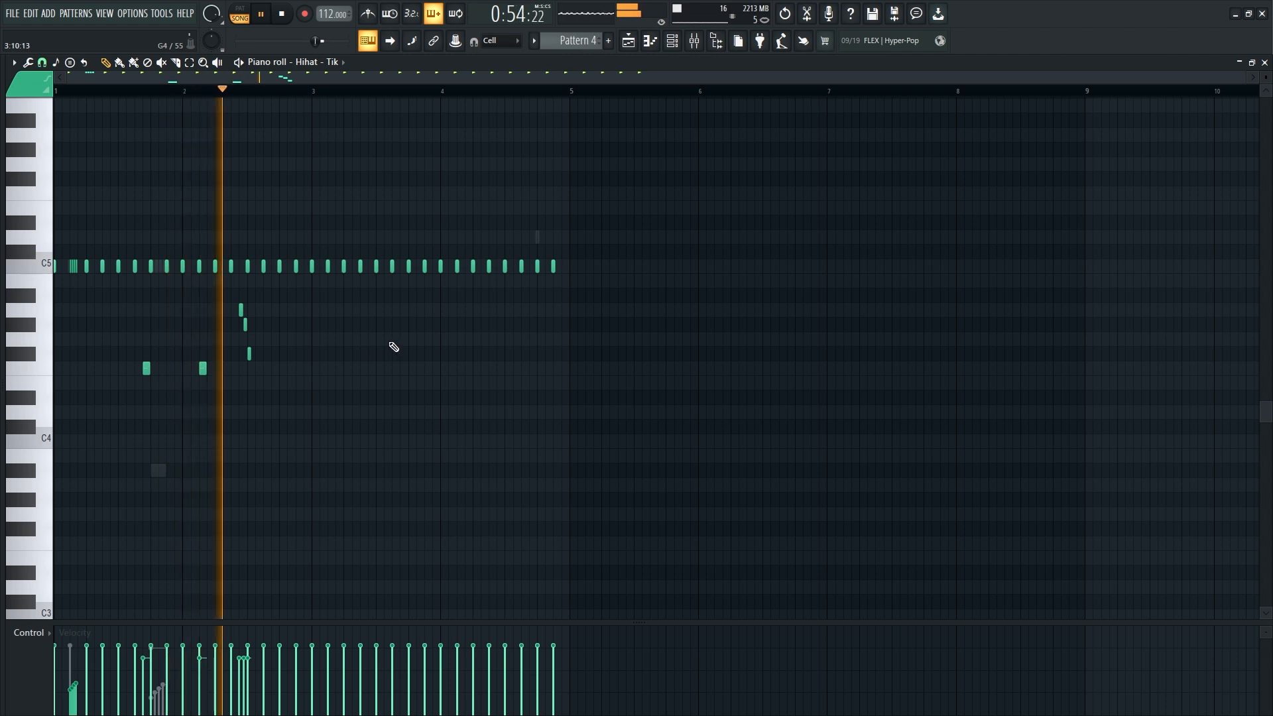
- Add short A4 hihat notes at 3:01, 3:06 and 3:09, and on the first four steps of bar 4
left_click(313, 310)
left_click(354, 309)
left_click(374, 310)
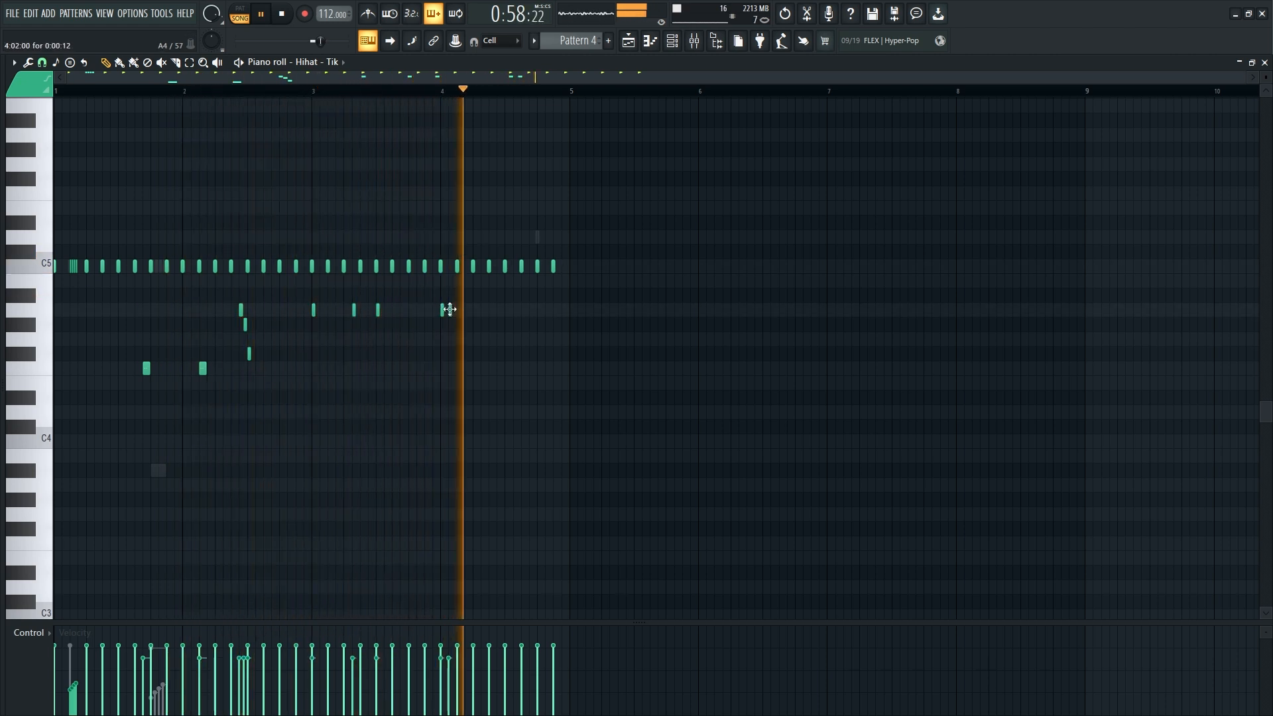
left_click(460, 309)
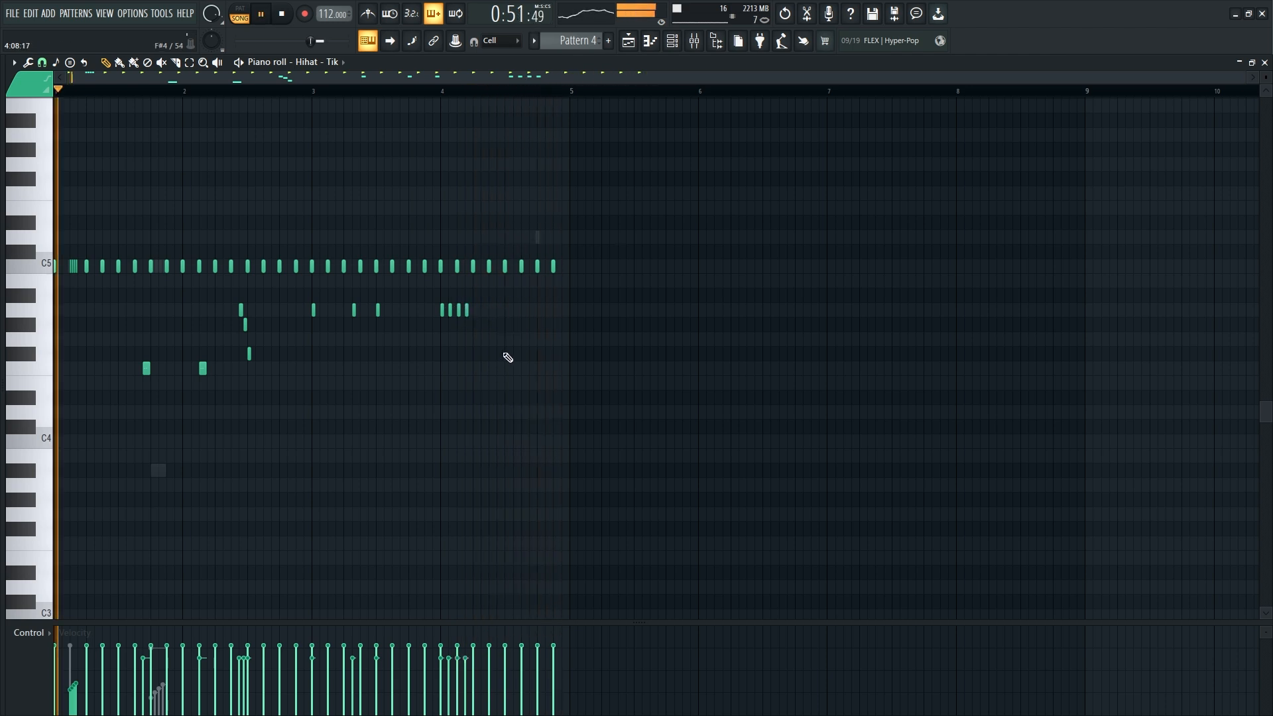
- Lower the velocities of the second and fourth A4 hihat notes at the start of bar 4
left_click_drag(484, 299, 425, 334)
left_click_drag(449, 659, 450, 680)
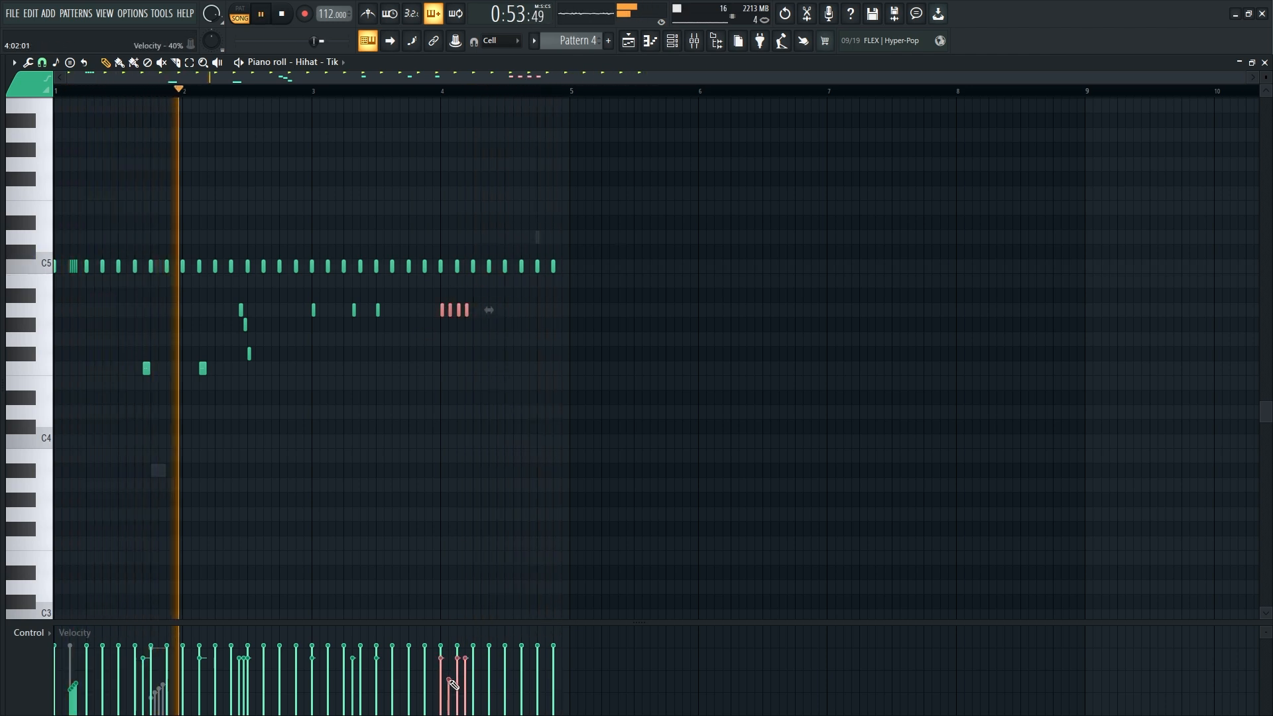
left_click(515, 470, "ctrl")
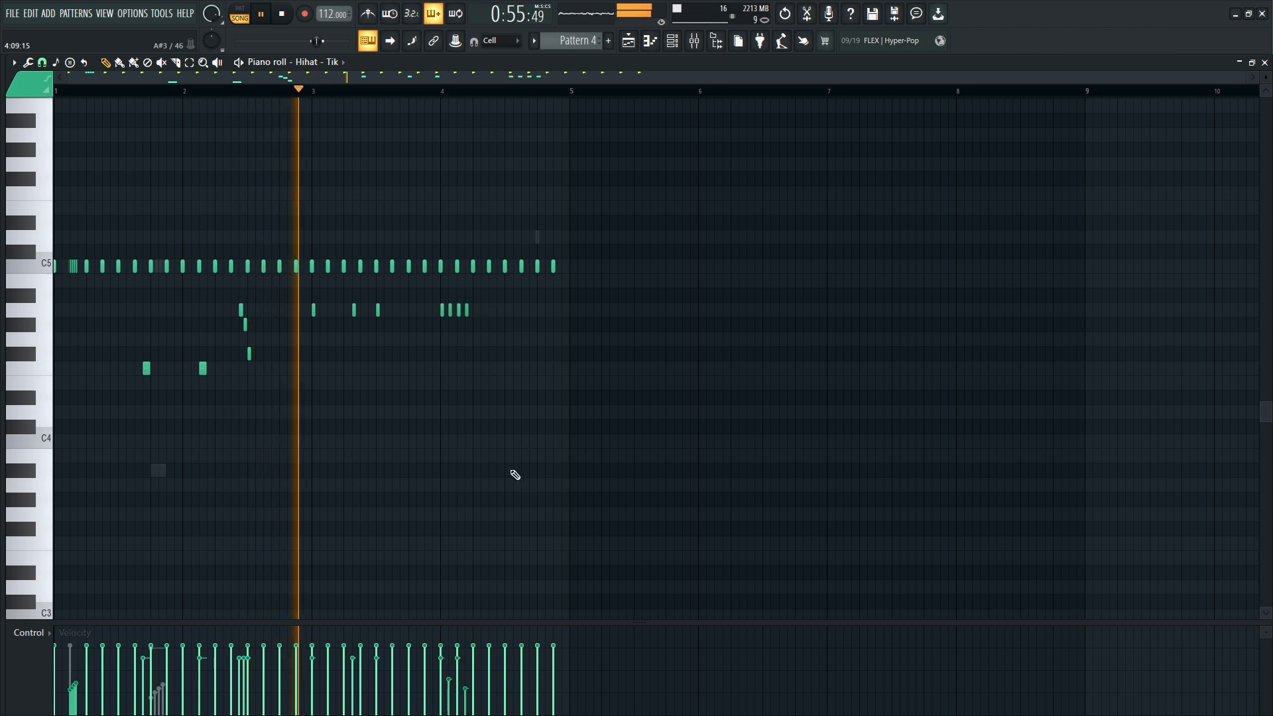
- Add short hihat notes on E4 at 4:11 and D#4 at 4:13, and raise both velocities to about 76%
scroll(502, 390, "down", 1)
scroll(494, 375, "up", 2)
scroll(494, 391, "up", 2)
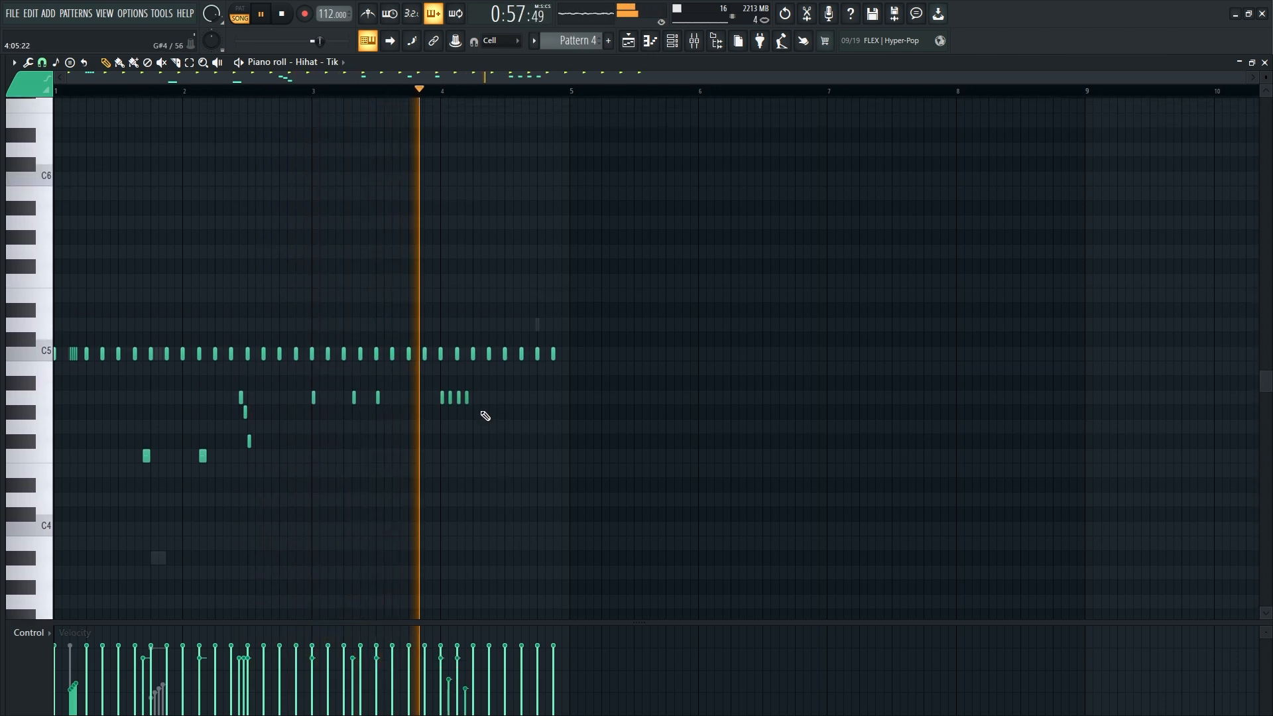
left_click(521, 470)
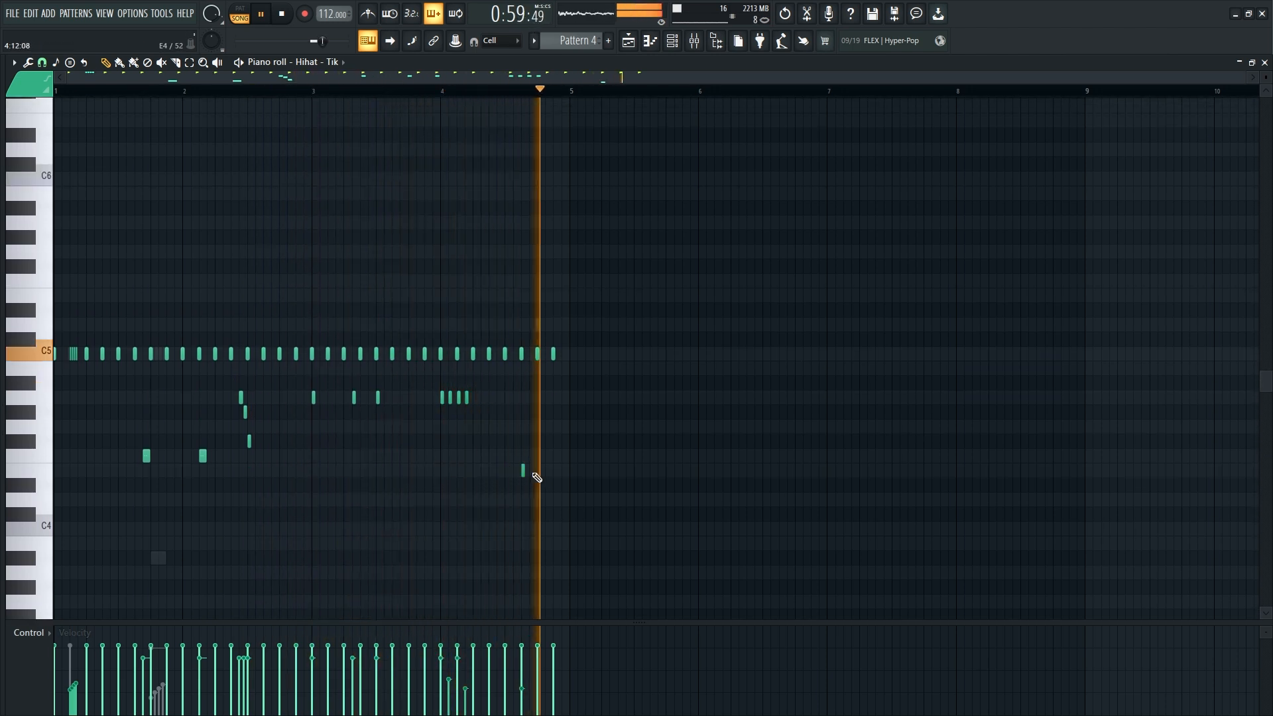
left_click(546, 486)
left_click_drag(578, 448, 518, 492)
mouse_move(530, 676)
left_mouse_down()
mouse_move(526, 654)
mouse_move(543, 653)
left_mouse_up()
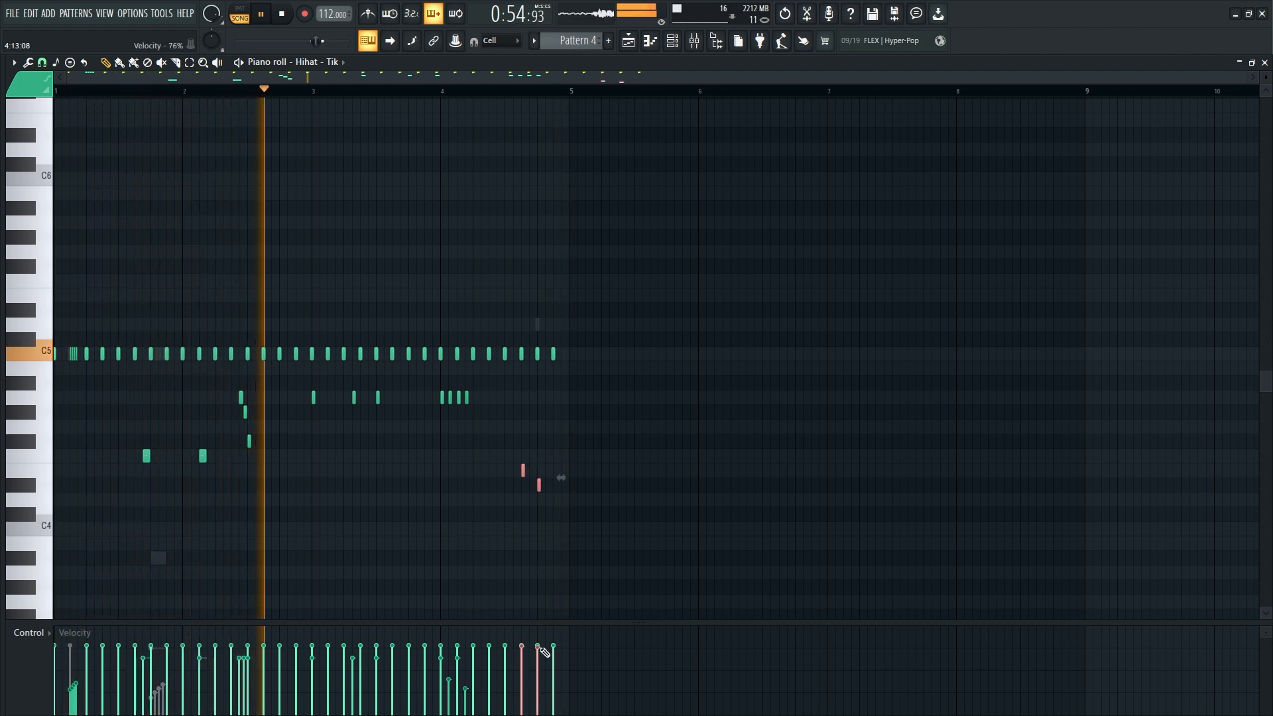
- Lengthen the D#4 hihat note at 4:13 and chop it into a very fast roll with a reduced time multiplier
left_click_drag(542, 484, 535, 507)
key("alt+u")
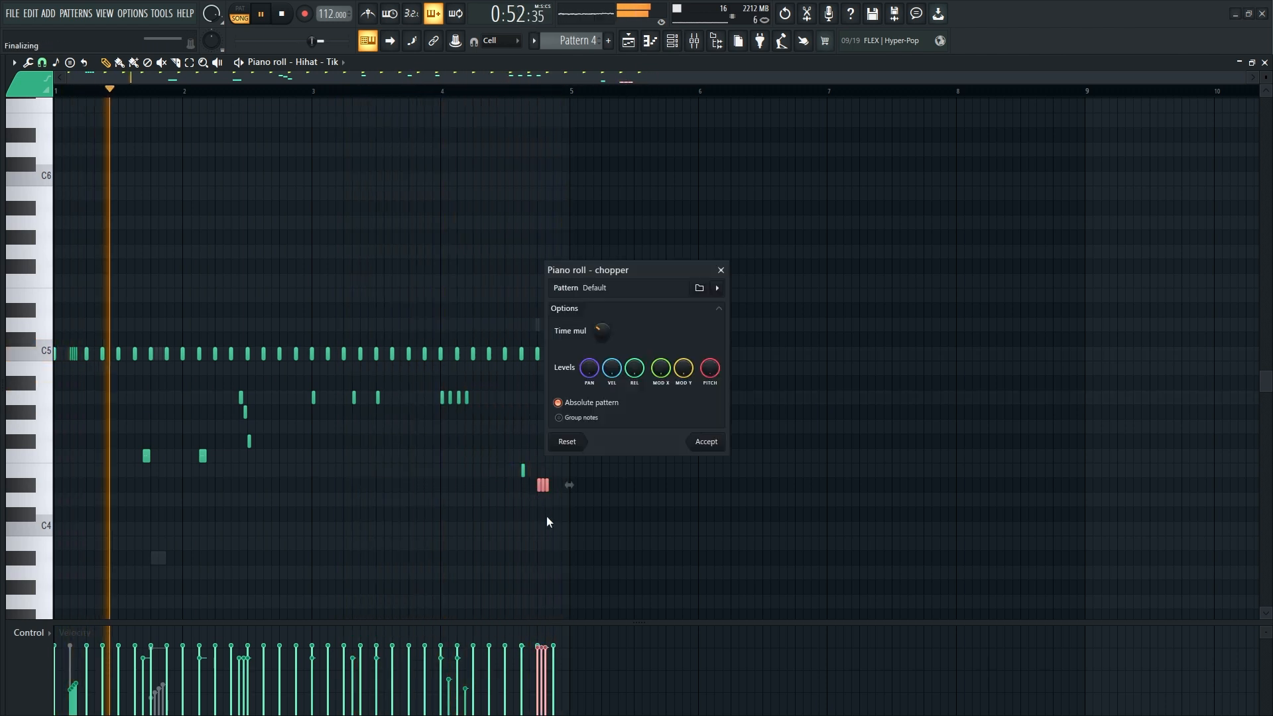
left_click_drag(602, 332, 602, 343)
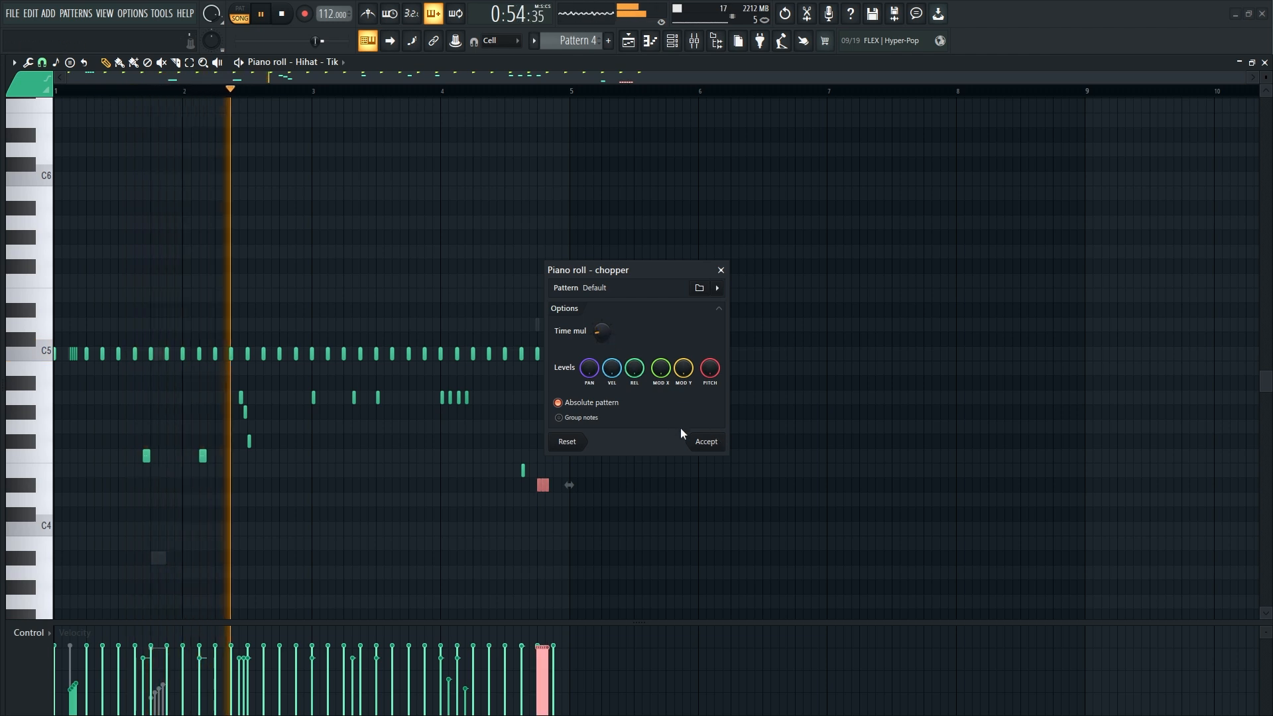
left_click(700, 442)
- Try a slide note beneath the D#4 roll at 4:13, placed on B3, moved to A#3 and lengthened
left_click(539, 543)
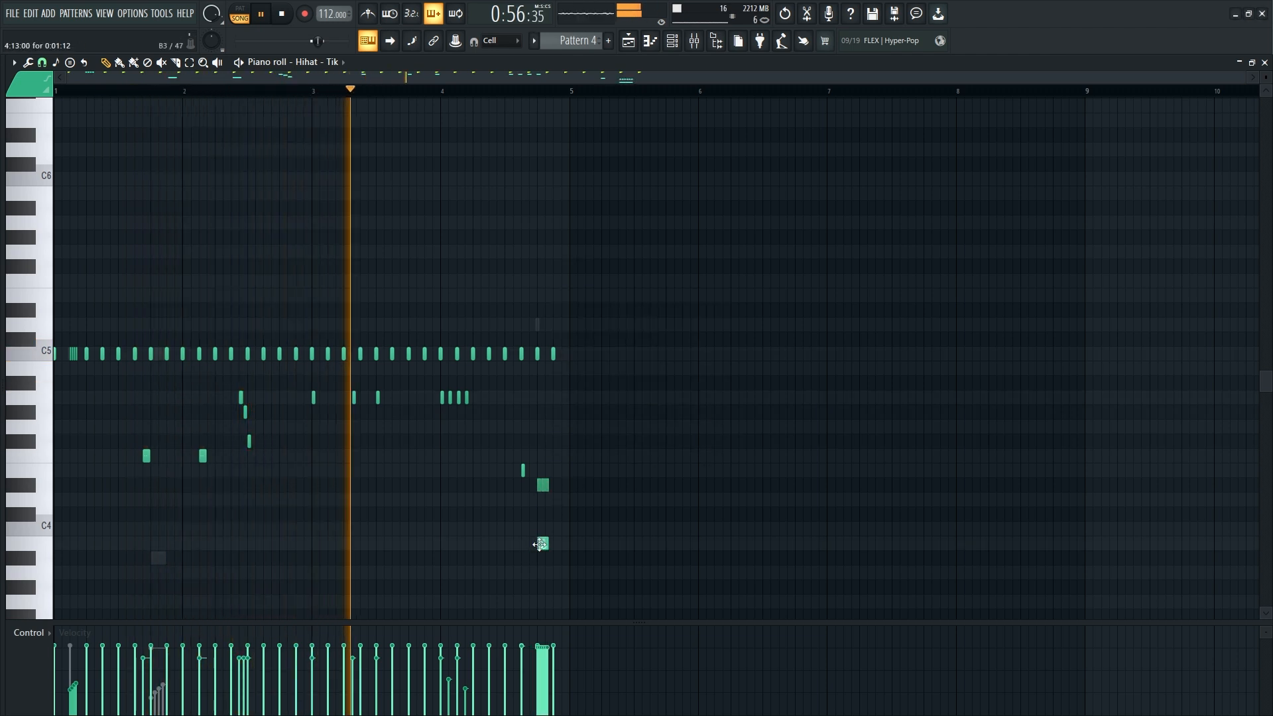
double_click(542, 542)
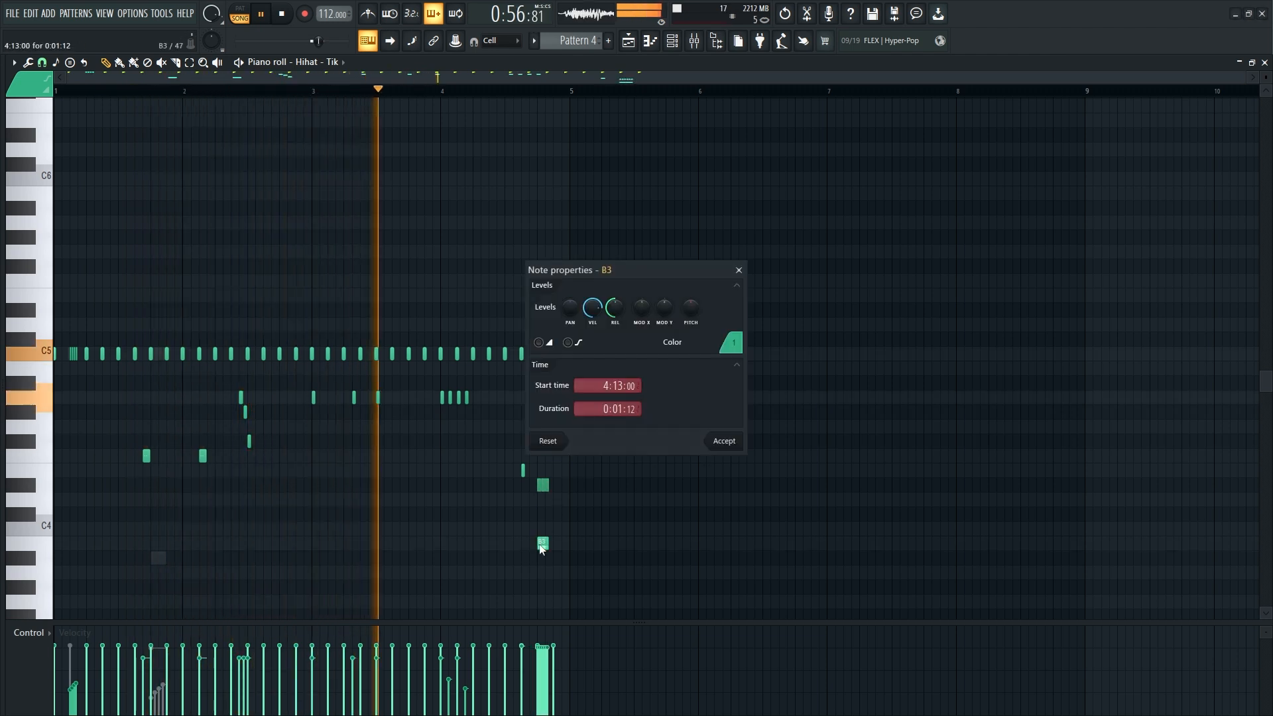
left_click(730, 446)
mouse_move(541, 545)
left_mouse_down()
mouse_move(545, 513)
mouse_move(545, 556)
mouse_move(559, 553)
left_mouse_up()
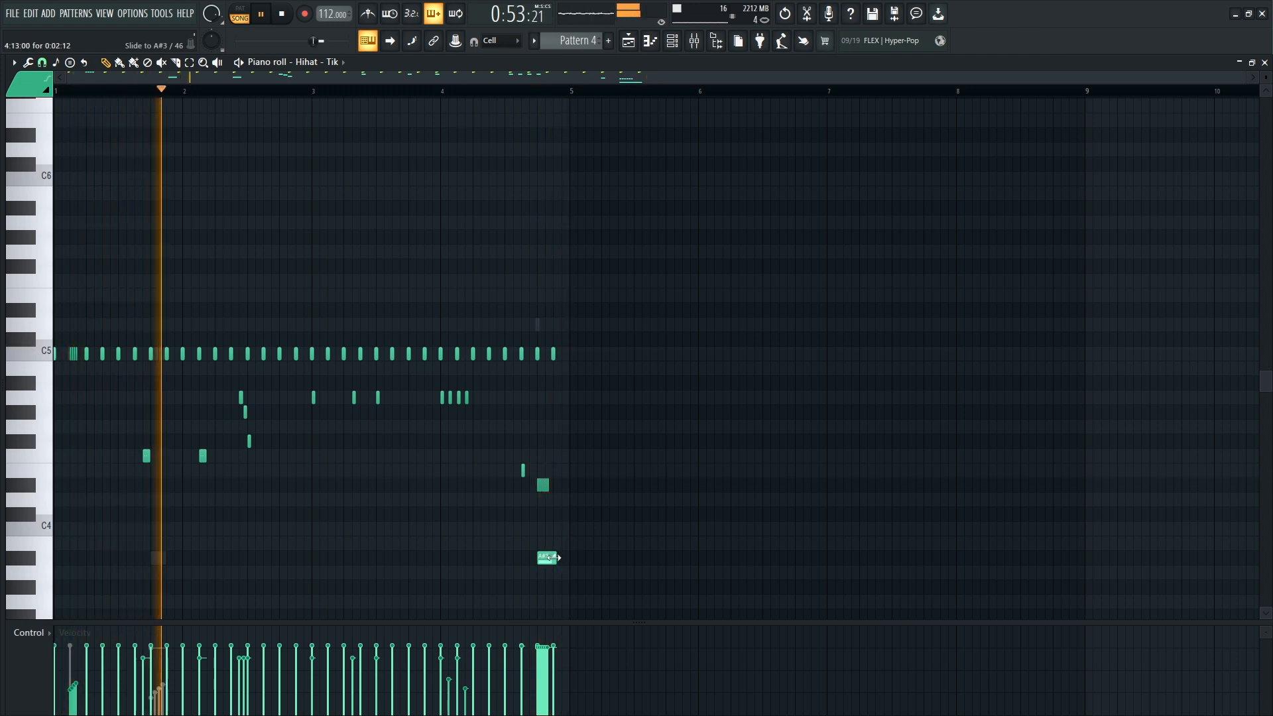
- Shape the D#4 roll's velocities into a gradual descent and delete the A#3 slide note below it
left_click_drag(558, 476, 536, 489)
mouse_move(535, 670)
left_mouse_down()
mouse_move(558, 642)
mouse_move(562, 709)
left_mouse_up()
left_click(684, 584, "ctrl")
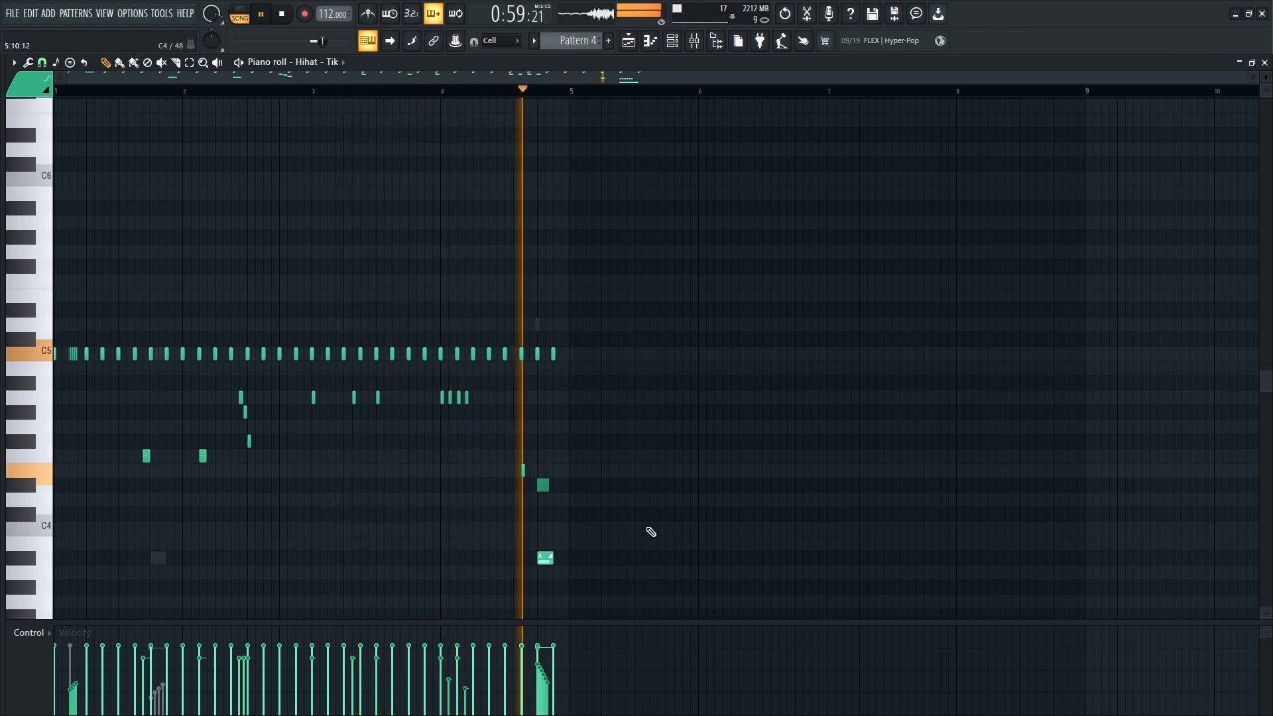
right_click(547, 559)
key("space")
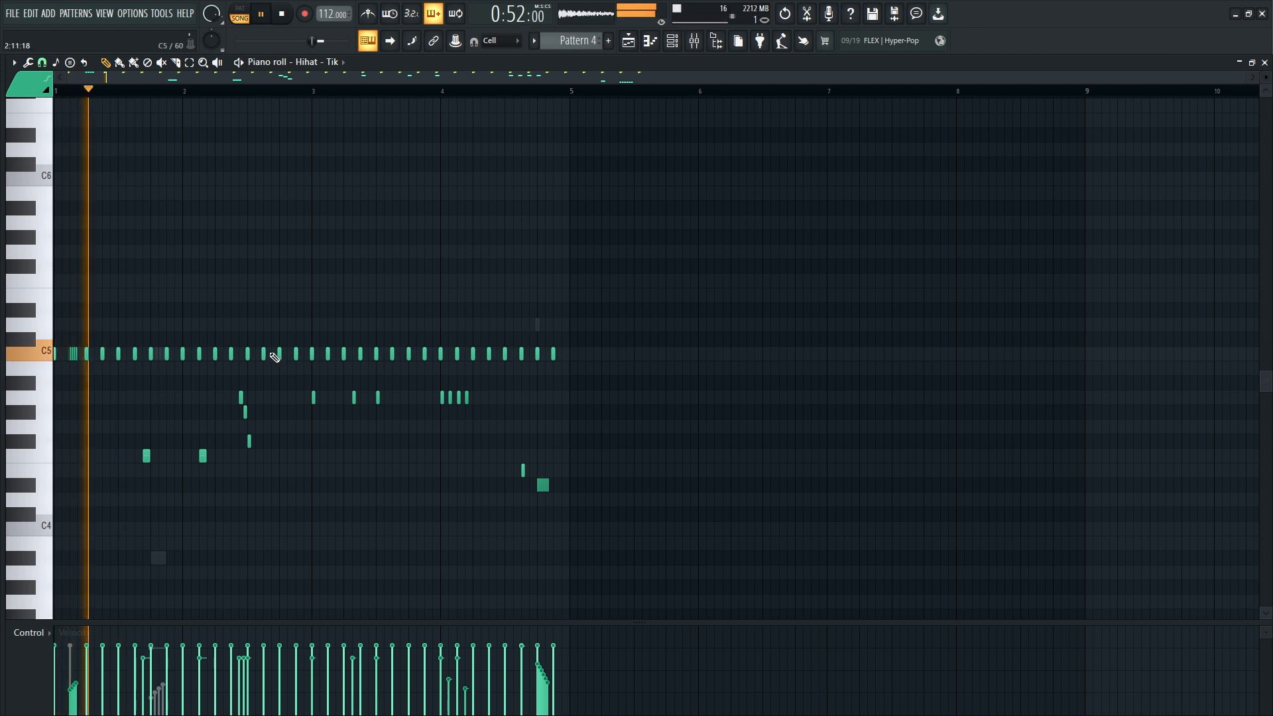
- Add short hihat notes on C5 at 2:16, C#5 at 3:16, D5 at 4:01 and D#5 at 4:04
left_click(304, 353)
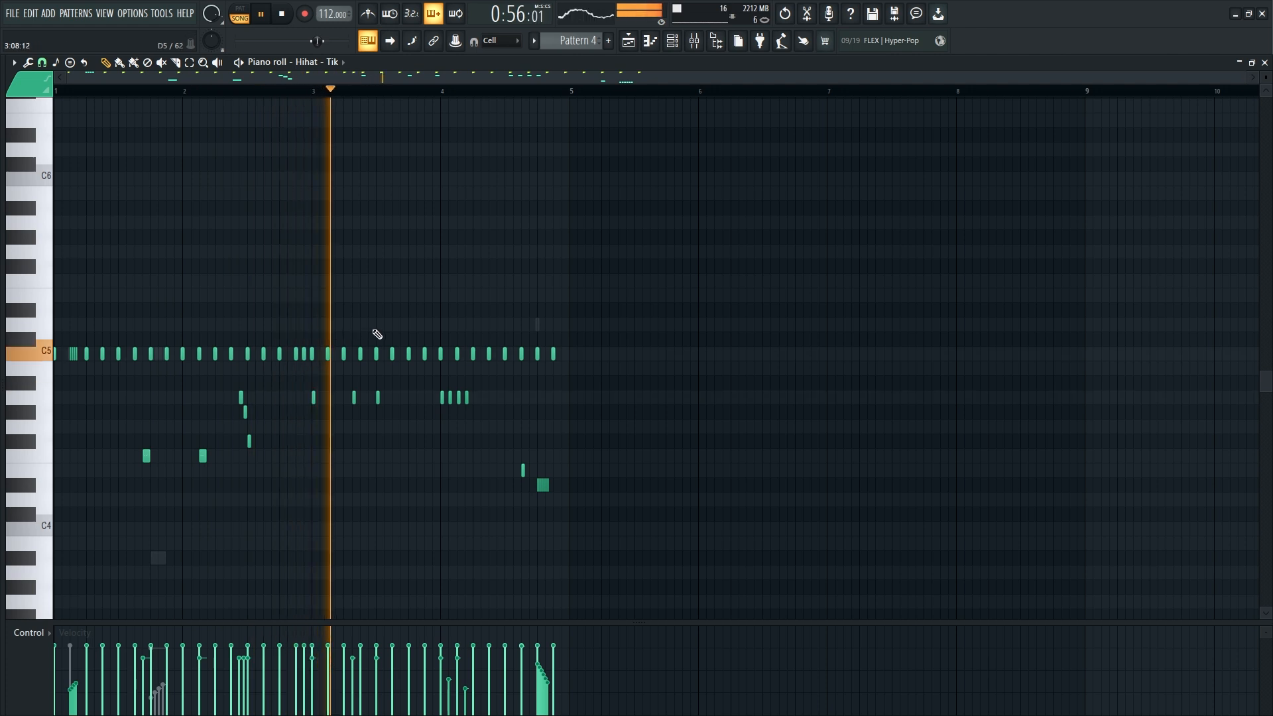
left_click(432, 339)
left_click(440, 324)
left_click(465, 310)
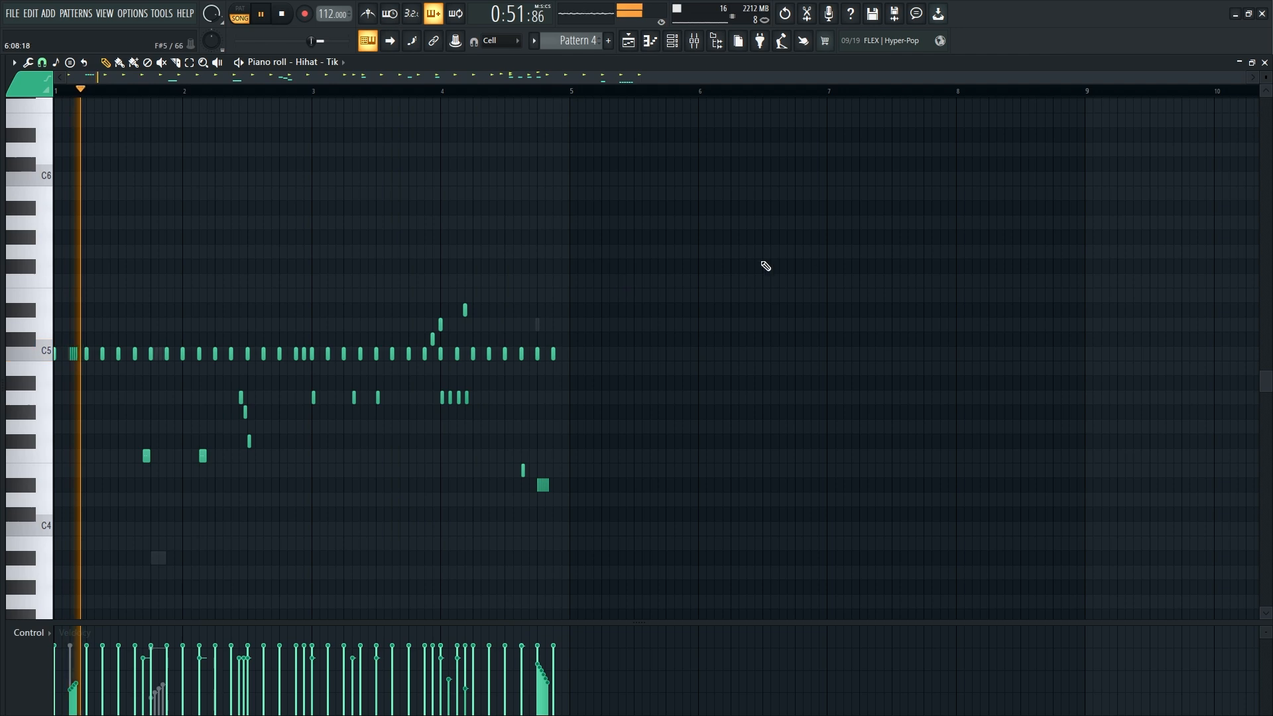
- Close the Hihat piano roll and open the 808s - Space channel's envelope settings and its miscellaneous functions
left_click(1265, 62)
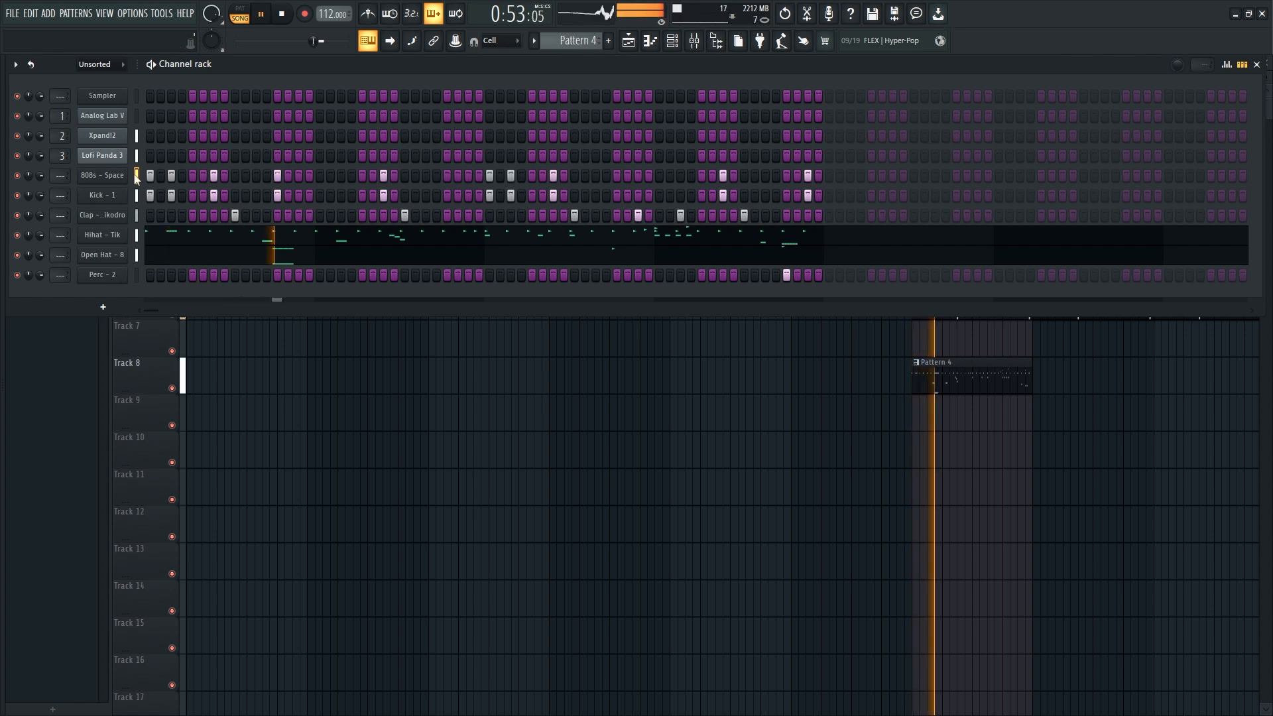
left_click(102, 175)
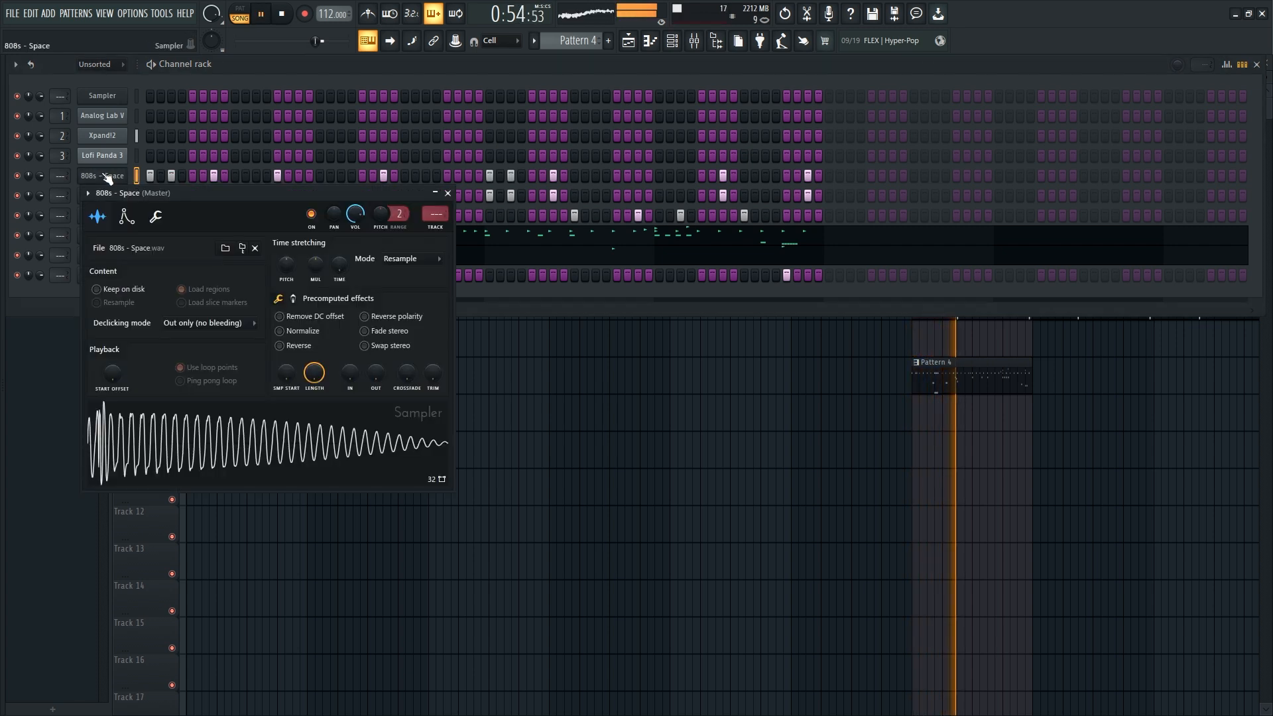
left_click(127, 216)
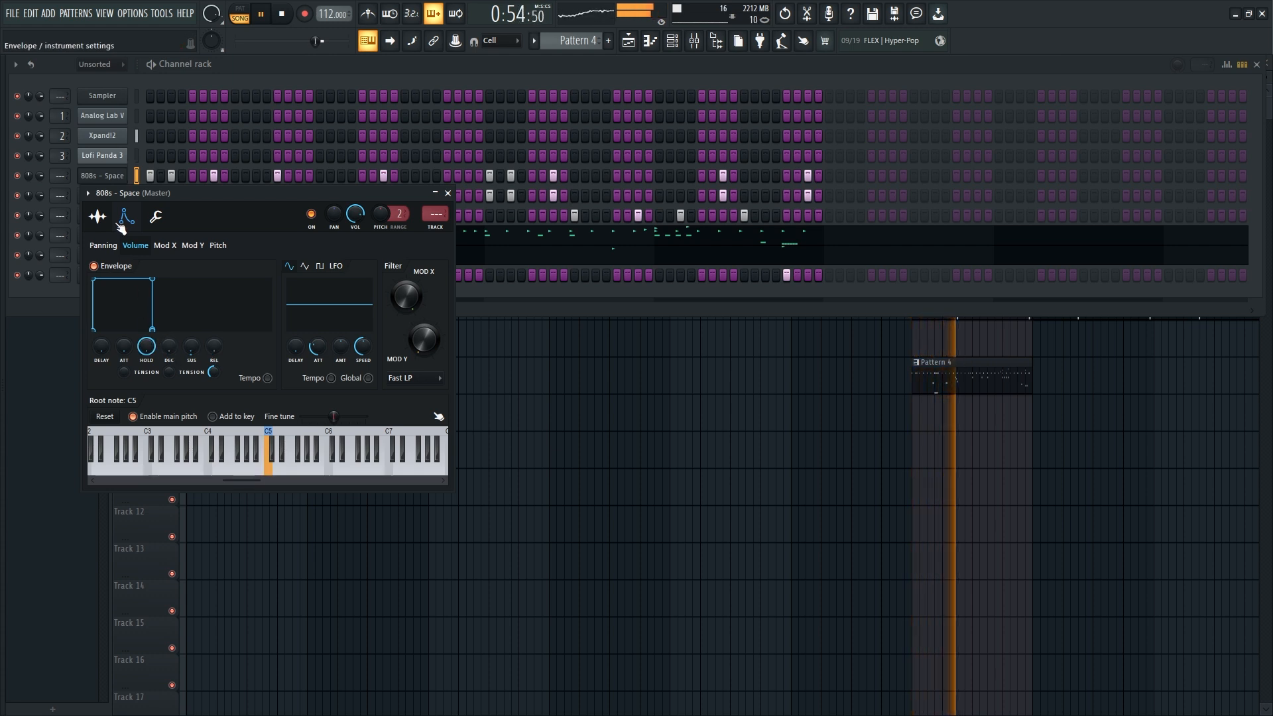
left_click(161, 218)
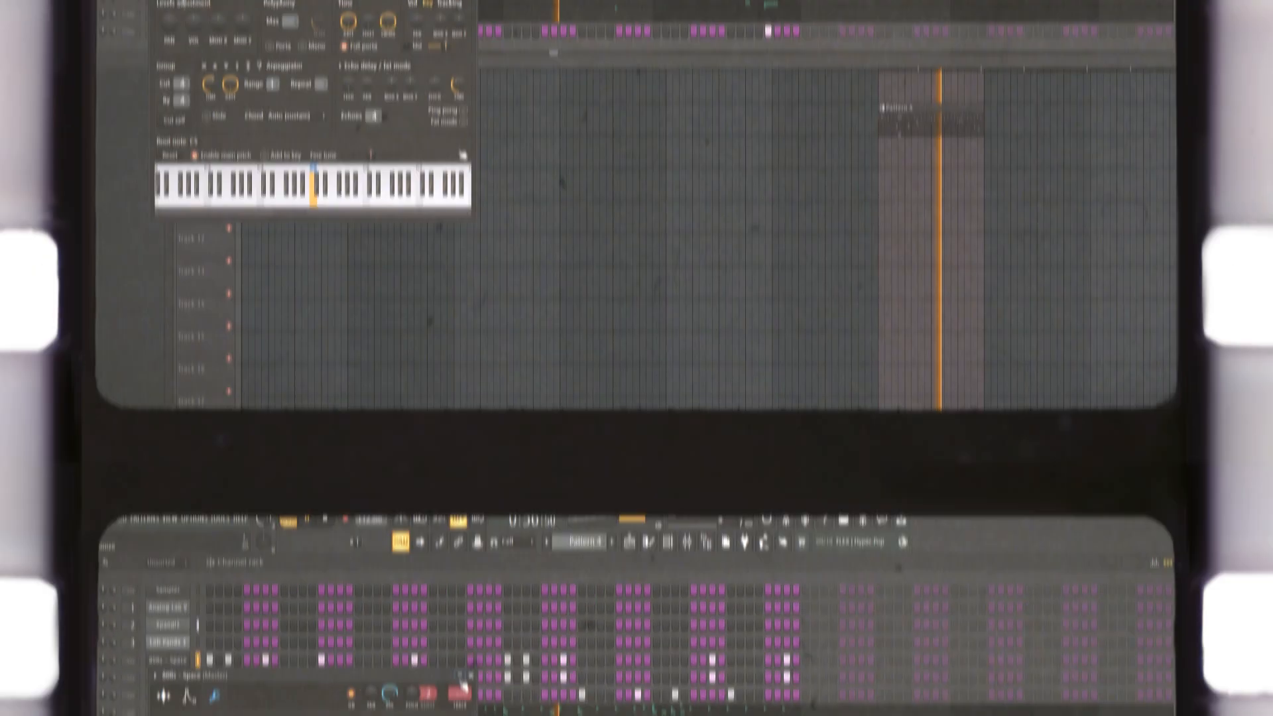